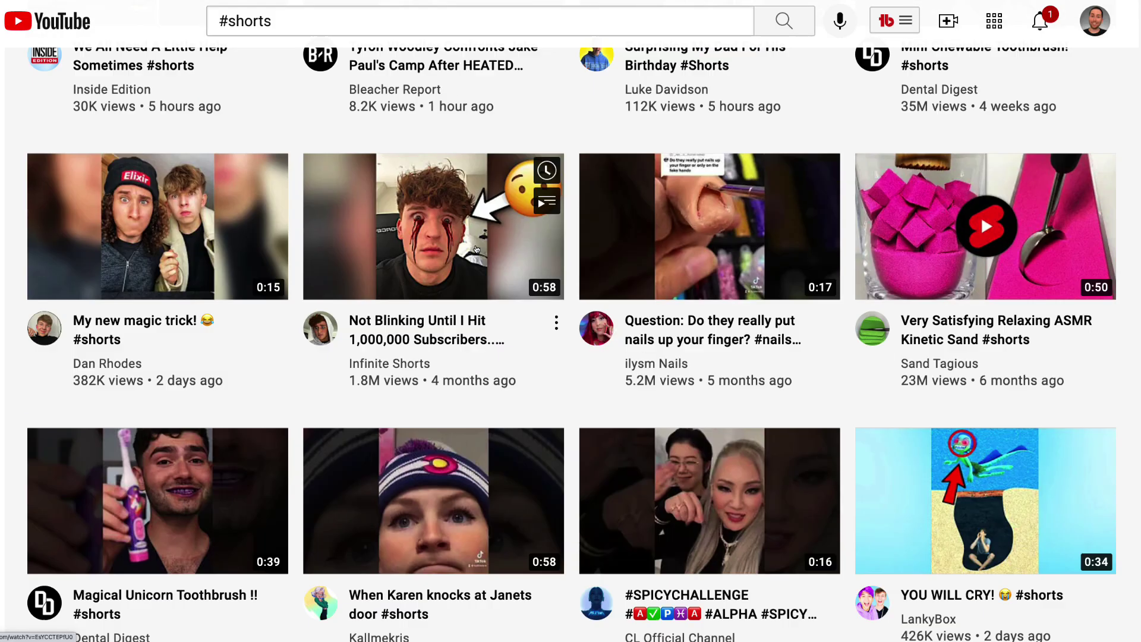
Browse the #shorts video results and the uploads on the ePainAssist channel
scroll(478, 255, "down", 6)
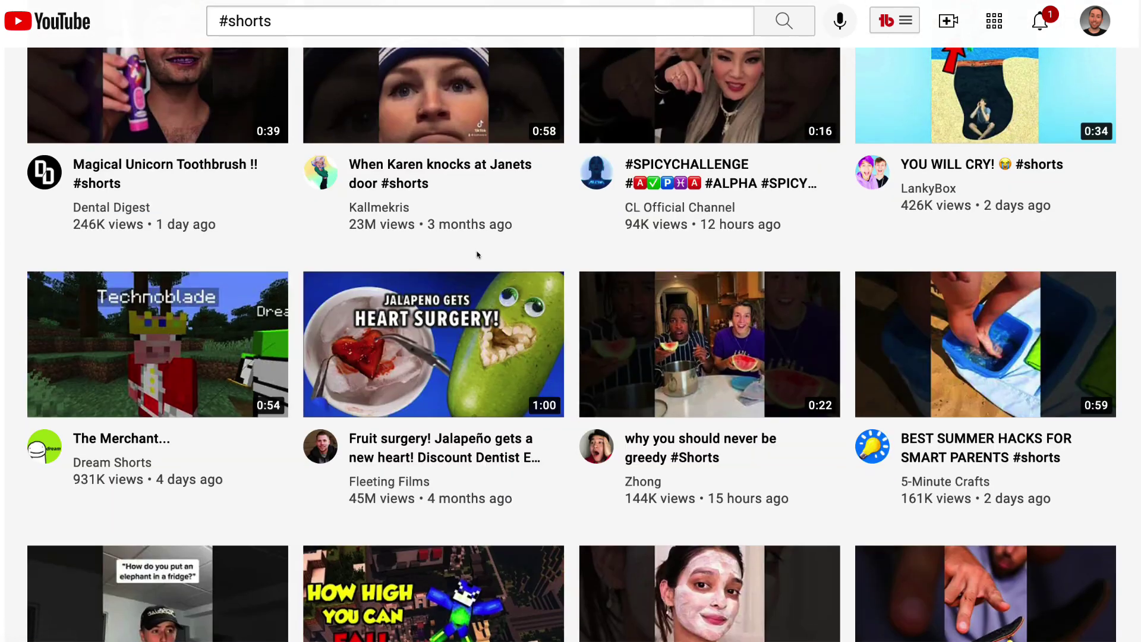
scroll(523, 333, "down", 2)
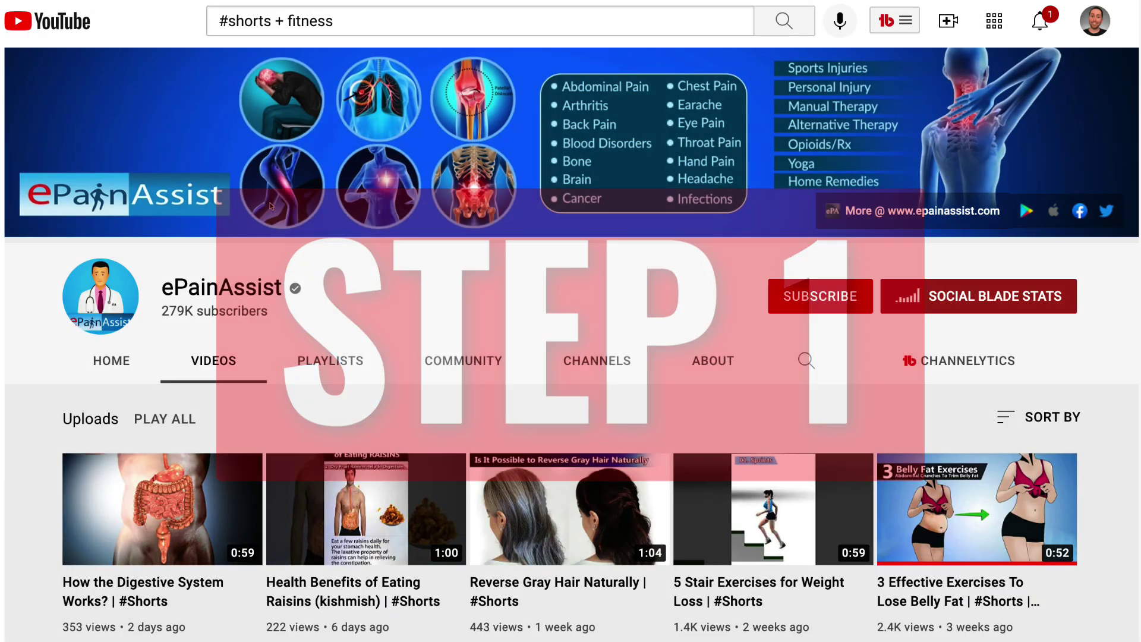
scroll(380, 216, "down", 5)
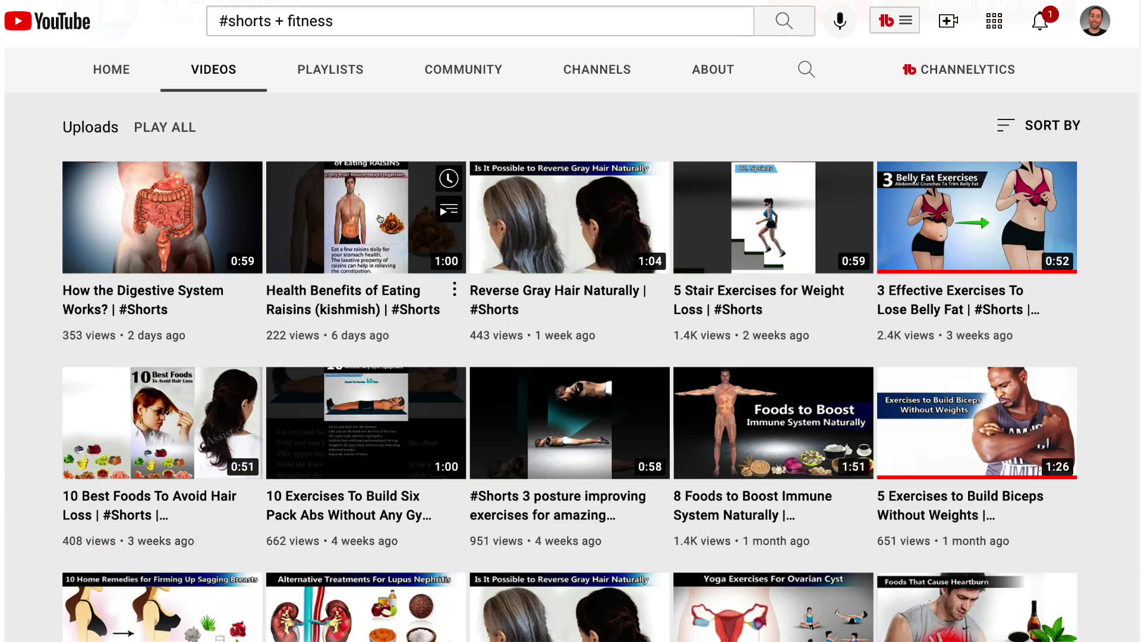
scroll(380, 216, "down", 1)
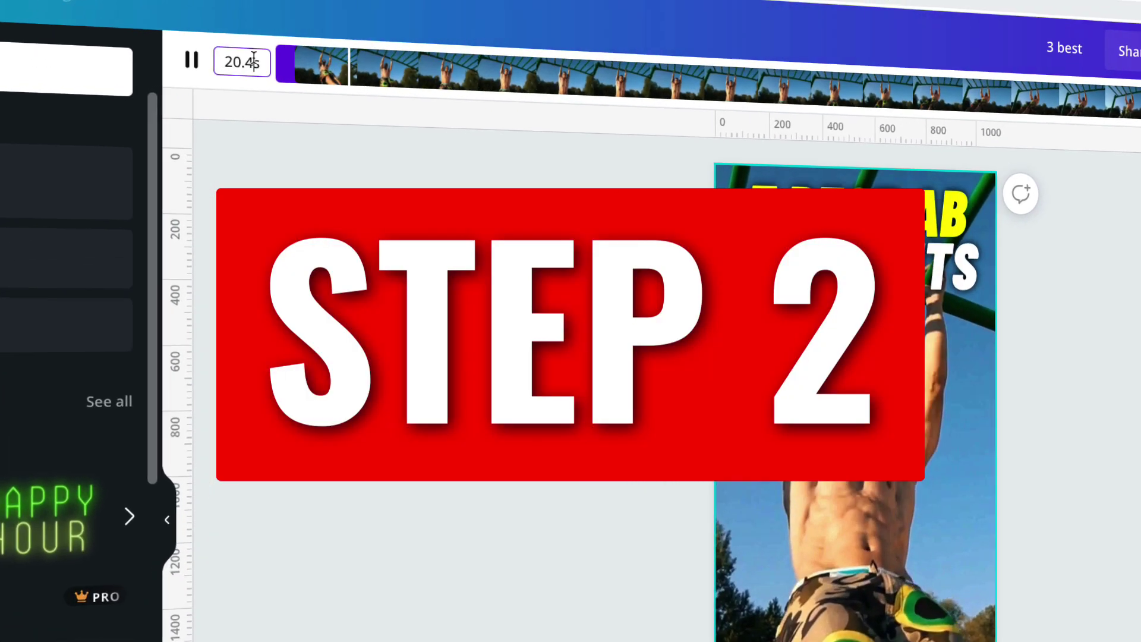
In the Canva video design, set the duration of the ab workouts clip to 3 seconds
left_click(248, 51)
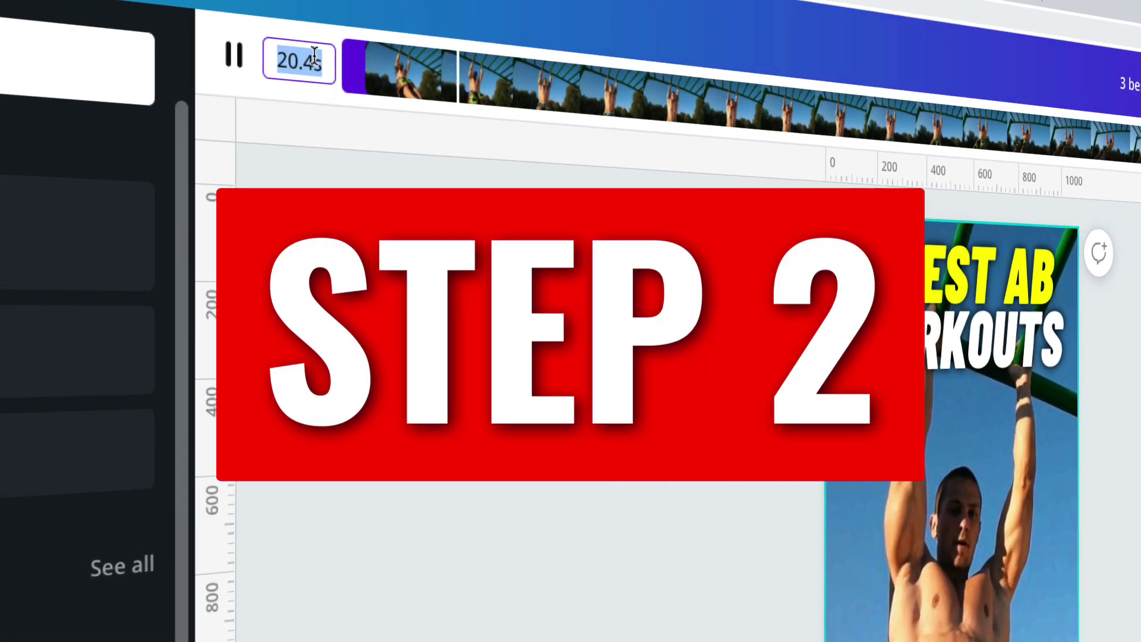
type("3")
key("Return")
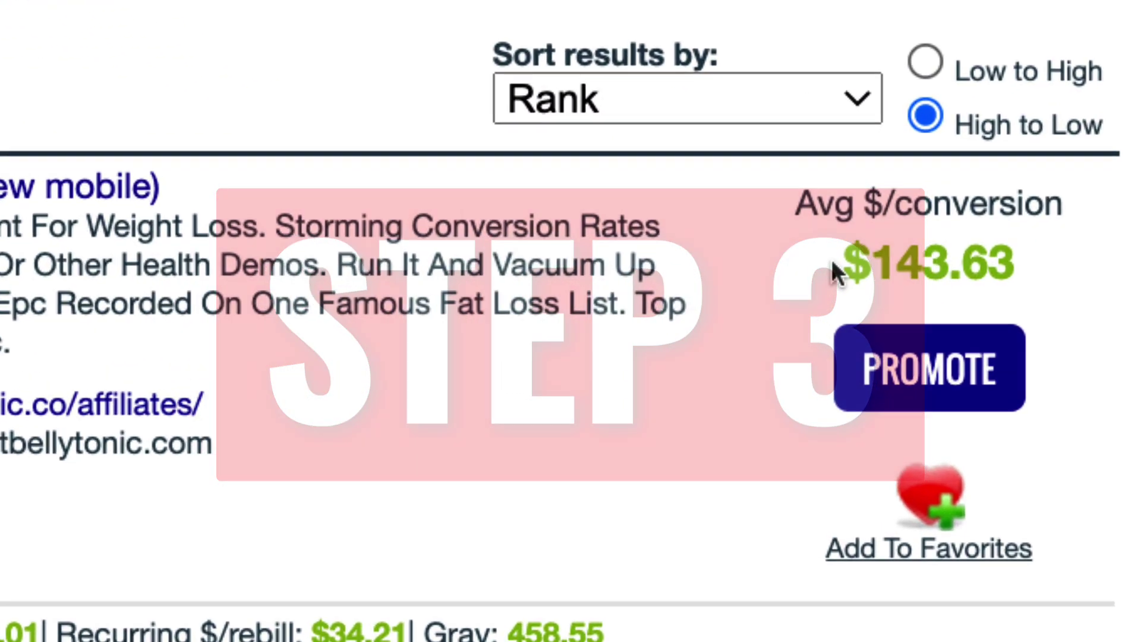
Point out the weight-loss offer's average earnings per conversion, and look through the videos under the #shorts hashtag on YouTube
left_click_drag(810, 289, 849, 289)
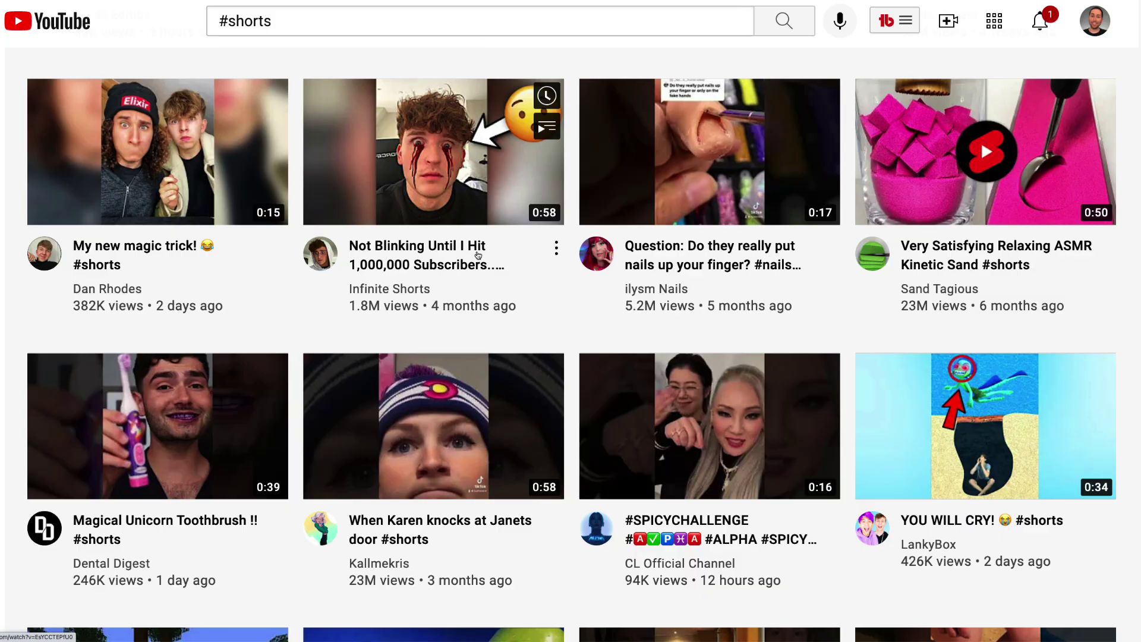
scroll(477, 254, "down", 5)
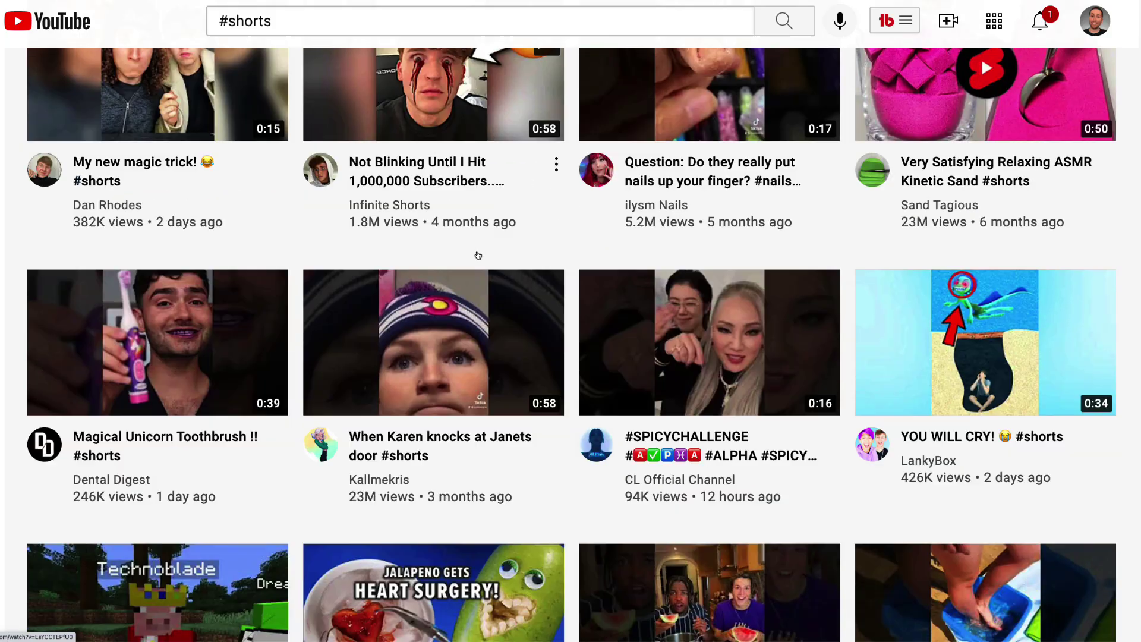
scroll(477, 255, "down", 1)
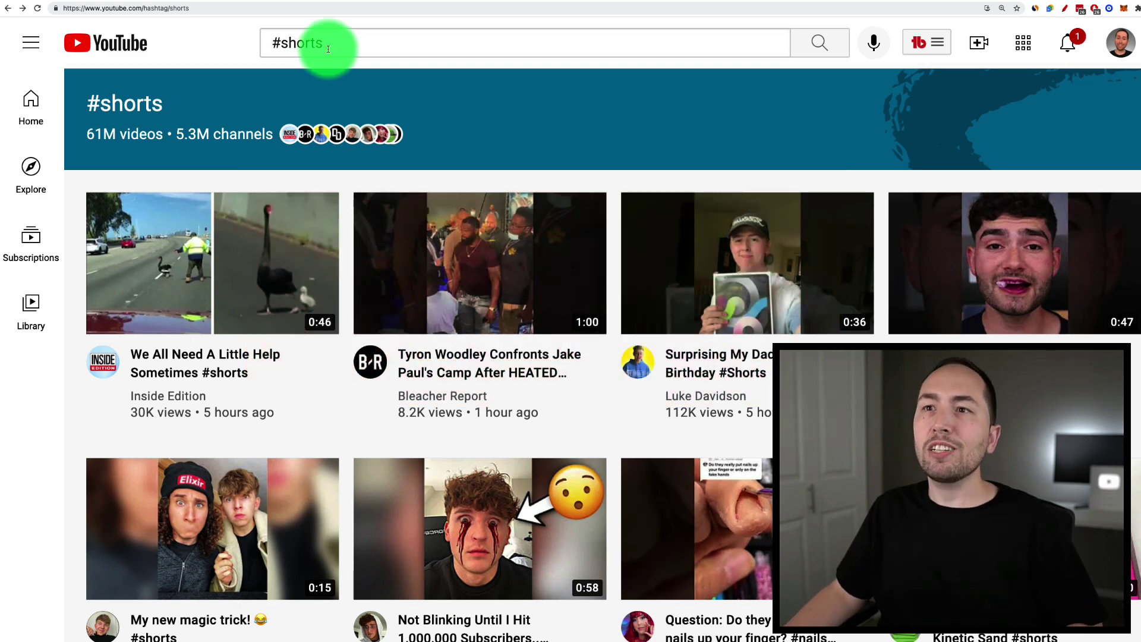
Extend the YouTube search query to "#shorts +" to view niche suggestions, and switch to the ePainAssist channel's videos
left_click_drag(270, 43, 361, 44)
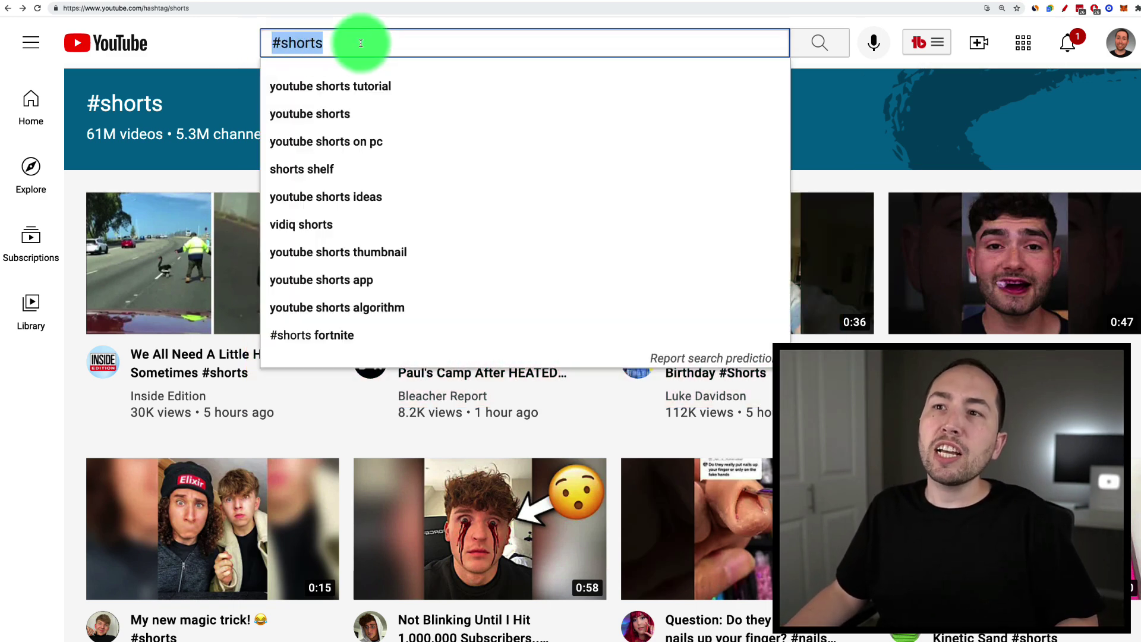
type("+")
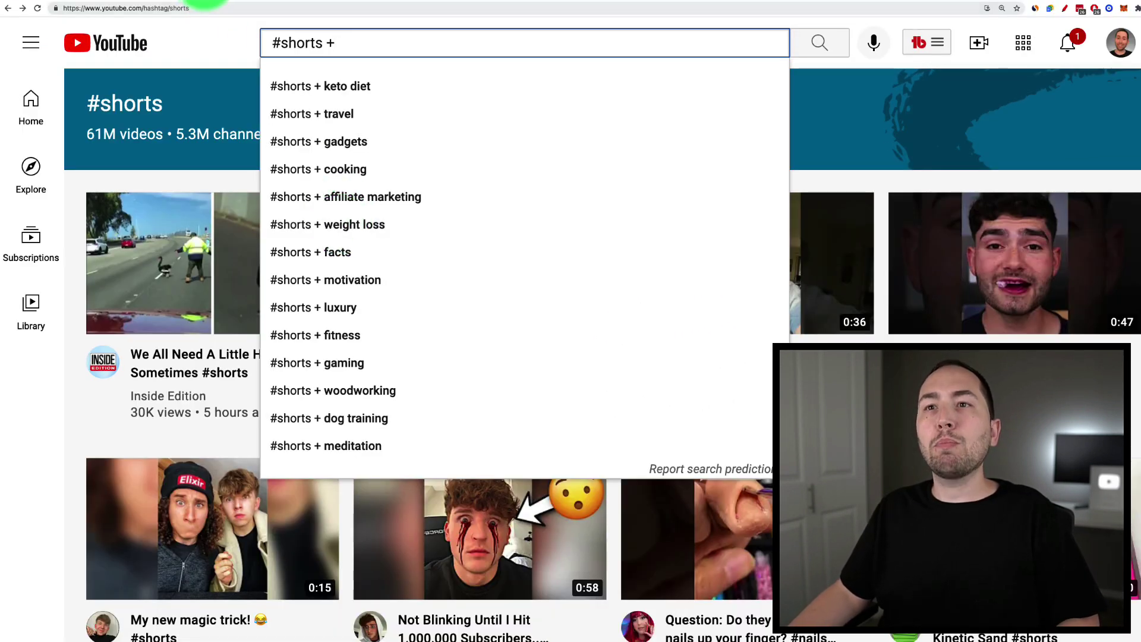
left_click(119, 435)
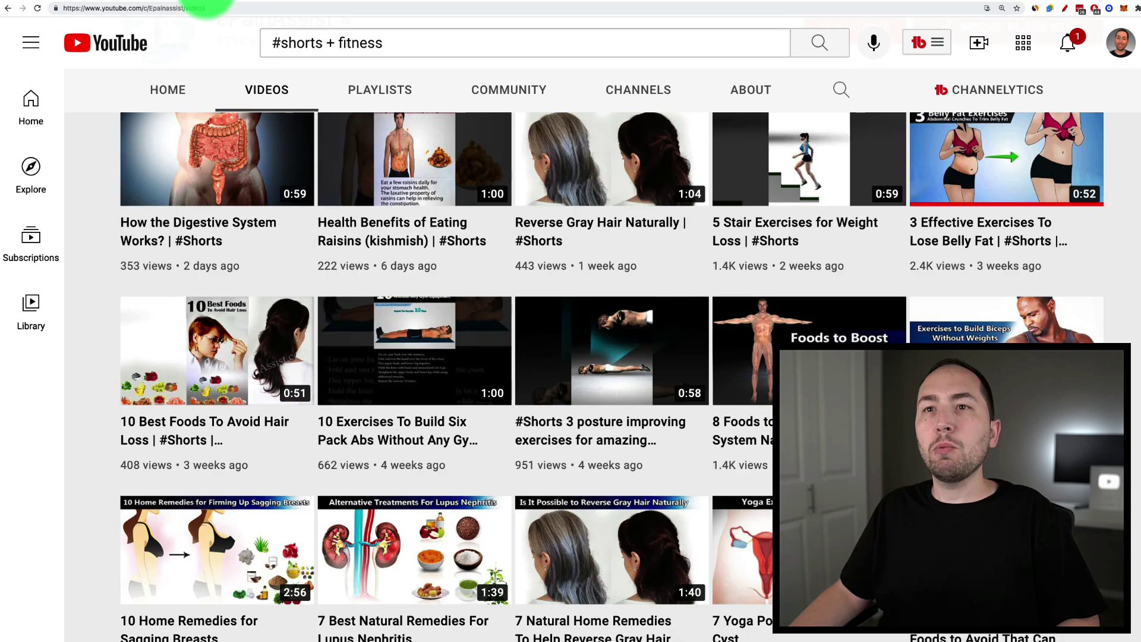
Highlight the "#shorts + fitness" search query above the channel's videos, and dismiss the suggestions
left_click(245, 37)
left_click(295, 44)
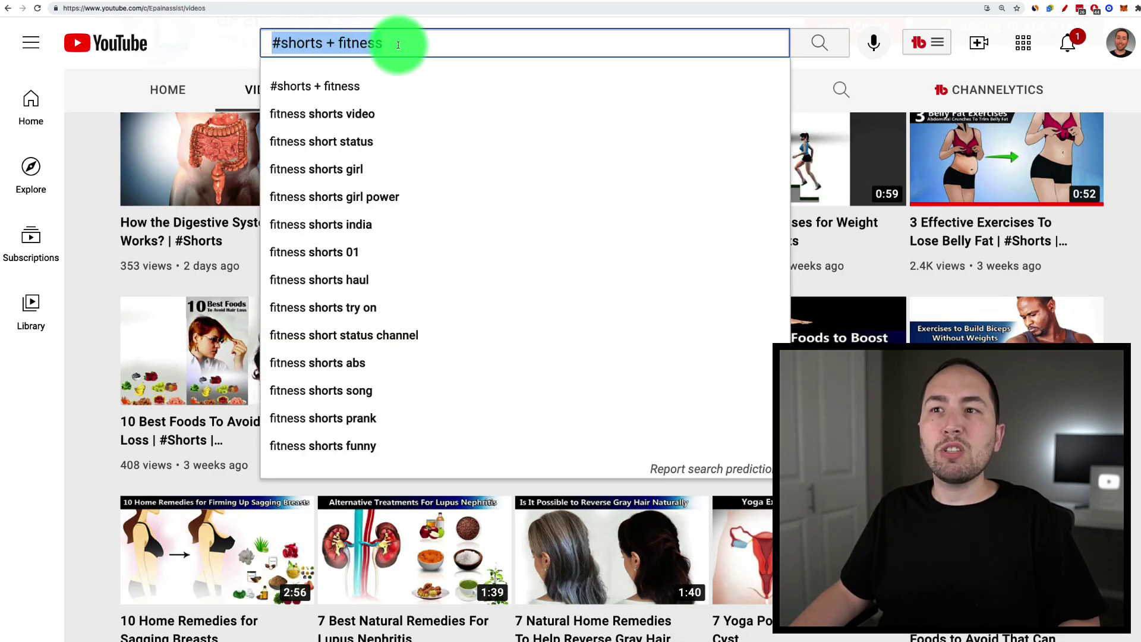
left_click(224, 69)
Examine the ePainAssist channel's header and its recent uploads of short health and exercise videos
scroll(366, 190, "up", 5)
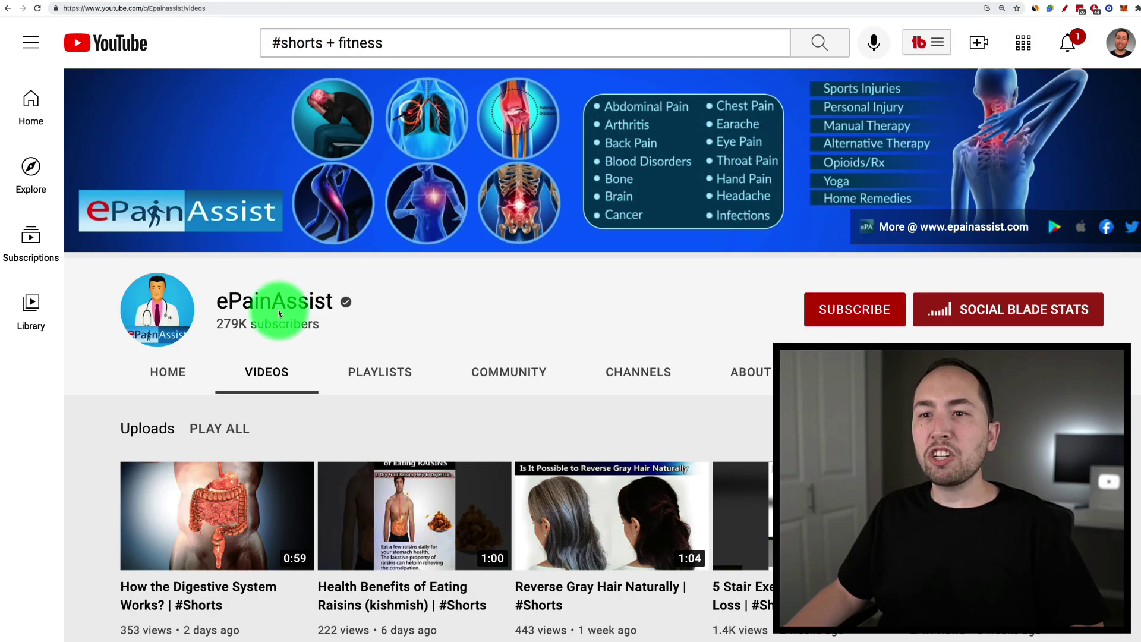
scroll(278, 314, "down", 2)
scroll(380, 262, "up", 1)
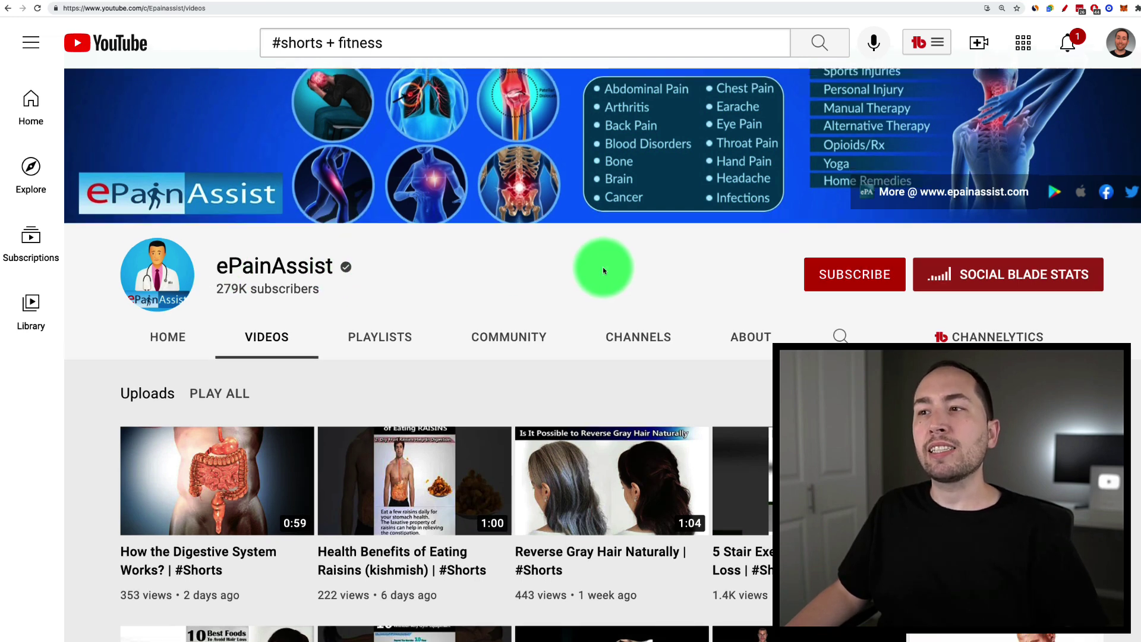
scroll(602, 270, "up", 1)
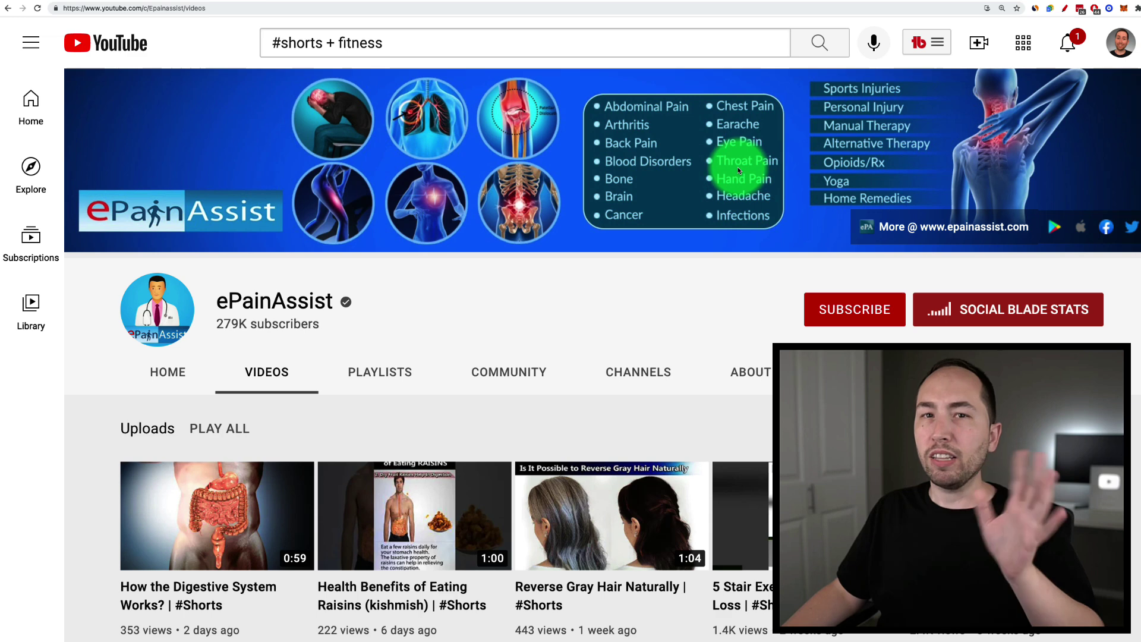
scroll(532, 302, "down", 5)
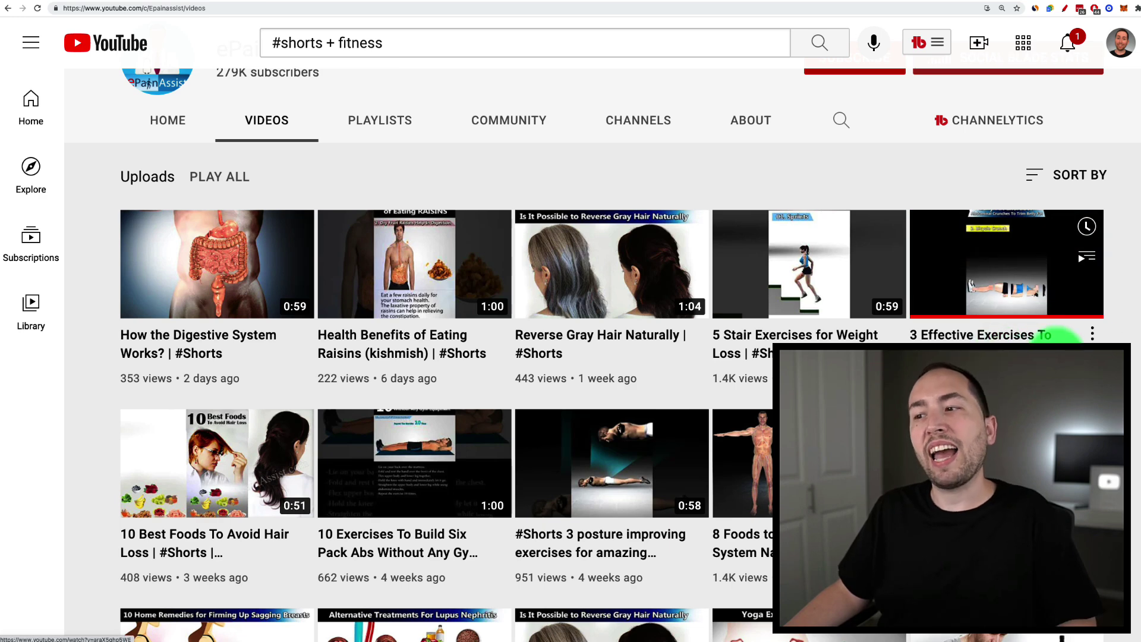
scroll(1056, 336, "down", 4)
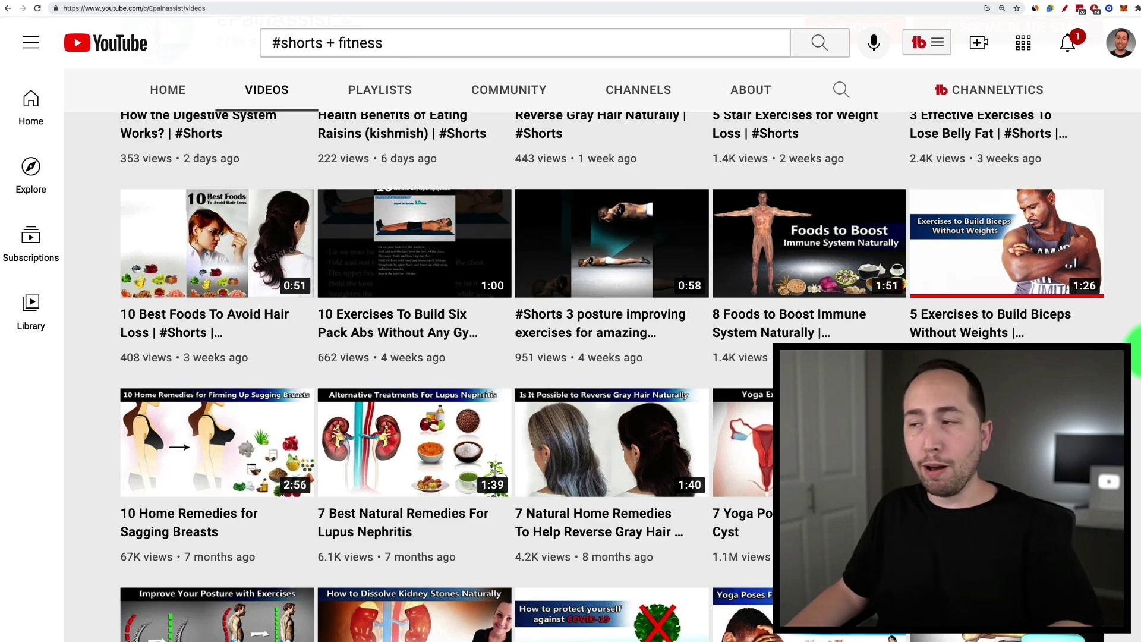
Sort the ePainAssist channel's uploads by most popular
scroll(612, 374, "up", 3)
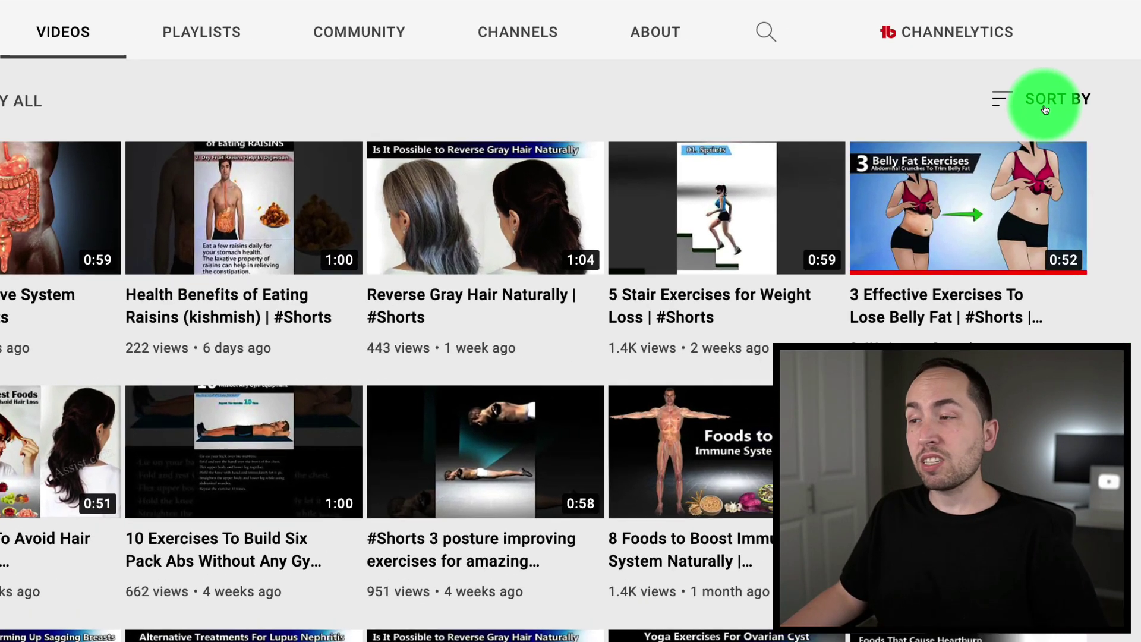
left_click(1069, 156)
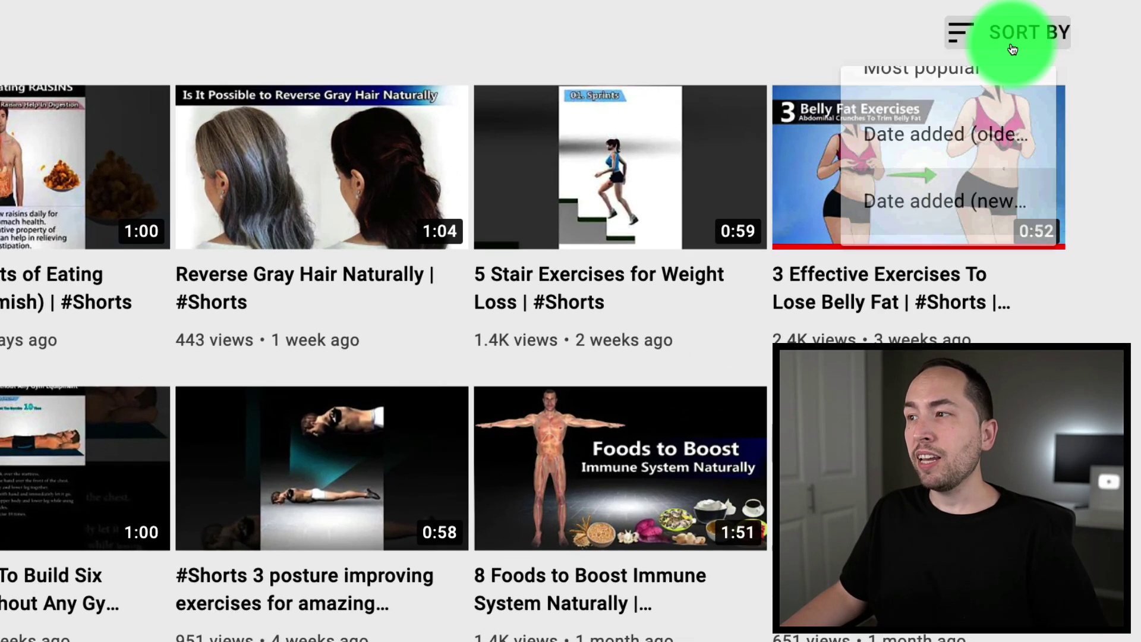
scroll(416, 179, "up", 5)
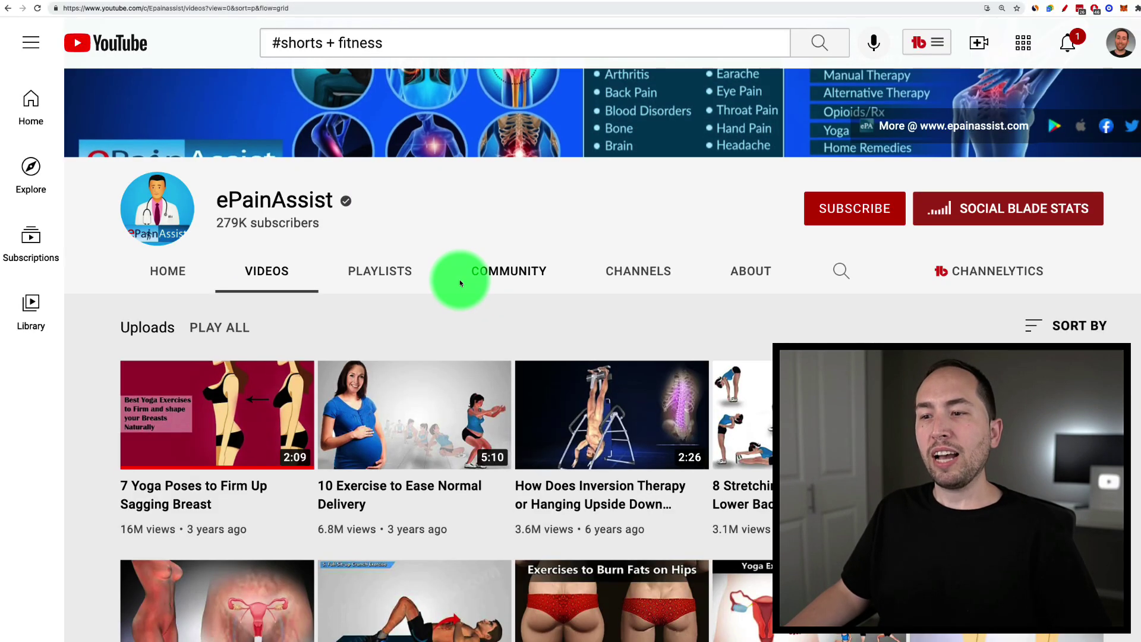
Look through the most popular uploads and open the "10 Best Abs Exercises to Build a Six-Pack at Home" video
scroll(87, 378, "down", 3)
scroll(25, 433, "down", 3)
scroll(25, 433, "up", 3)
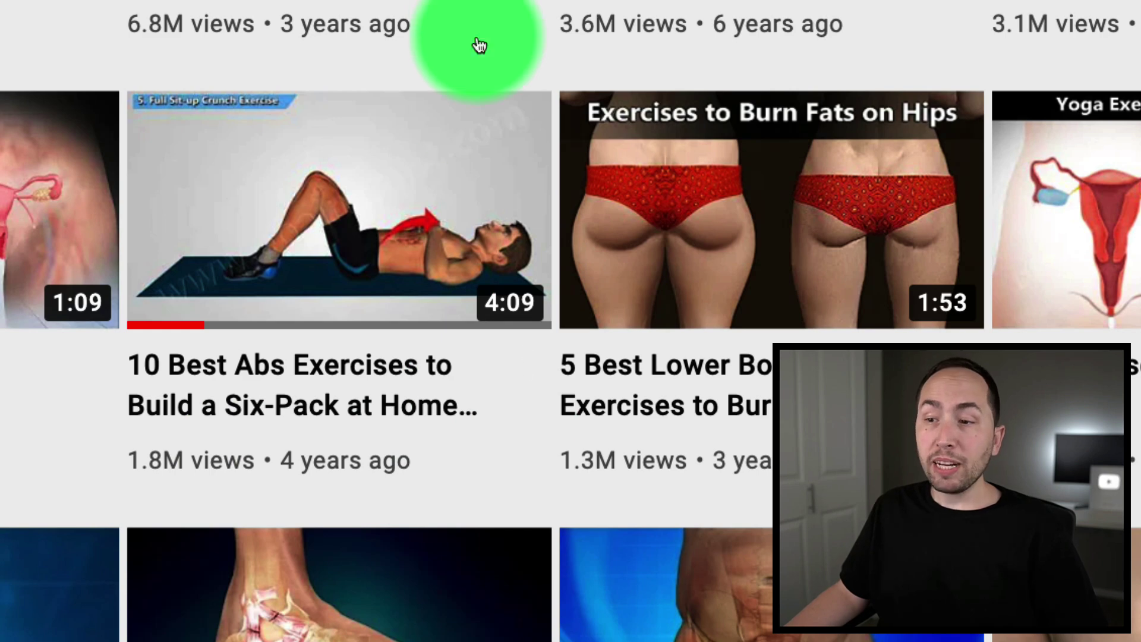
mouse_move(434, 254)
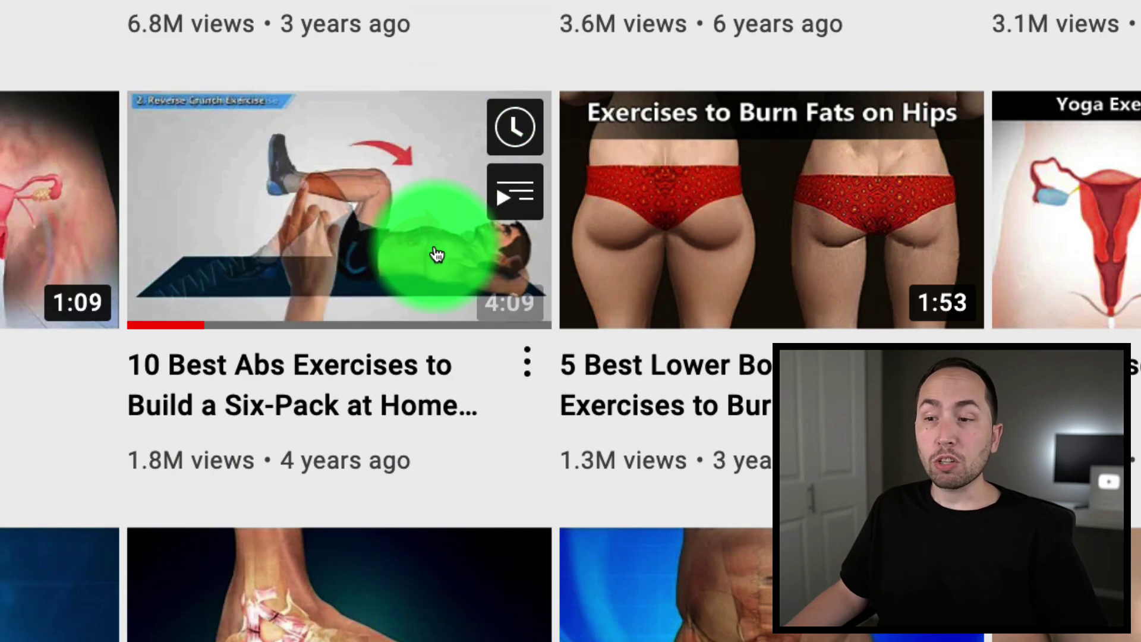
left_click(394, 243)
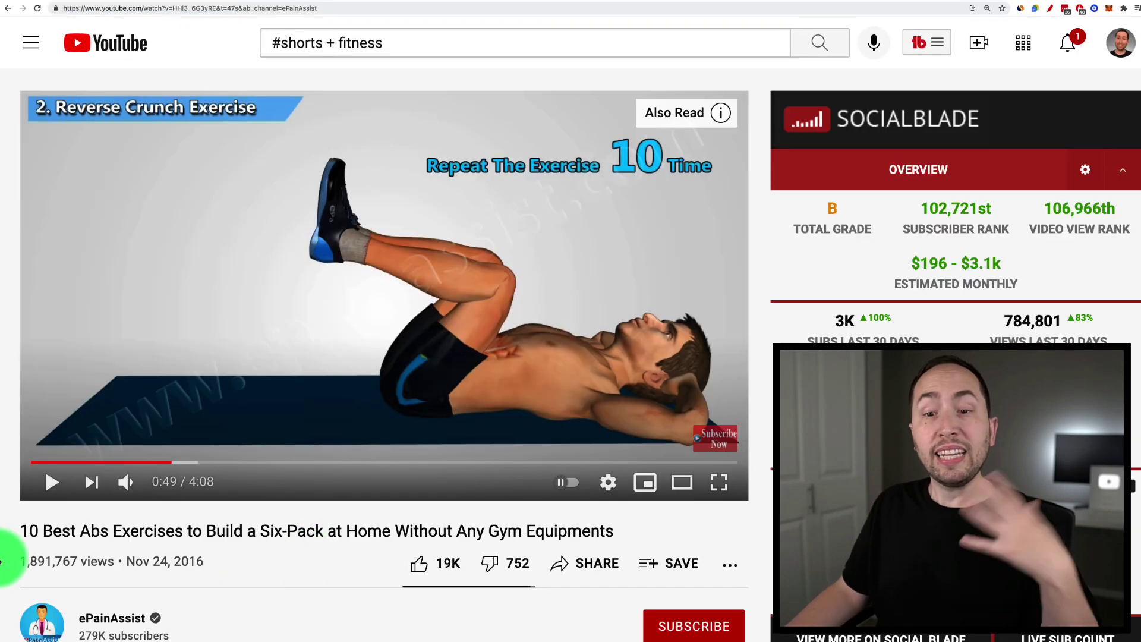
Highlight the full title of the abs exercises video, and clear the selection
left_click_drag(5, 527, 319, 532)
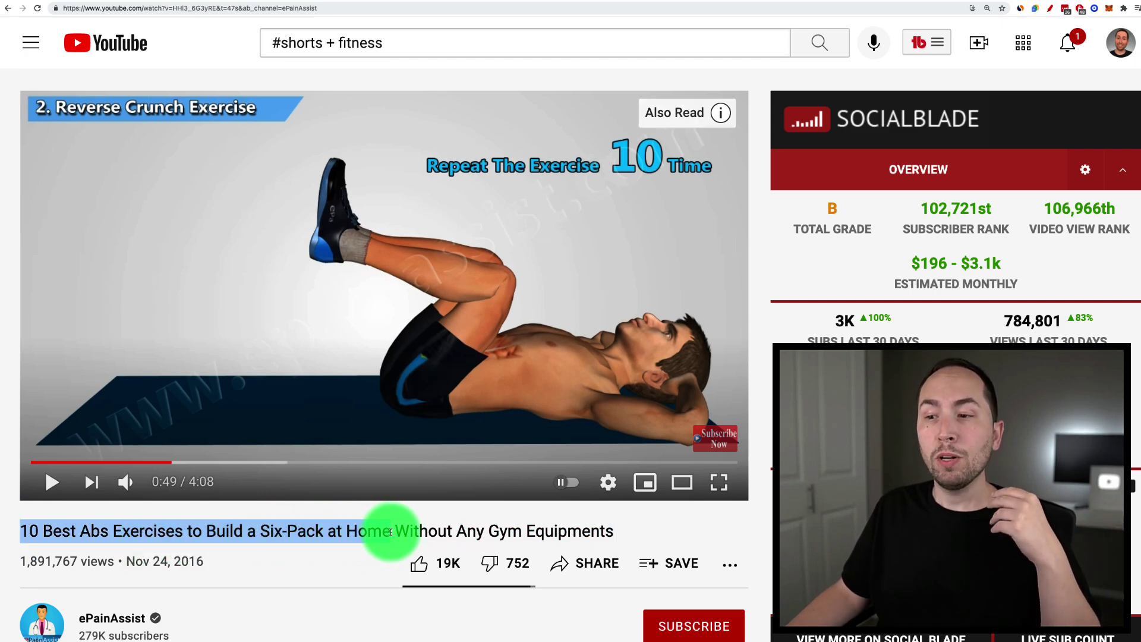
left_click_drag(391, 532, 639, 529)
left_click(12, 521)
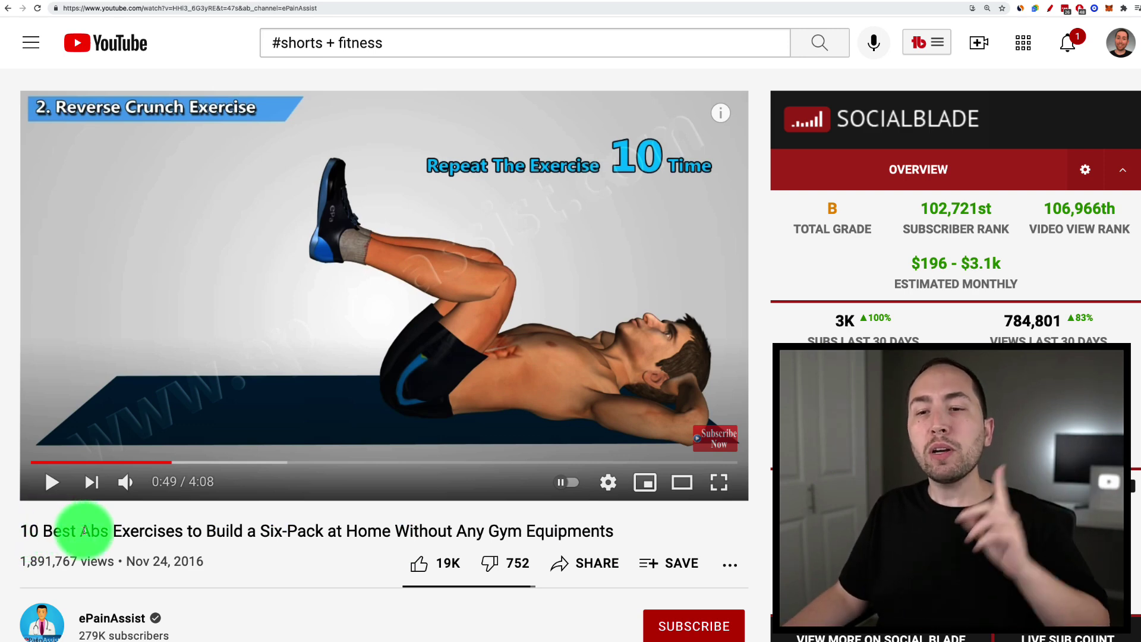
Expand the video's description and examine the written instructions for the abdominal "V" crunch exercise
scroll(150, 538, "down", 2)
left_click(114, 605)
scroll(154, 523, "down", 2)
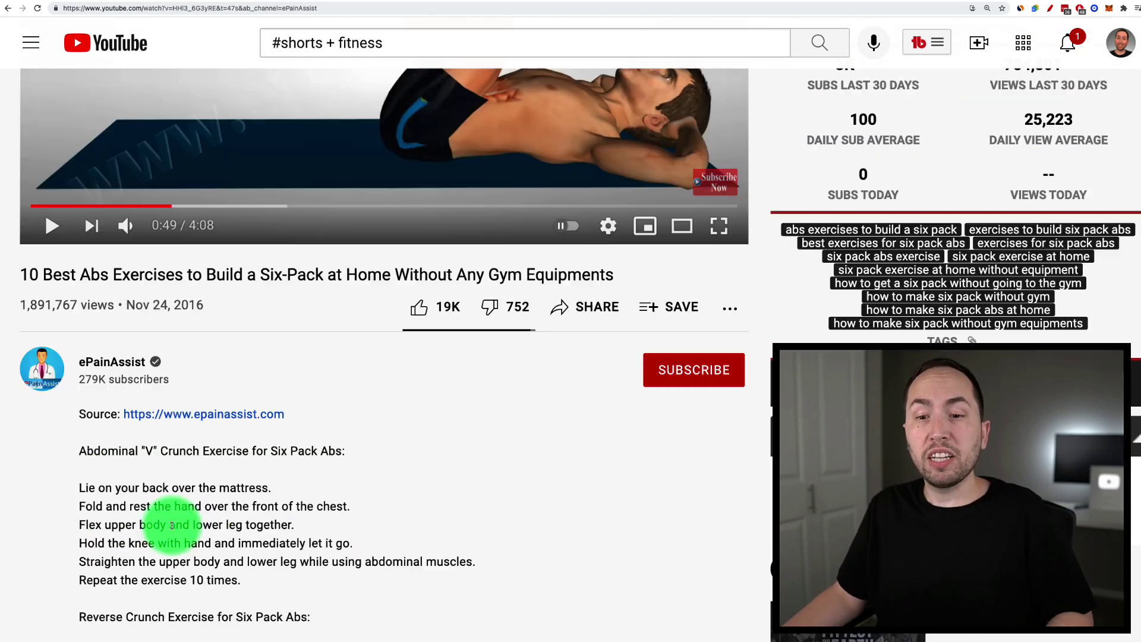
left_click_drag(74, 445, 466, 458)
left_click(397, 474)
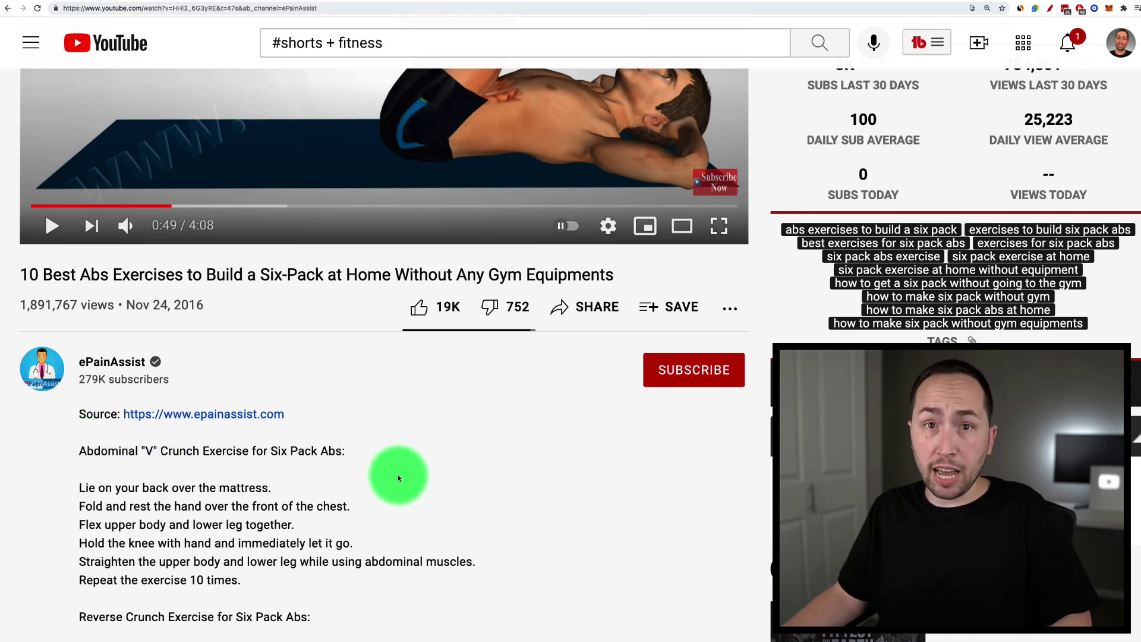
scroll(397, 474, "up", 4)
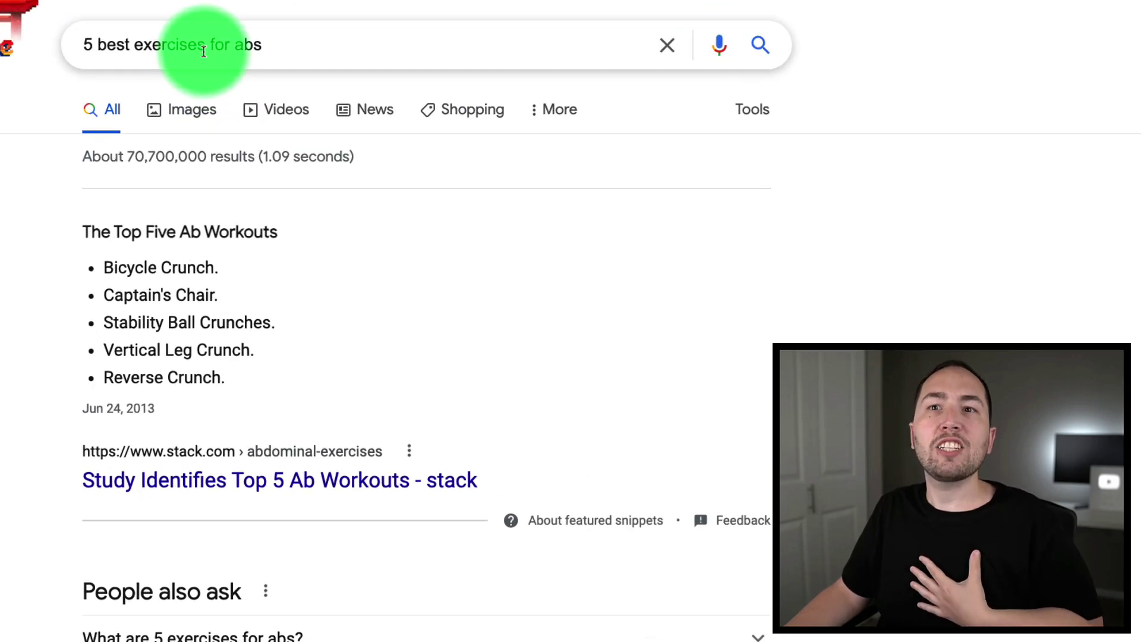
Highlight the "5 best exercises for abs" query on the Google results page
left_click_drag(242, 48, 116, 51)
left_click(217, 40)
left_click(2, 328)
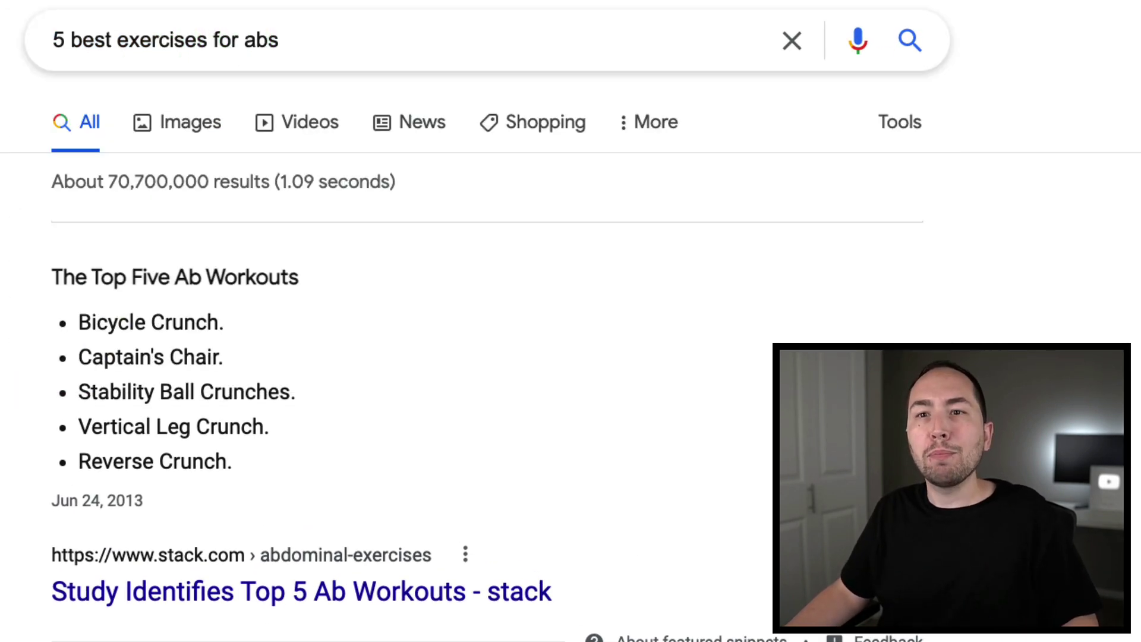
Highlight the Top Five Ab Workouts list and its first three exercises, from Bicycle Crunch to Stability Ball Crunches
left_click_drag(69, 322, 256, 449)
left_click(255, 449)
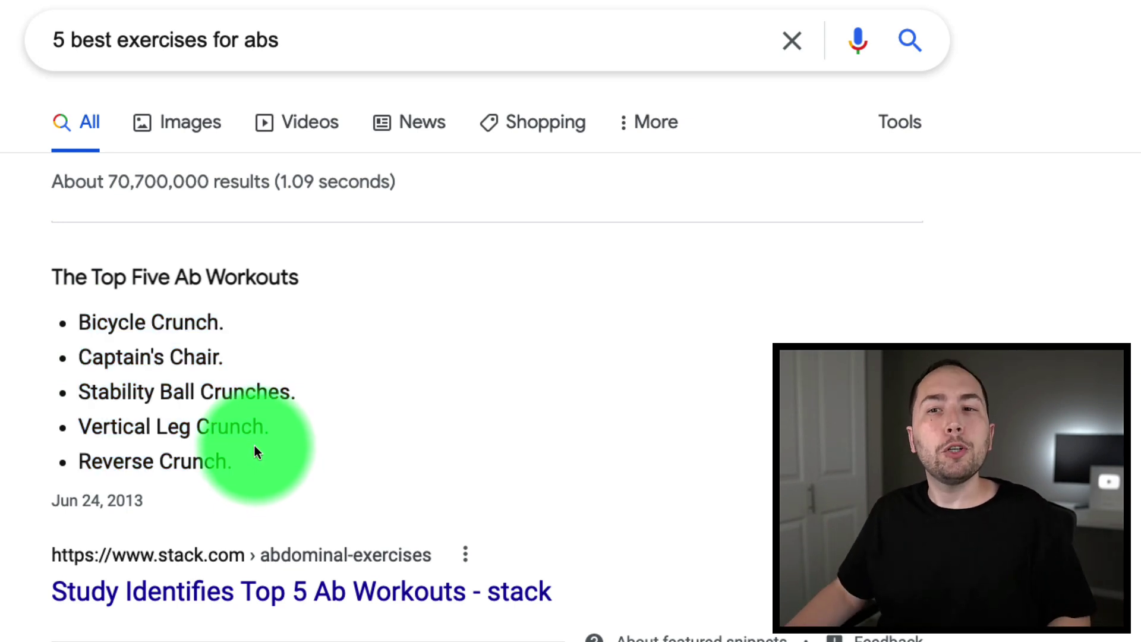
left_click_drag(351, 402, 30, 325)
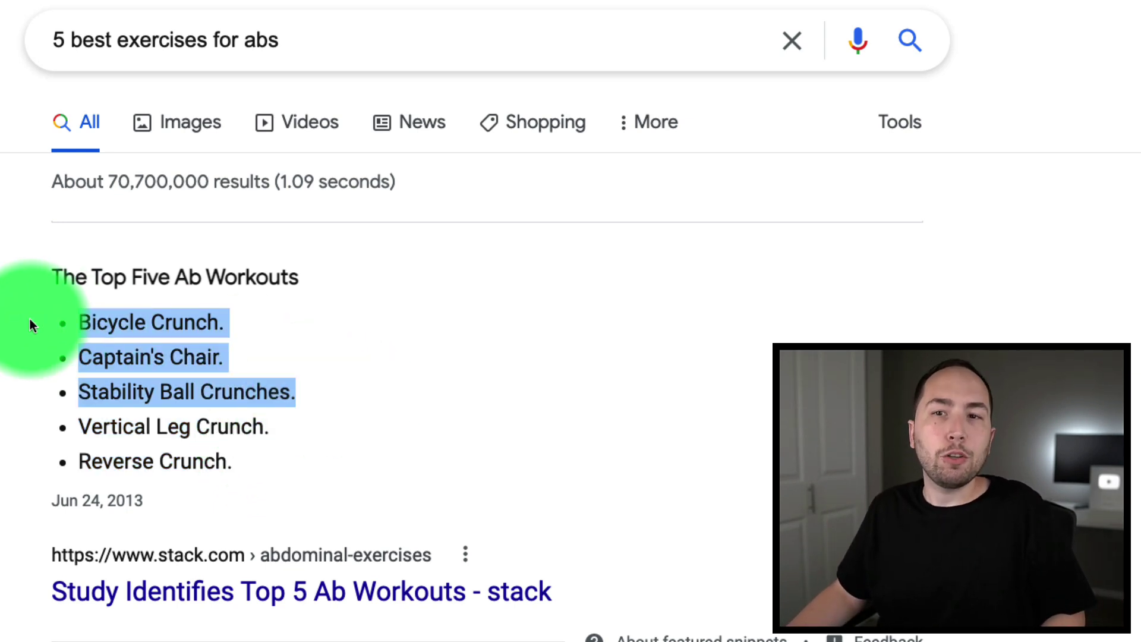
left_click(450, 378)
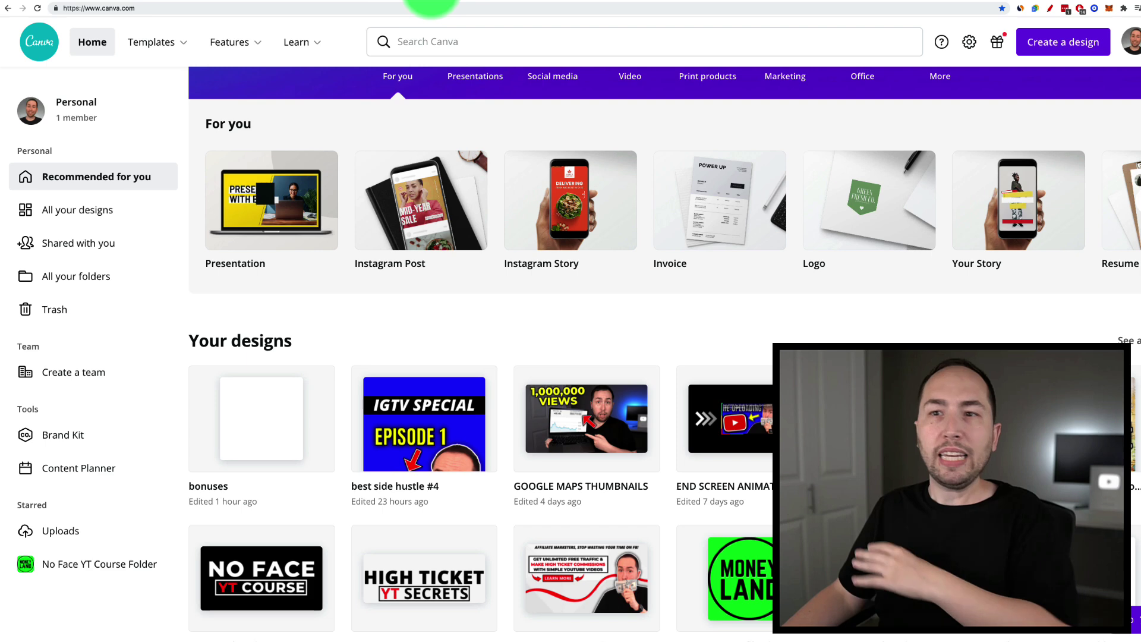
Create a blank Mobile Video design of 1080 × 1920 px from the video design types
scroll(411, 125, "up", 2)
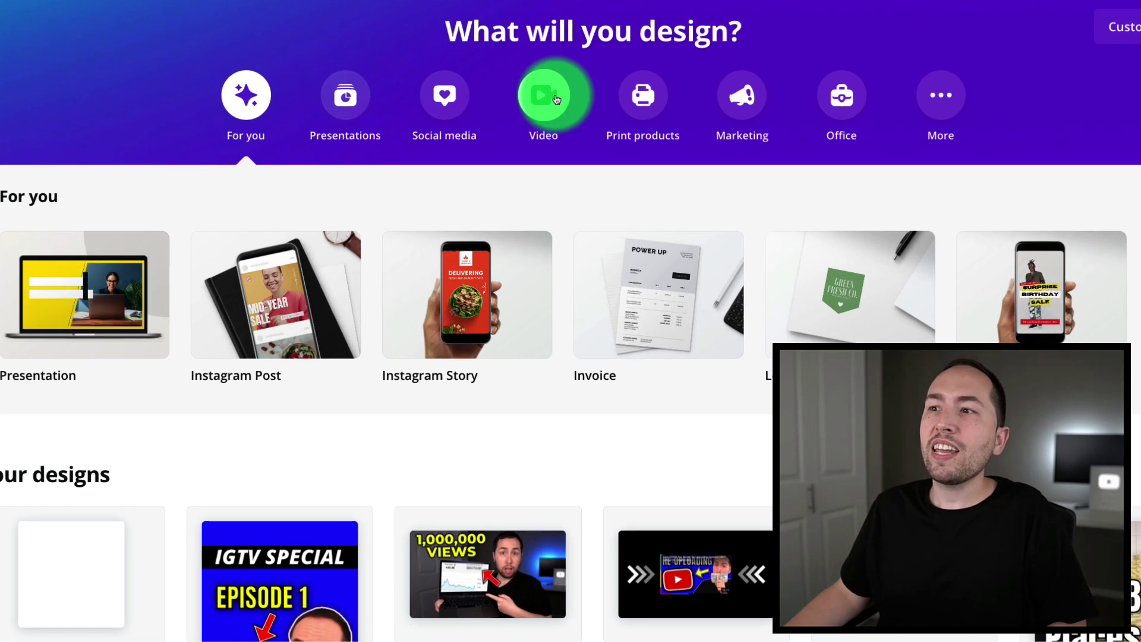
left_click(553, 98)
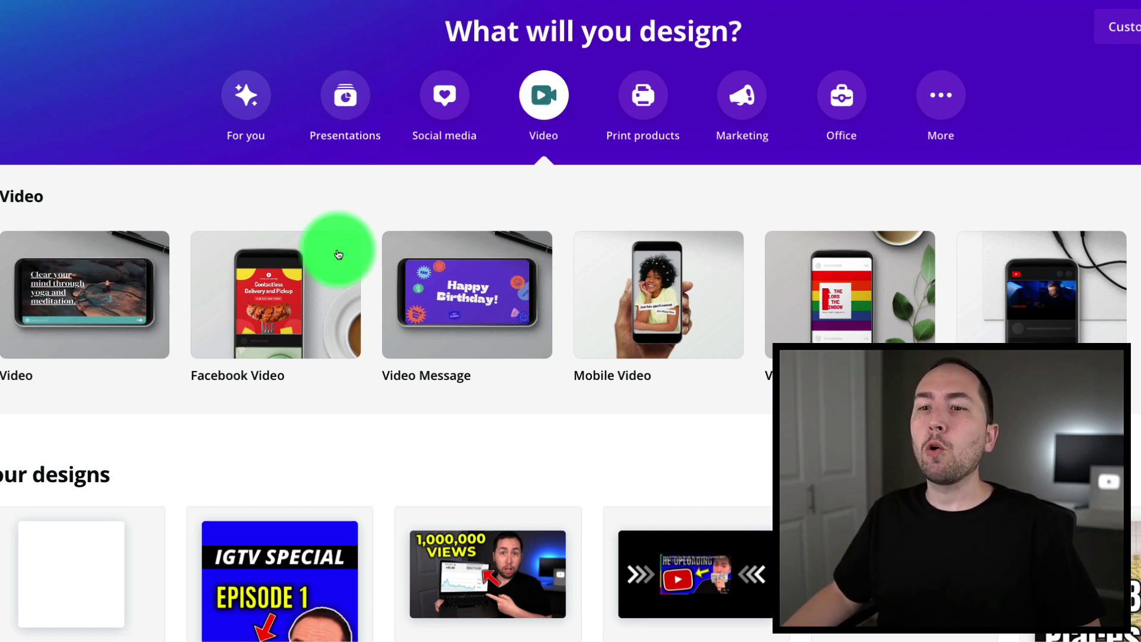
scroll(80, 276, "down", 1)
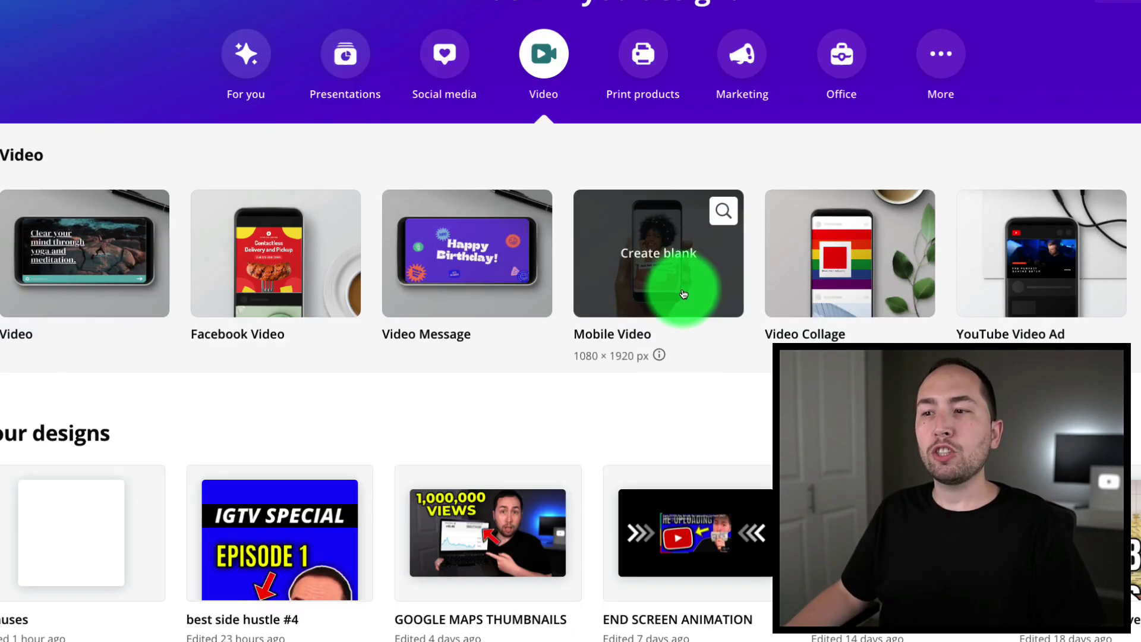
left_click(651, 254)
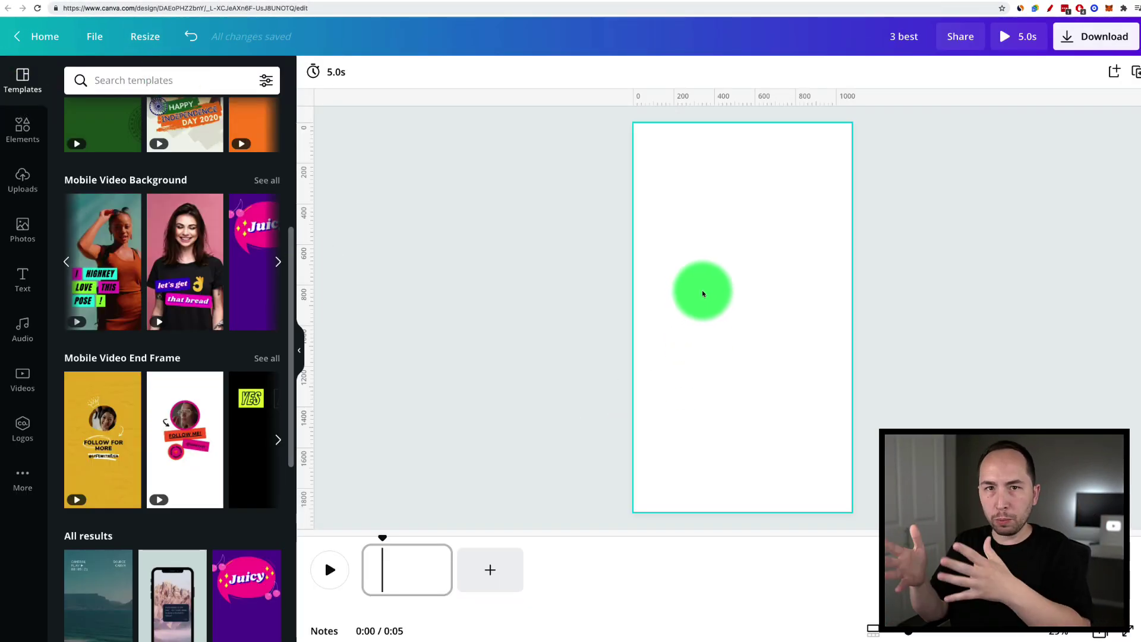
Search the stock video library for "ab workouts"
scroll(87, 245, "up", 5)
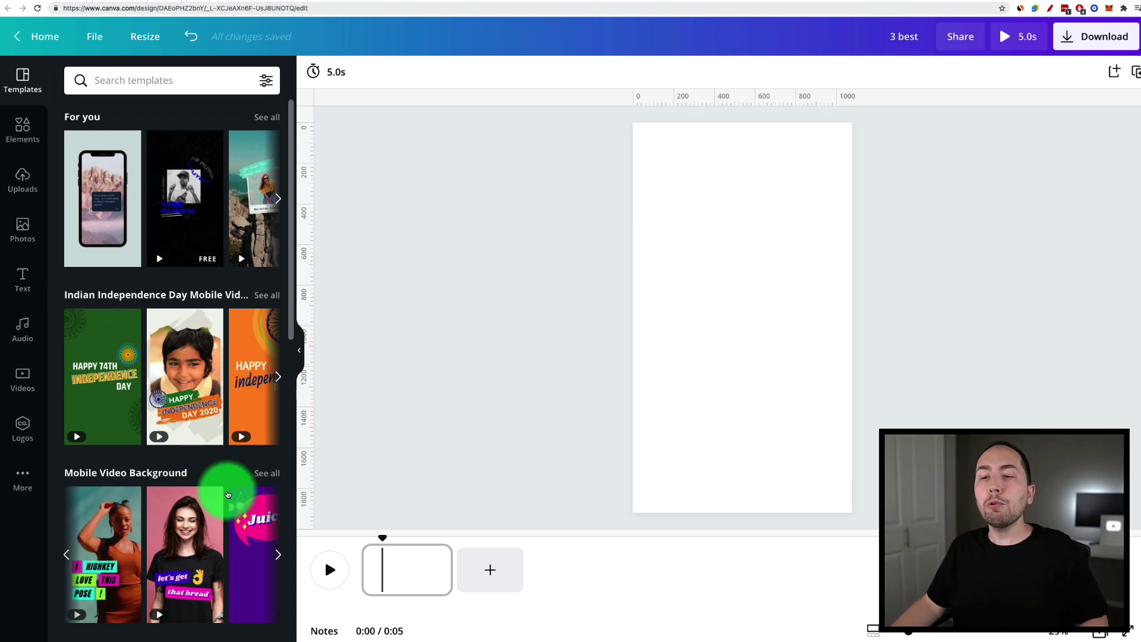
mouse_move(438, 550)
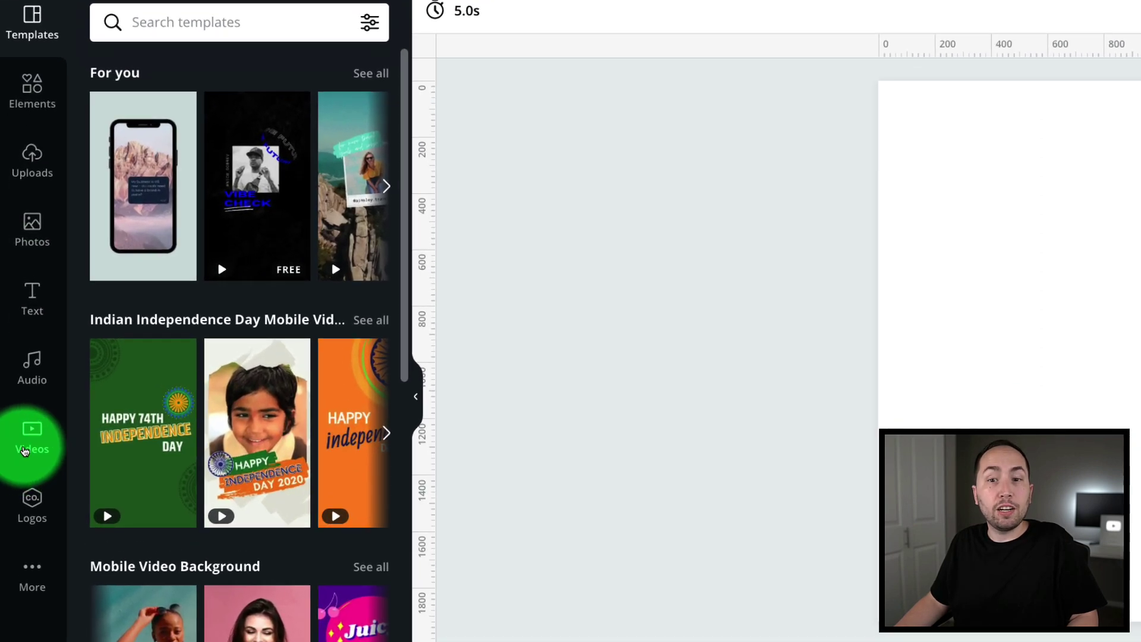
left_click(25, 451)
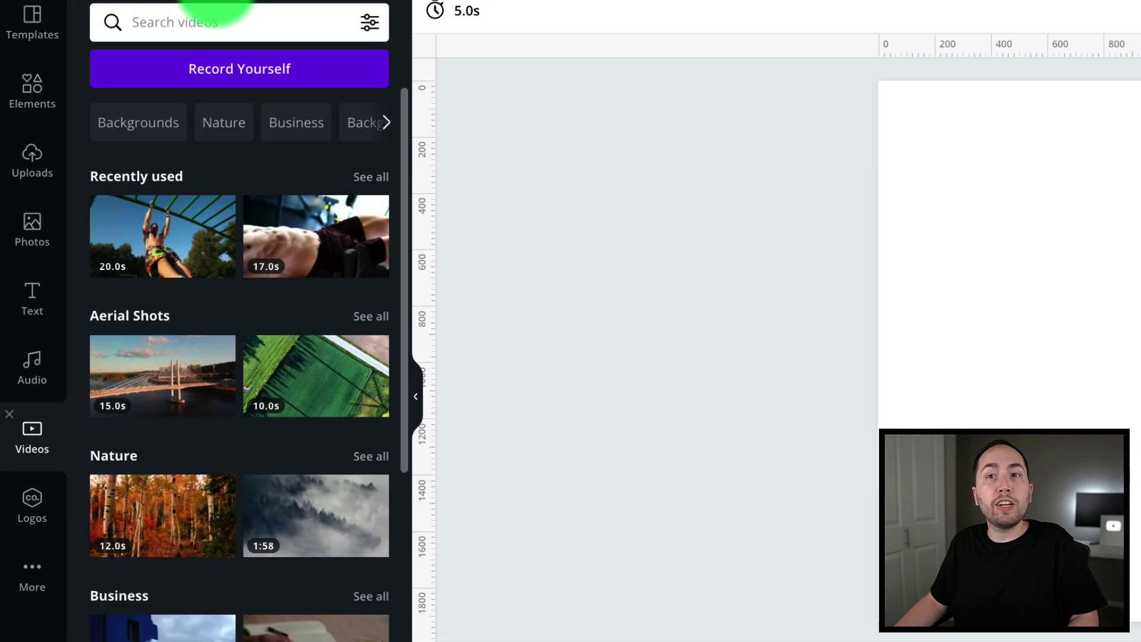
type("ad workouts")
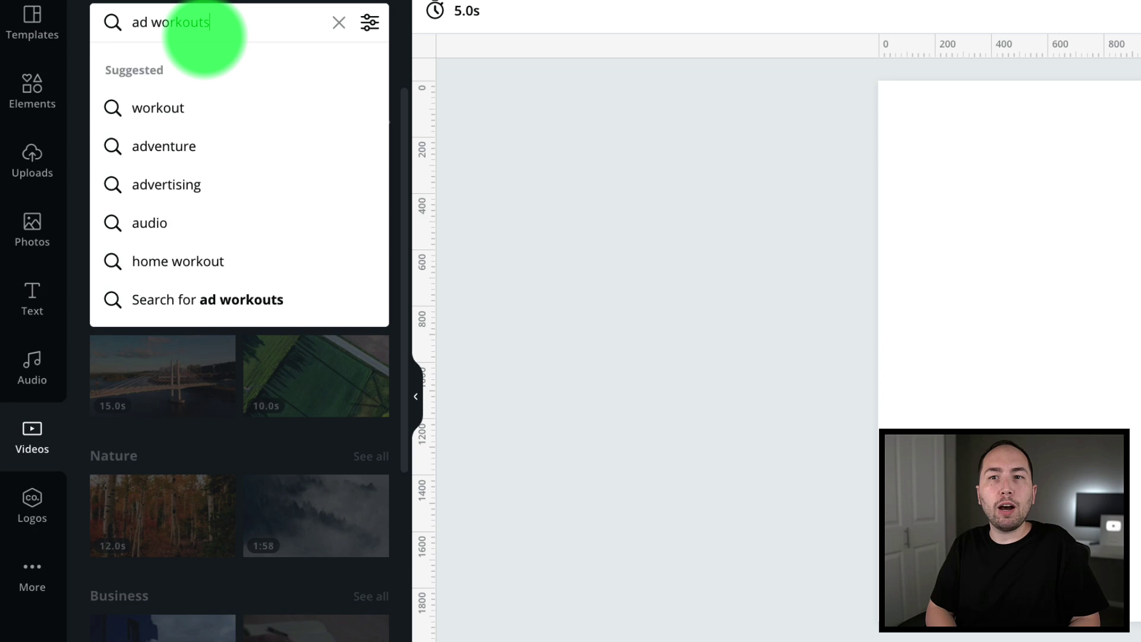
left_click(146, 24)
key("BackSpace")
type("b")
key("Return")
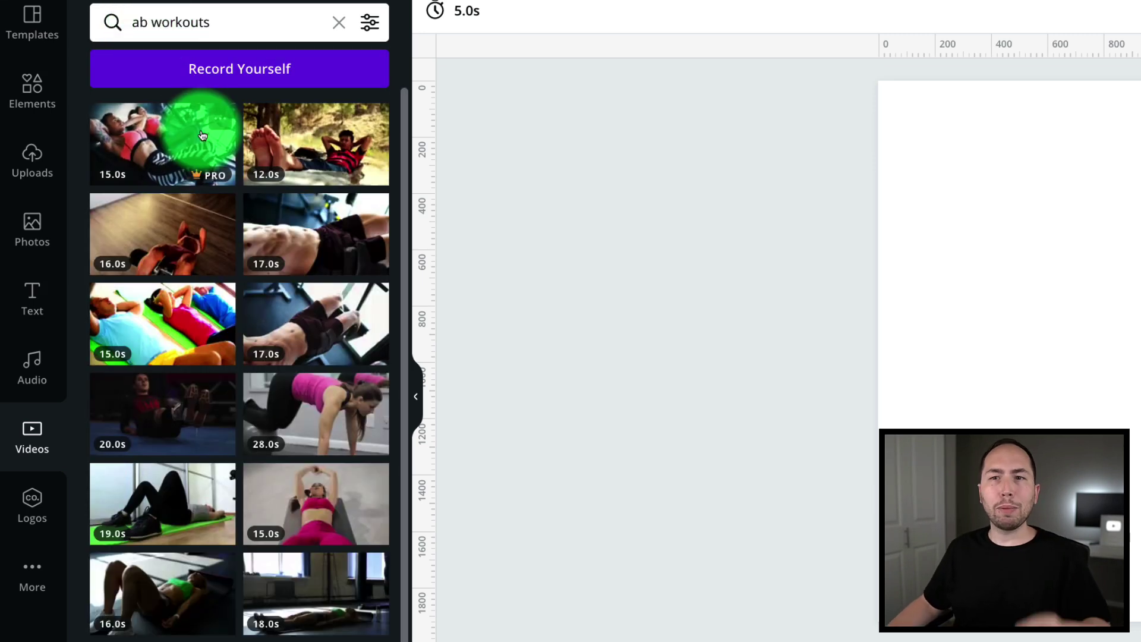
scroll(309, 268, "down", 1)
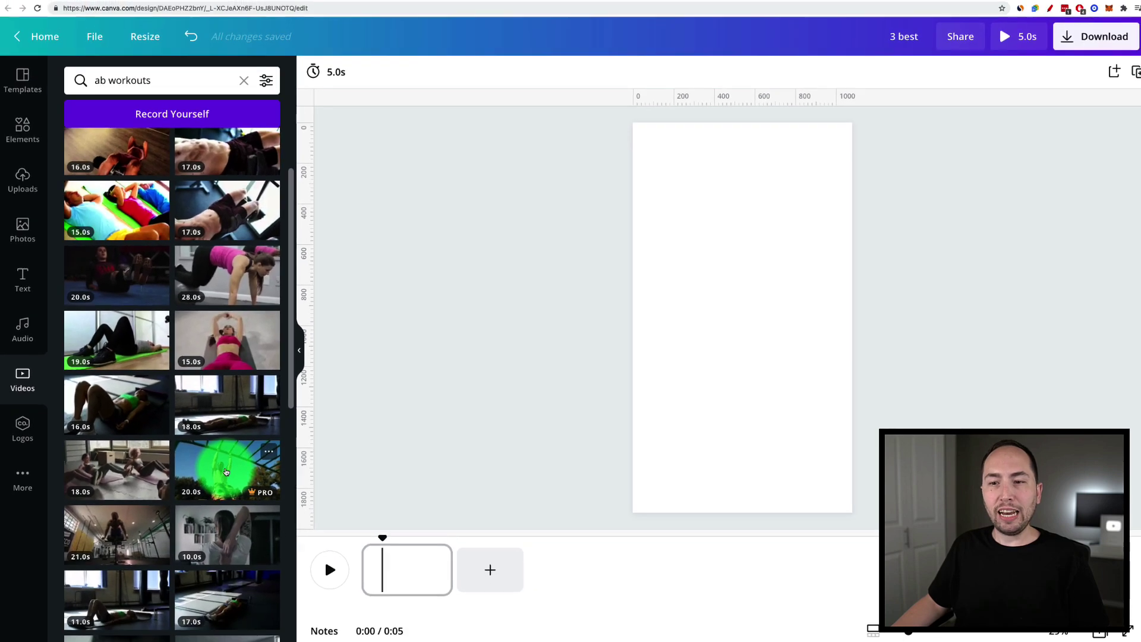
left_click(312, 612)
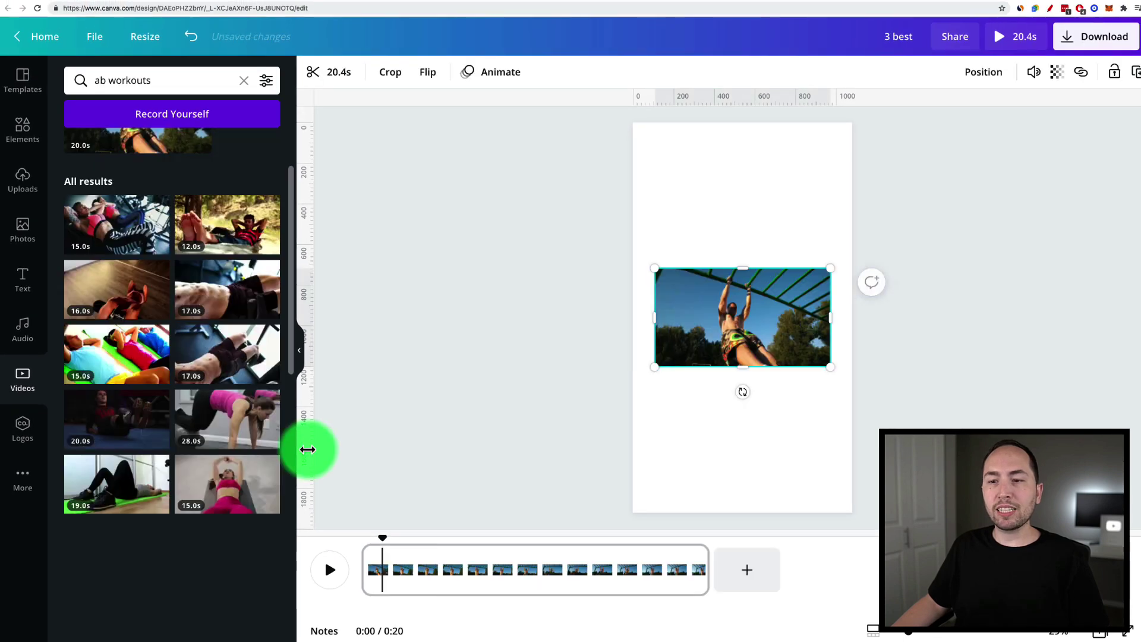
mouse_move(784, 303)
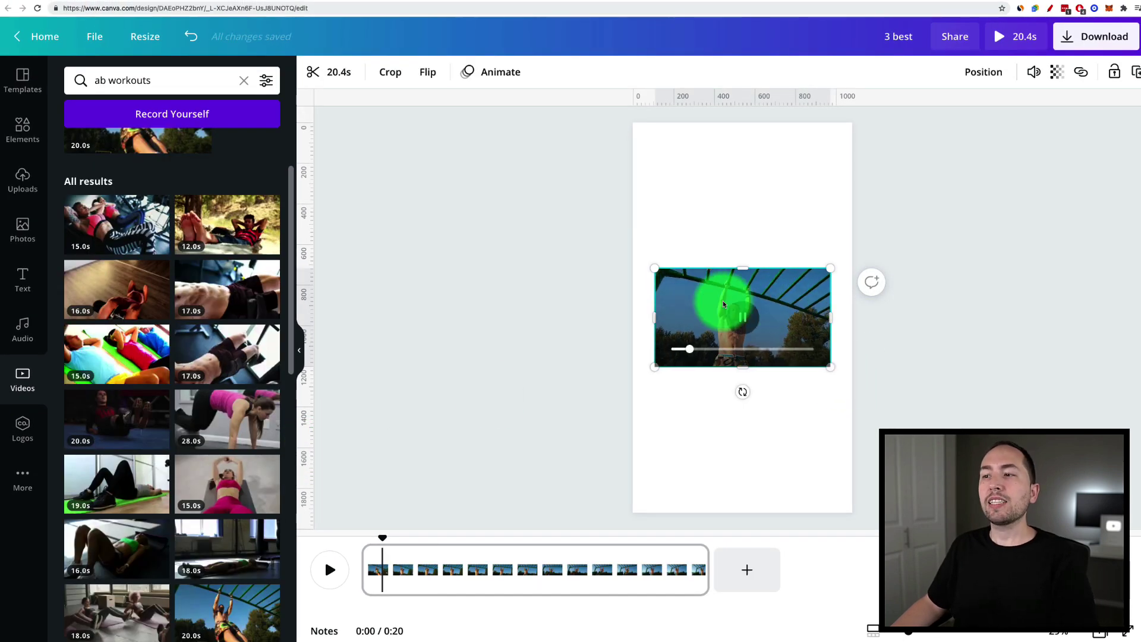
key("Delete")
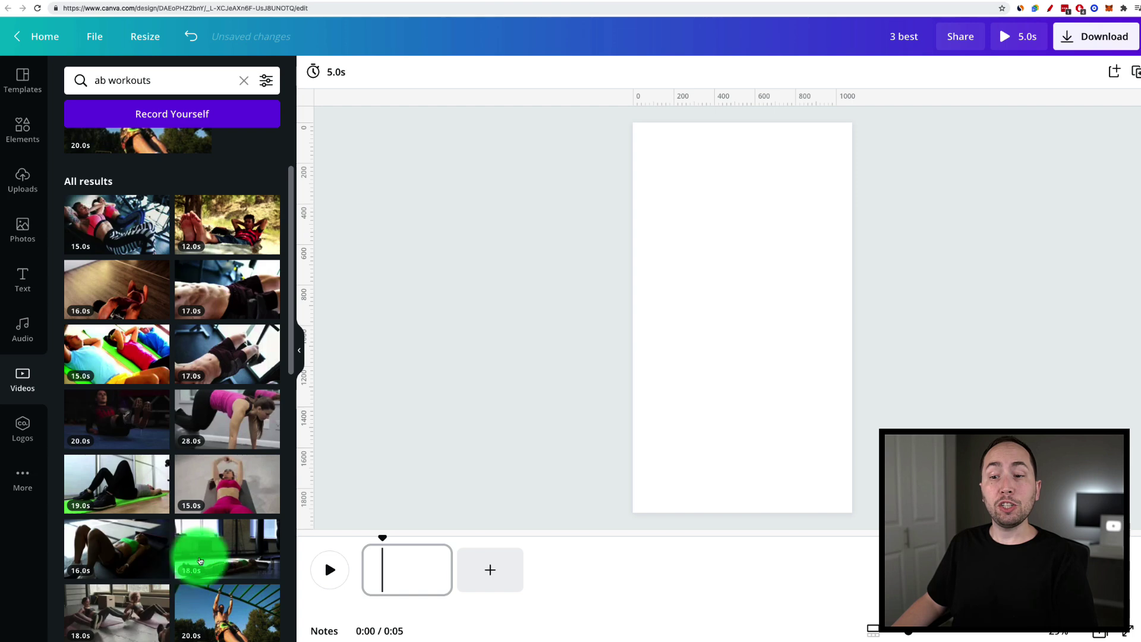
Fill the page with the 20-second clip of the man hanging from green bars, shift its crop slightly right, and pause its playback
scroll(204, 535, "down", 2)
left_click_drag(232, 528, 635, 336)
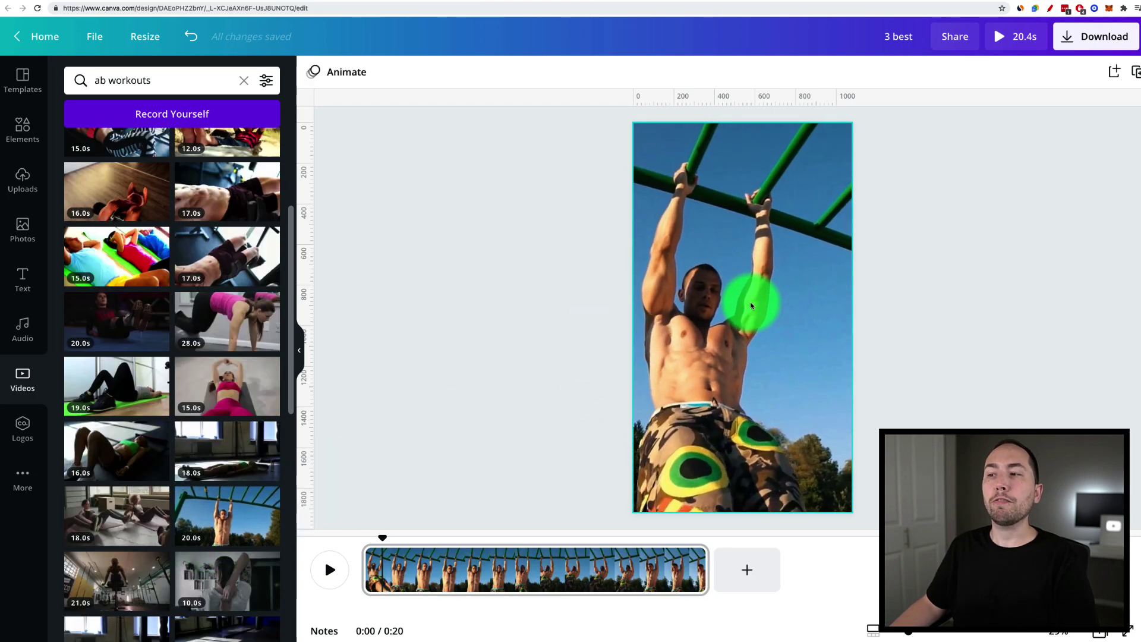
double_click(747, 305)
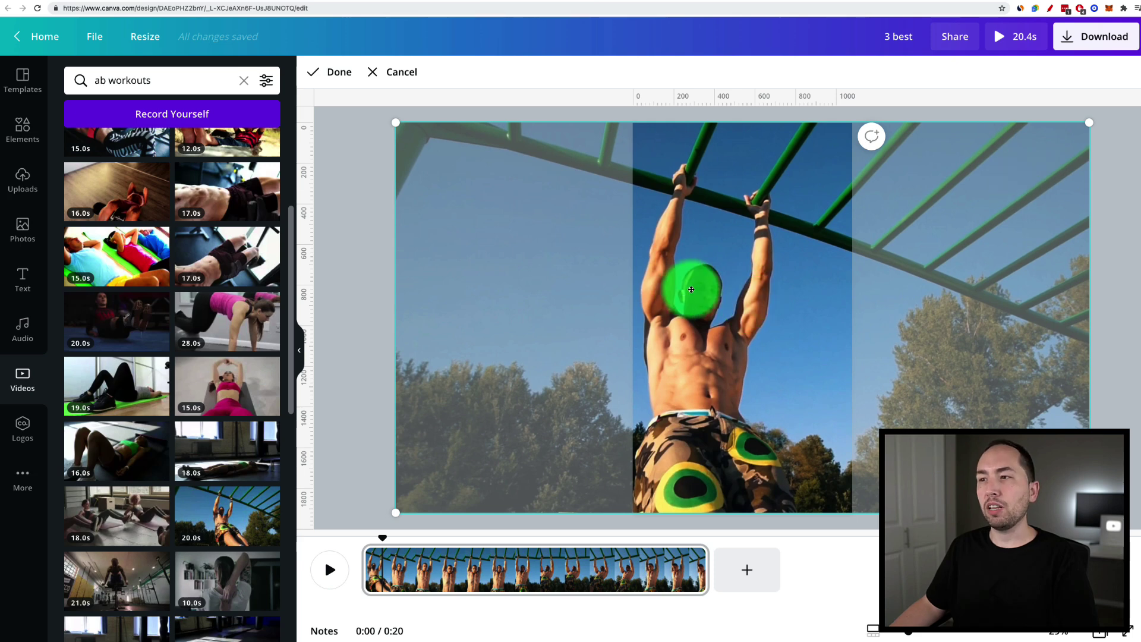
left_click_drag(683, 288, 735, 280)
double_click(719, 282)
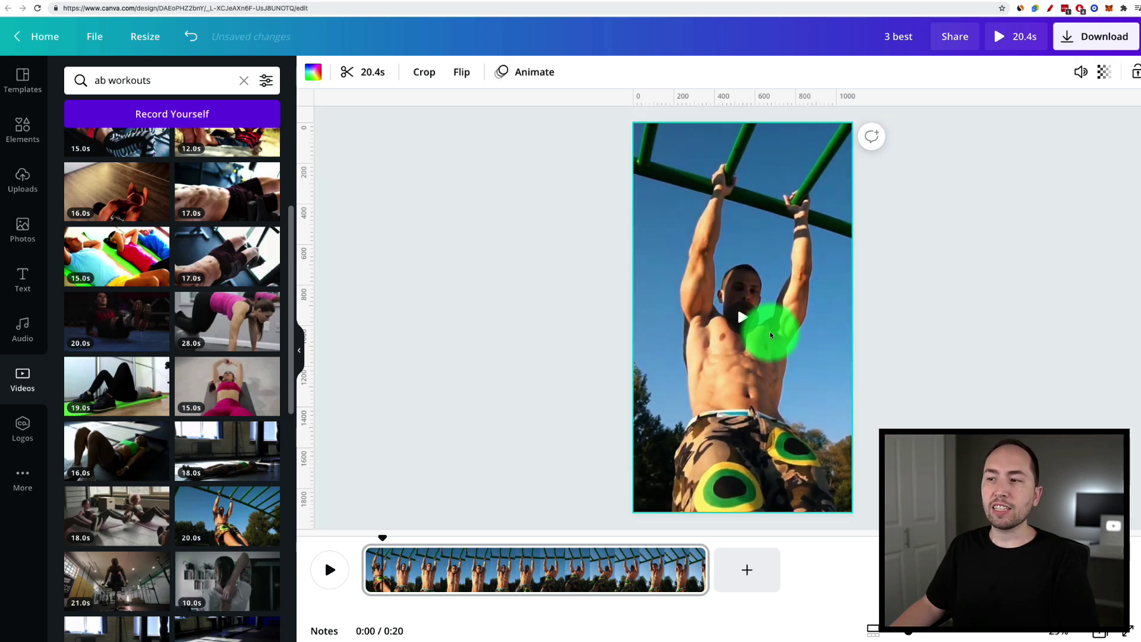
left_click(734, 314)
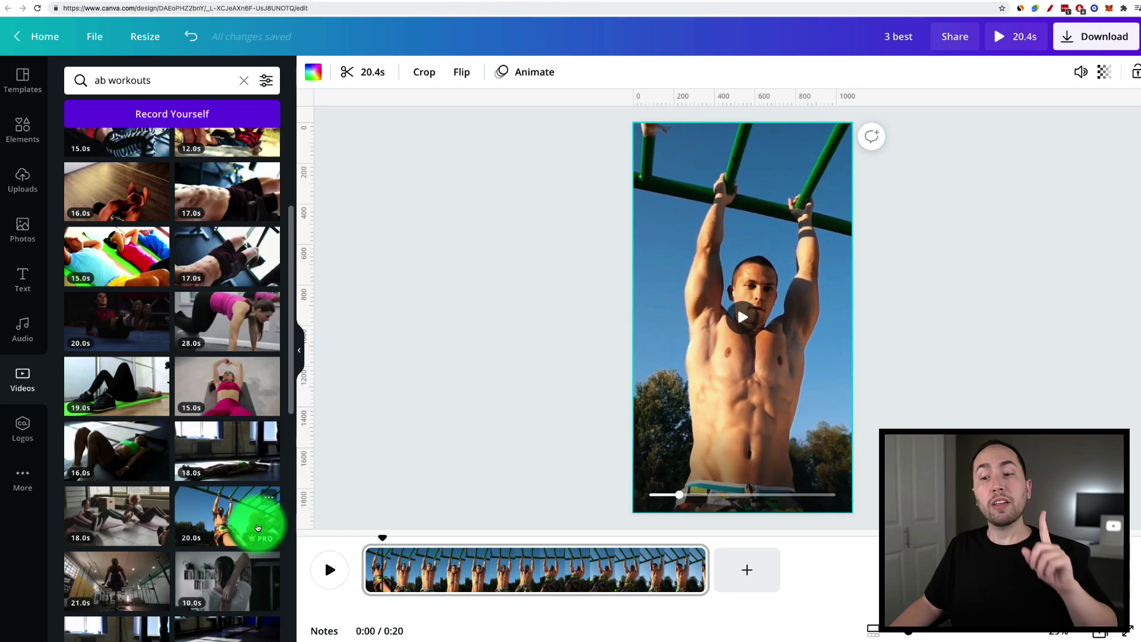
scroll(259, 530, "down", 1)
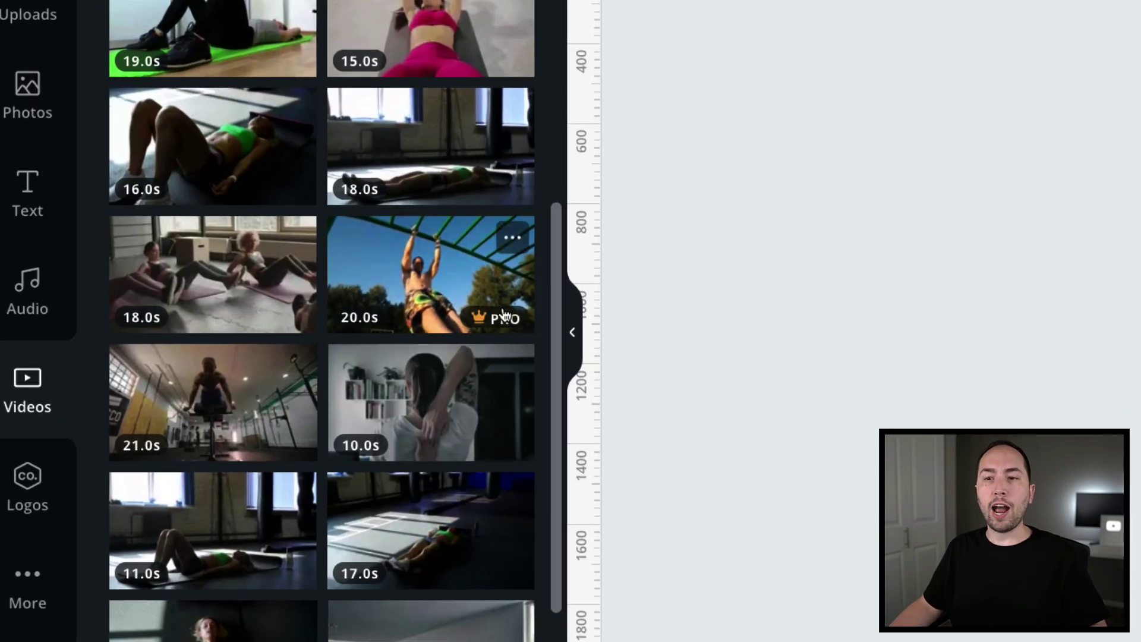
left_click(486, 325)
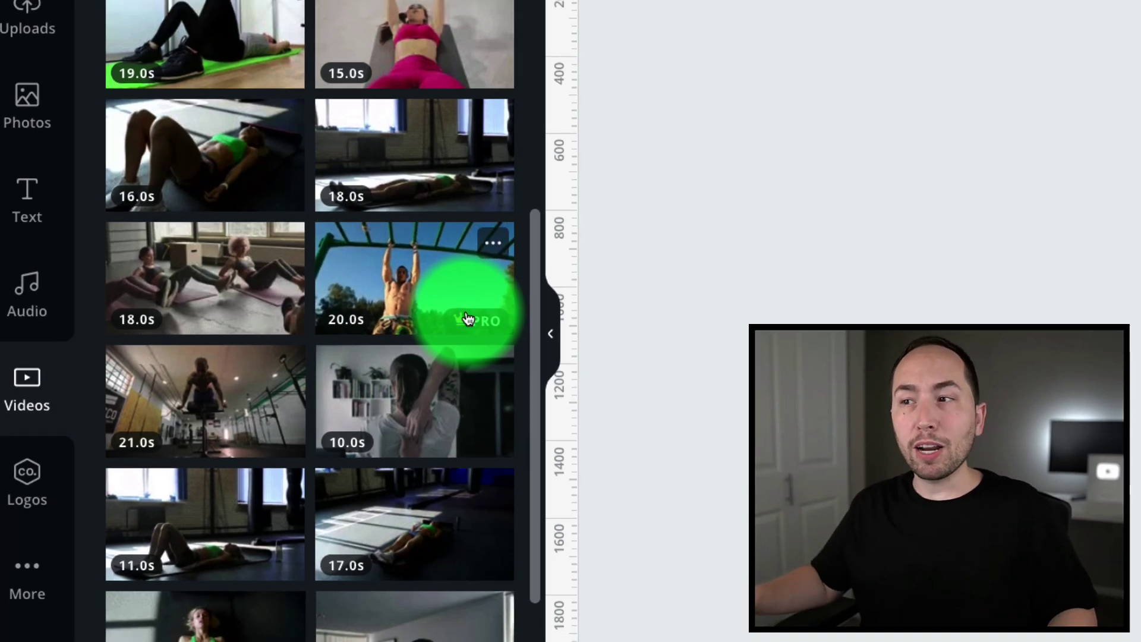
left_click(467, 319)
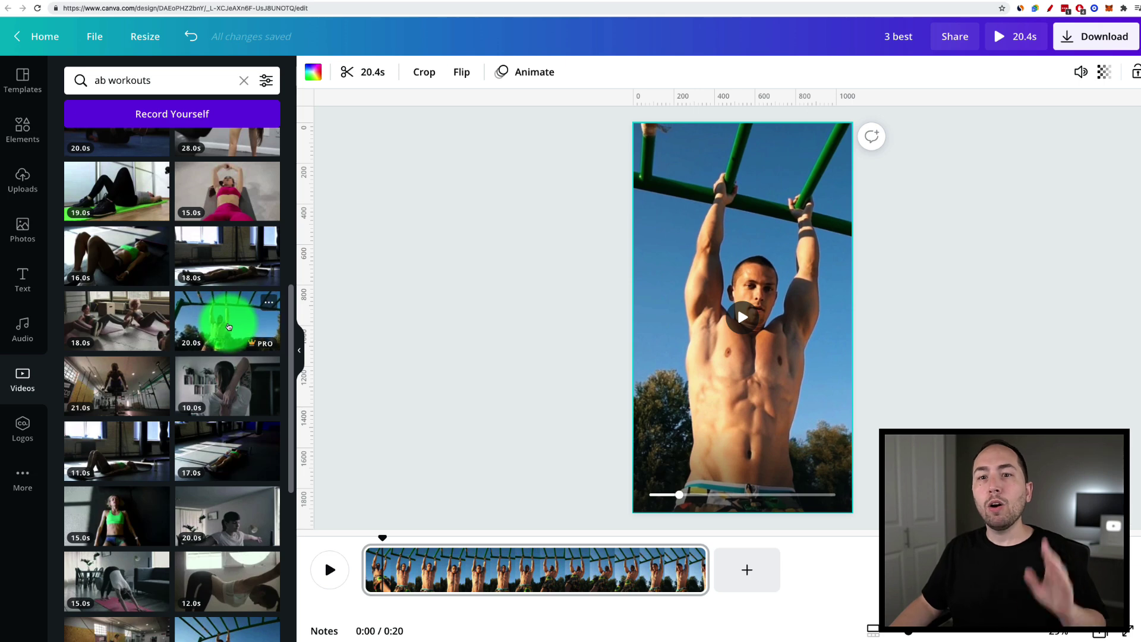
Open pexels.com in a new browser tab and search its free stock videos for "ab workouts"
key("ctrl+t")
type("pexels.com")
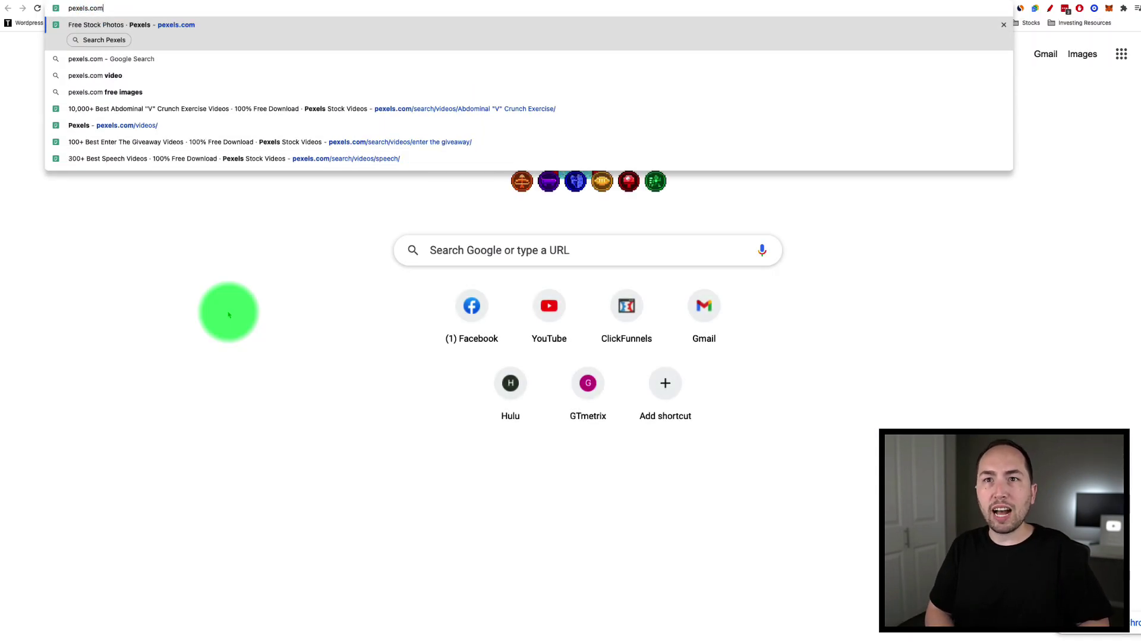
key("Return")
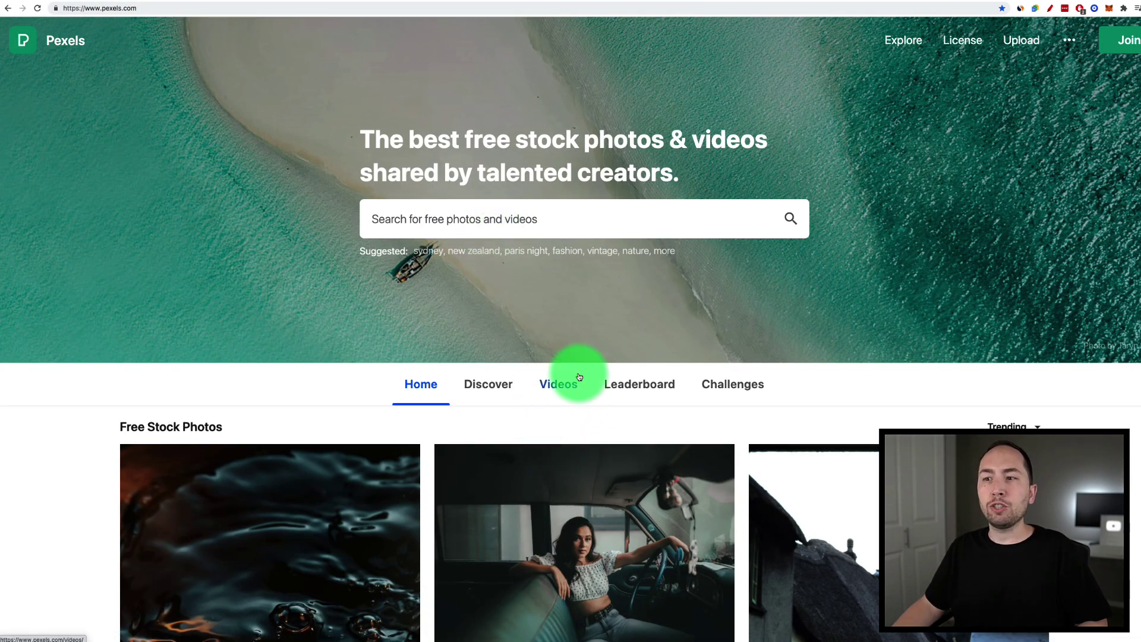
left_click(579, 377)
left_click(483, 220)
type("ab")
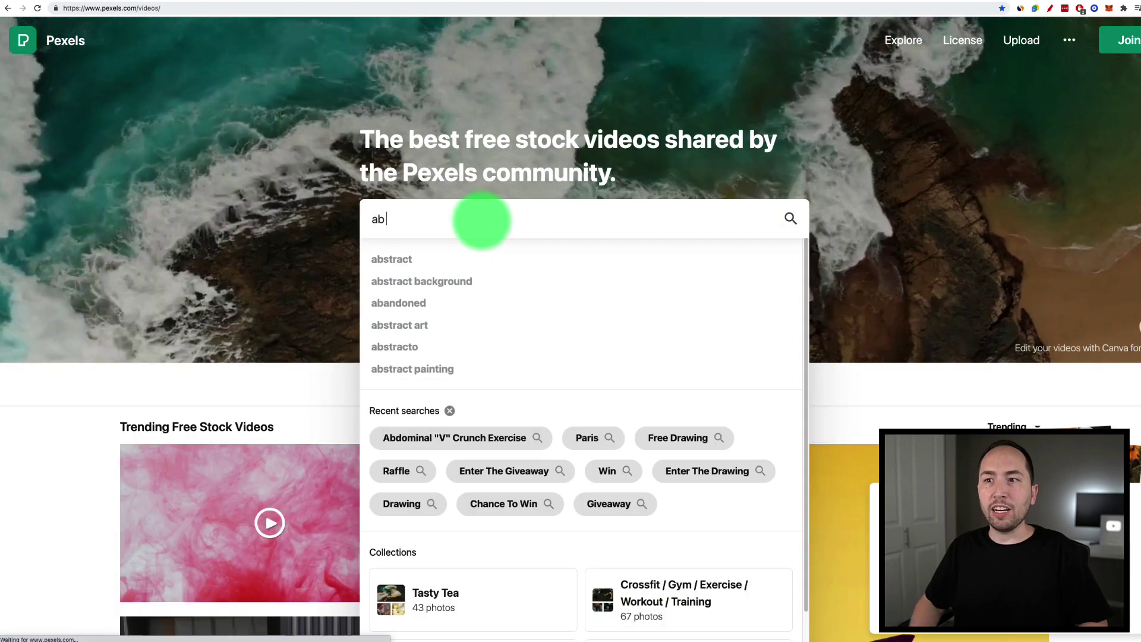
type(" workouts")
key("Return")
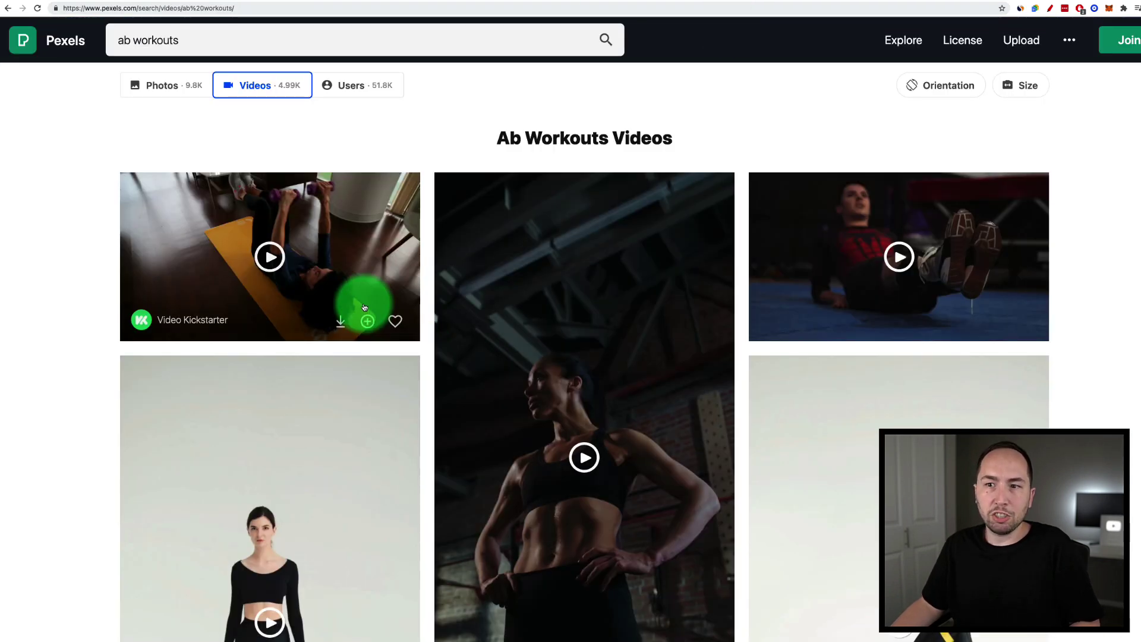
Download the vertical Pexels clip of the woman with hands on hips in a dark gym, and upload it to the Canva design
scroll(641, 529, "down", 4)
mouse_move(654, 496)
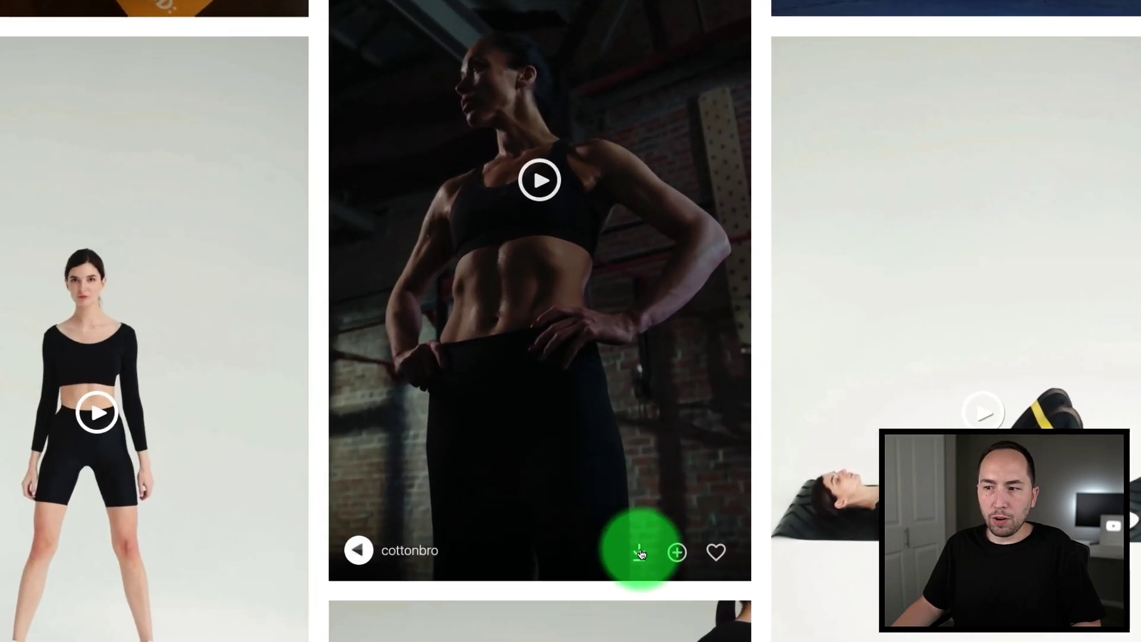
left_click(639, 554)
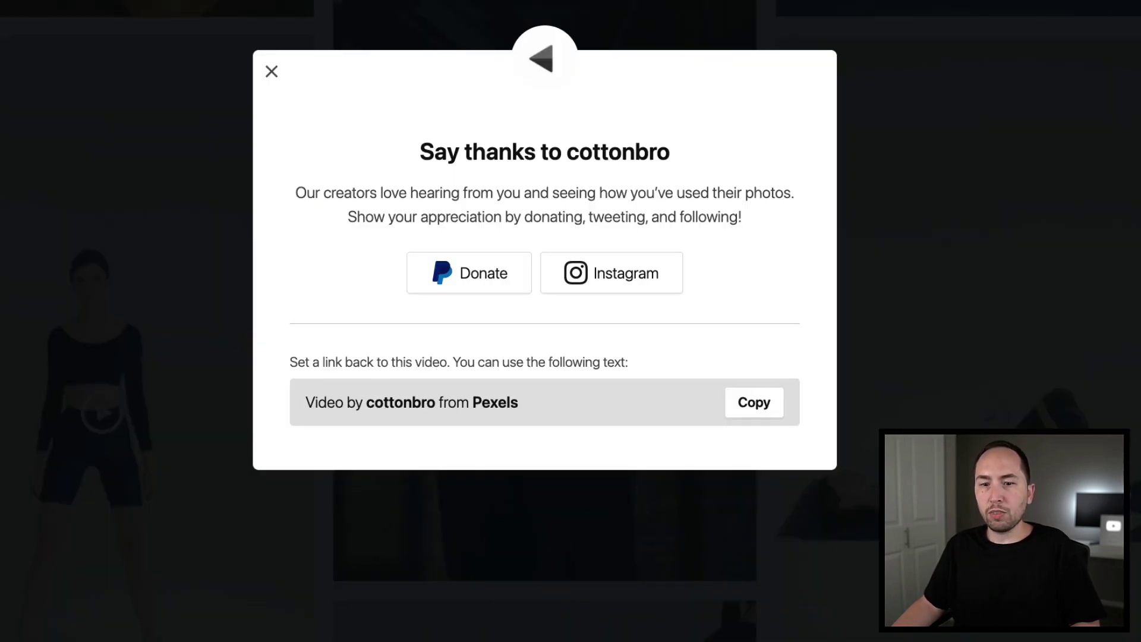
left_click(95, 636)
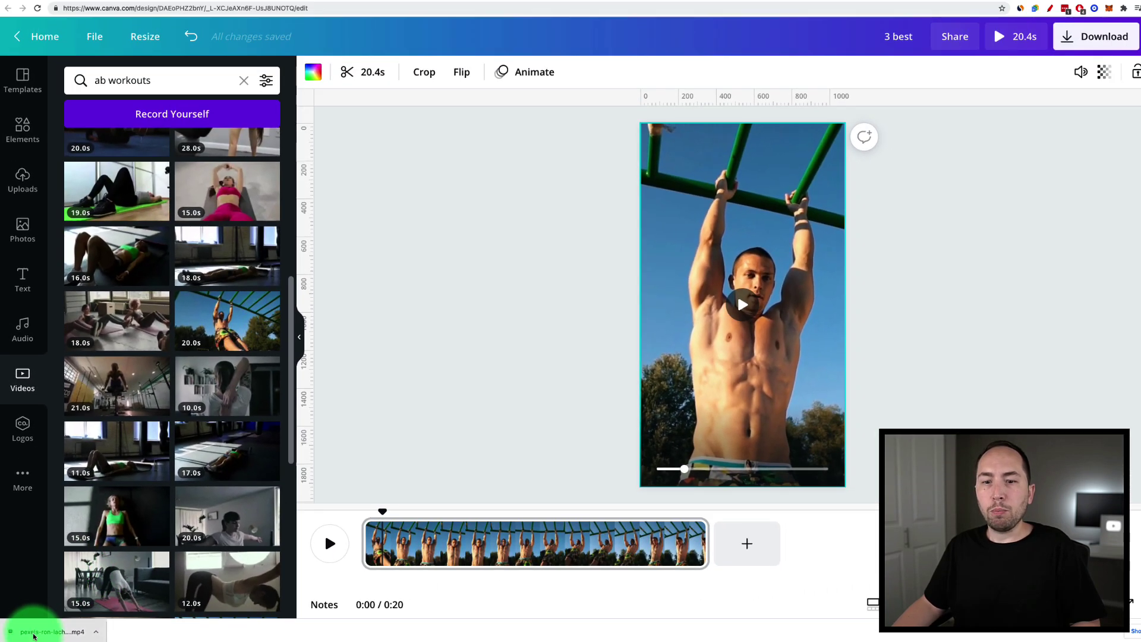
left_click_drag(18, 629, 170, 275)
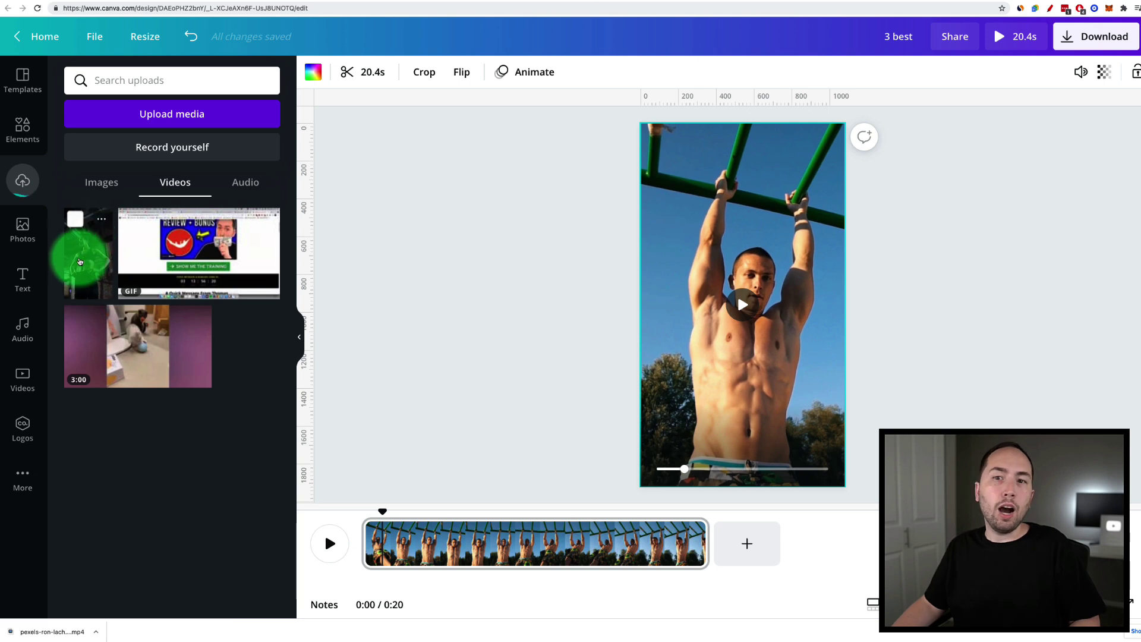
Try the uploaded dark gym clip as the full-page background, and undo the replacement
left_click_drag(84, 257, 653, 248)
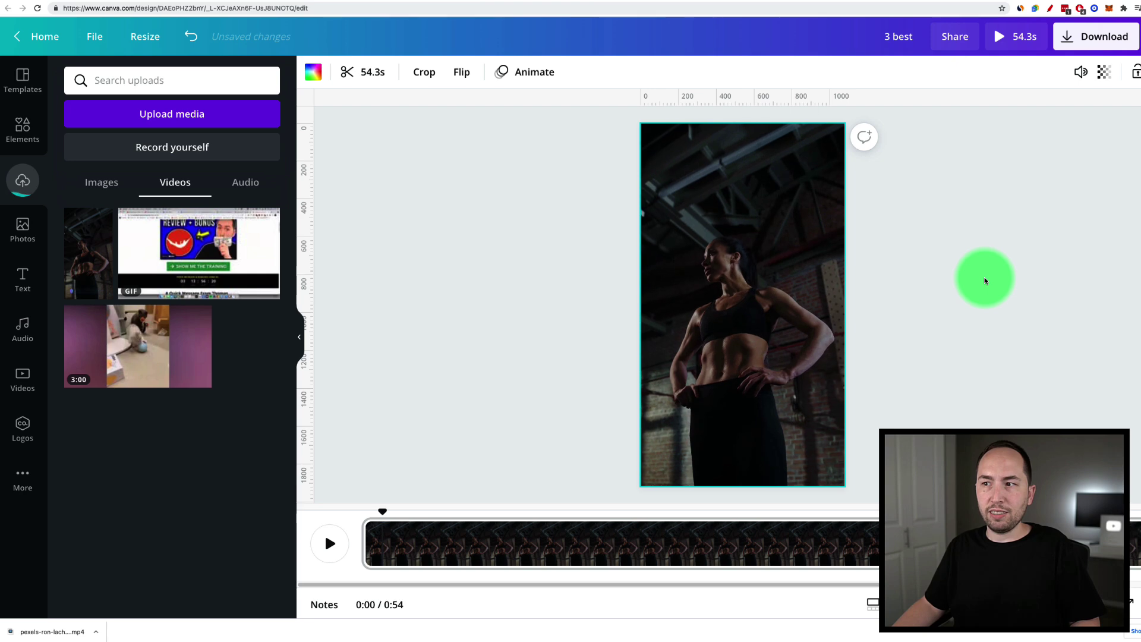
key("super+z")
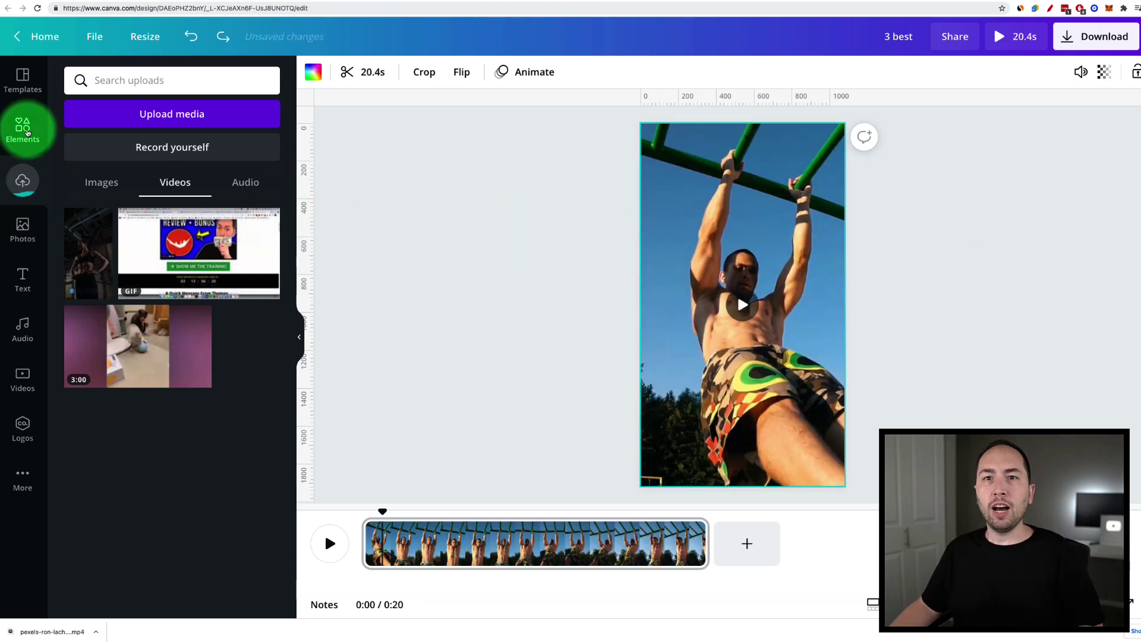
left_click(27, 133)
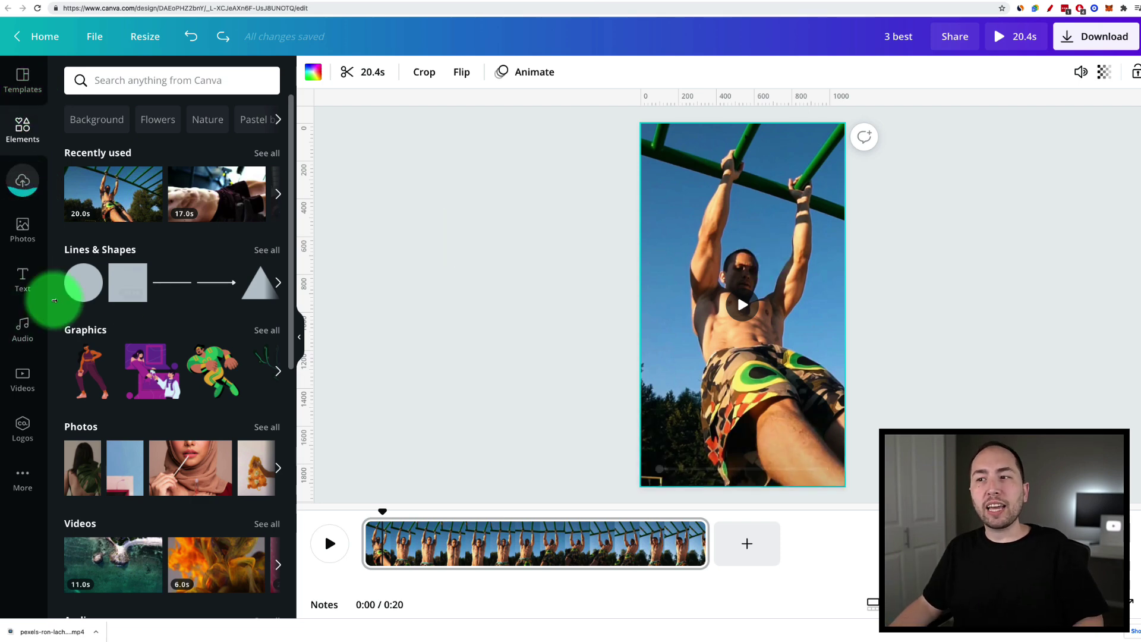
left_click(25, 227)
left_click(24, 363)
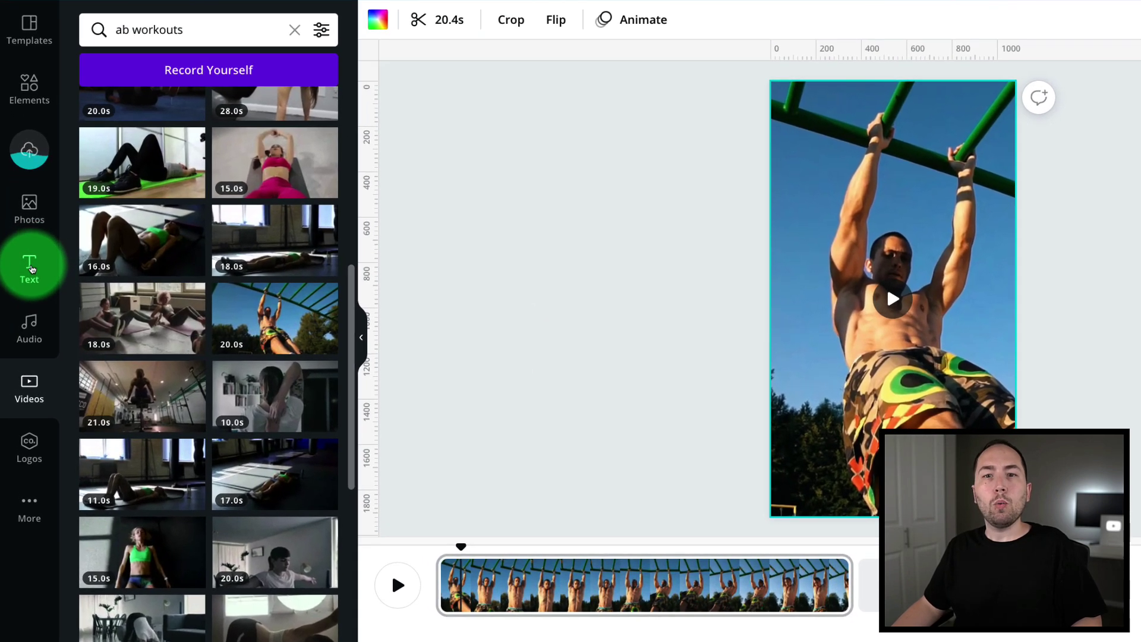
Add the blue-and-red "FREE DELIVERY" font combination to the page and change its wording to "3 BEST AB WORKOUTS"
left_click(32, 269)
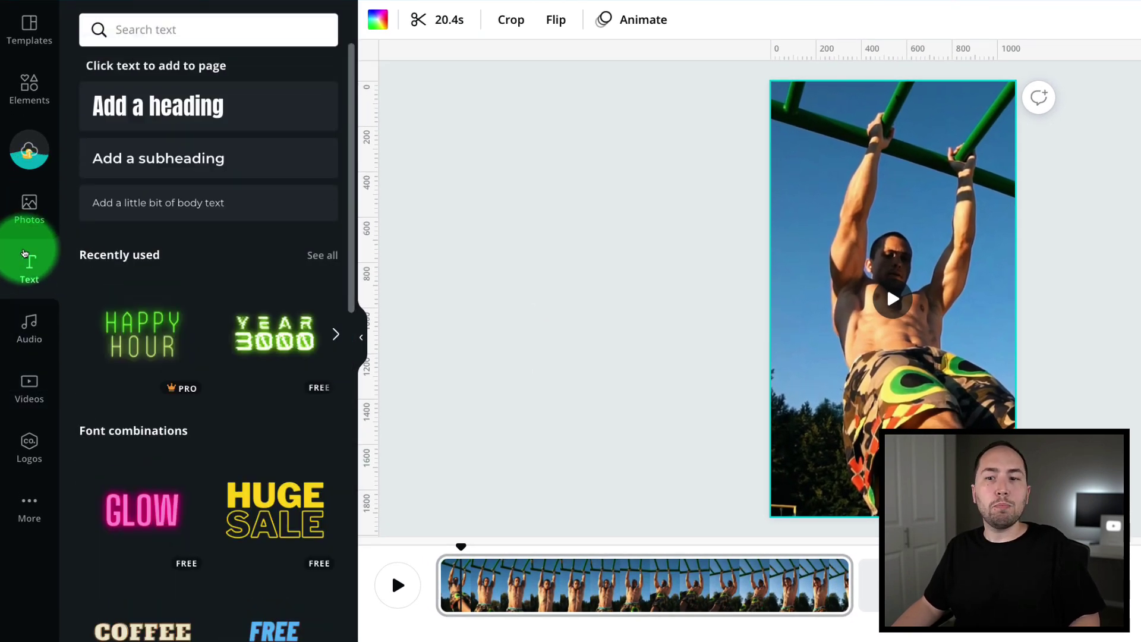
scroll(142, 331, "down", 4)
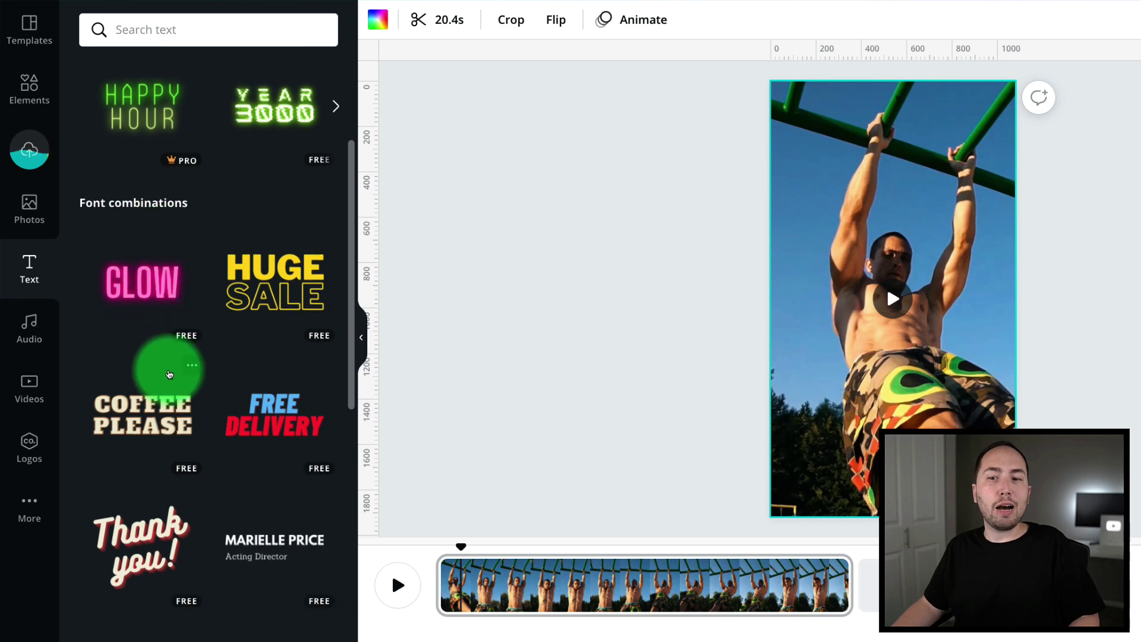
scroll(169, 374, "down", 4)
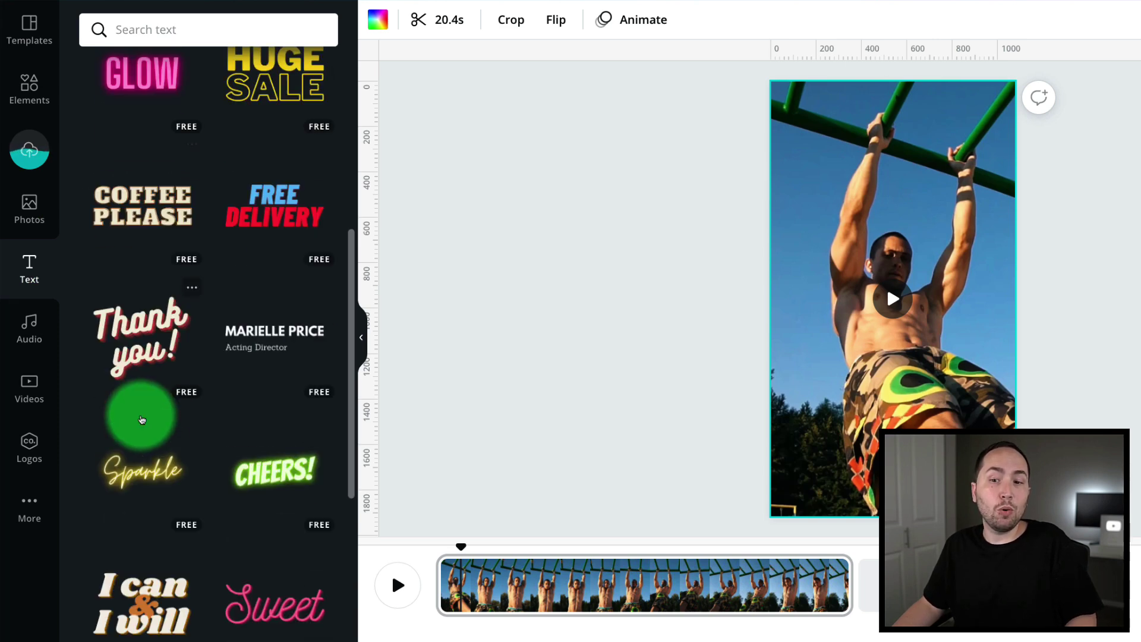
scroll(140, 400, "up", 4)
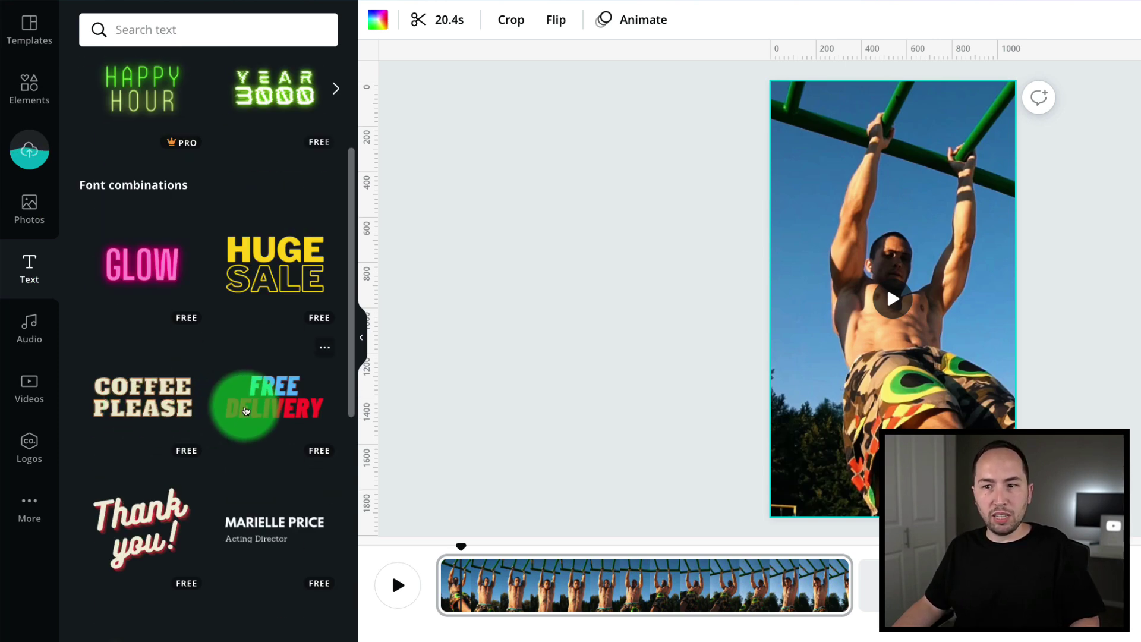
left_click_drag(245, 411, 840, 336)
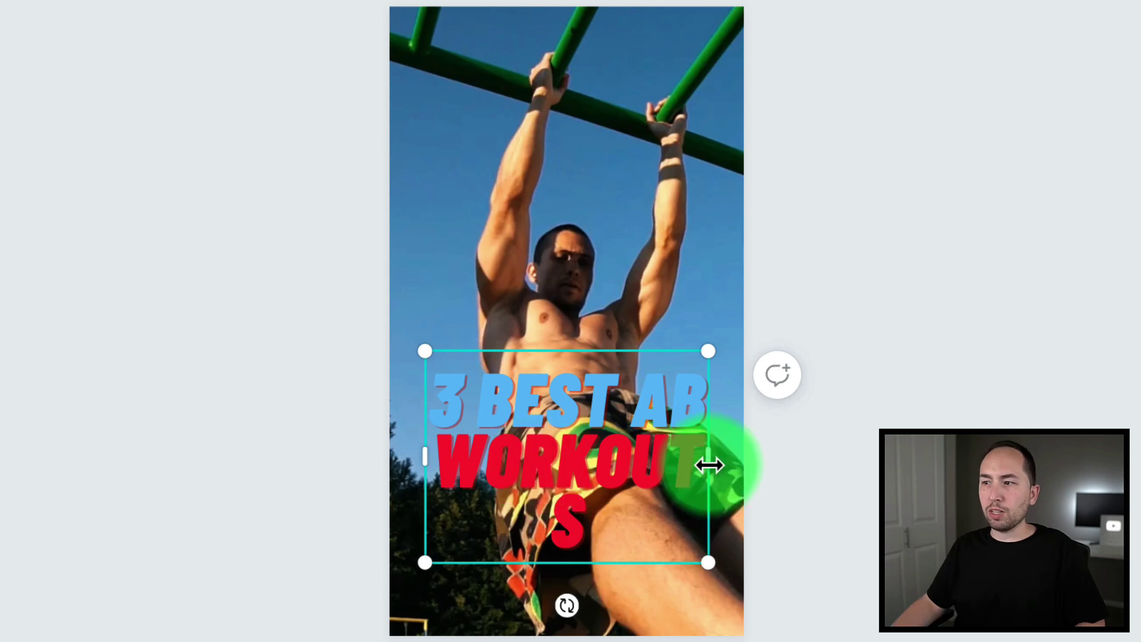
Widen the title text box so "WORKOUTS" fits on one line, and move the title to the lower part of the page
left_click_drag(708, 465, 735, 462)
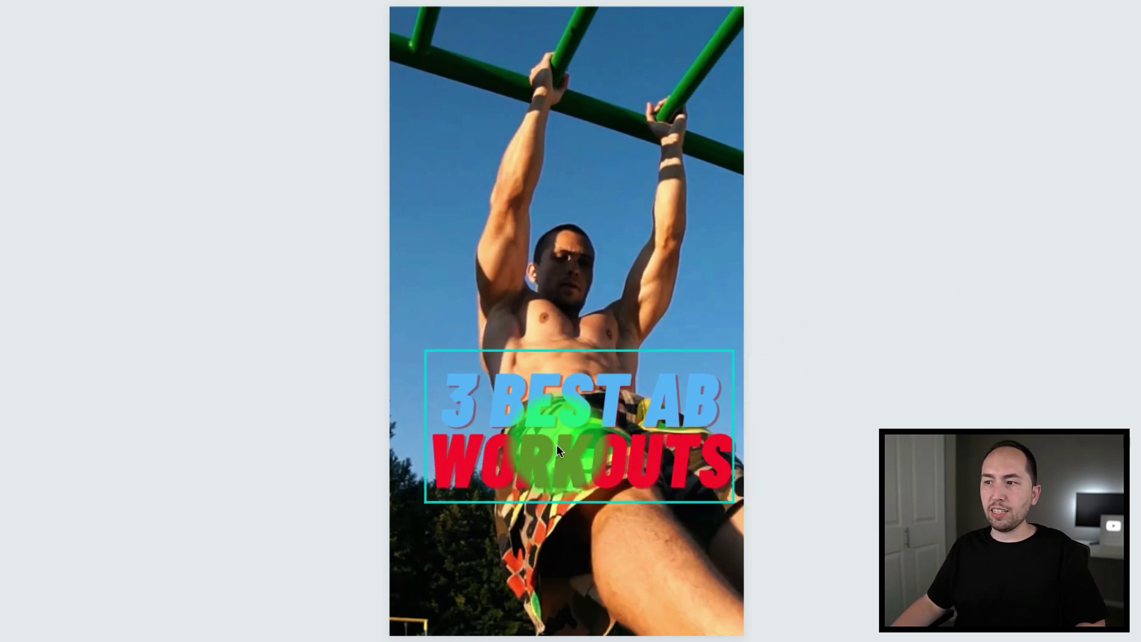
left_click_drag(559, 452, 550, 541)
left_click(1093, 53)
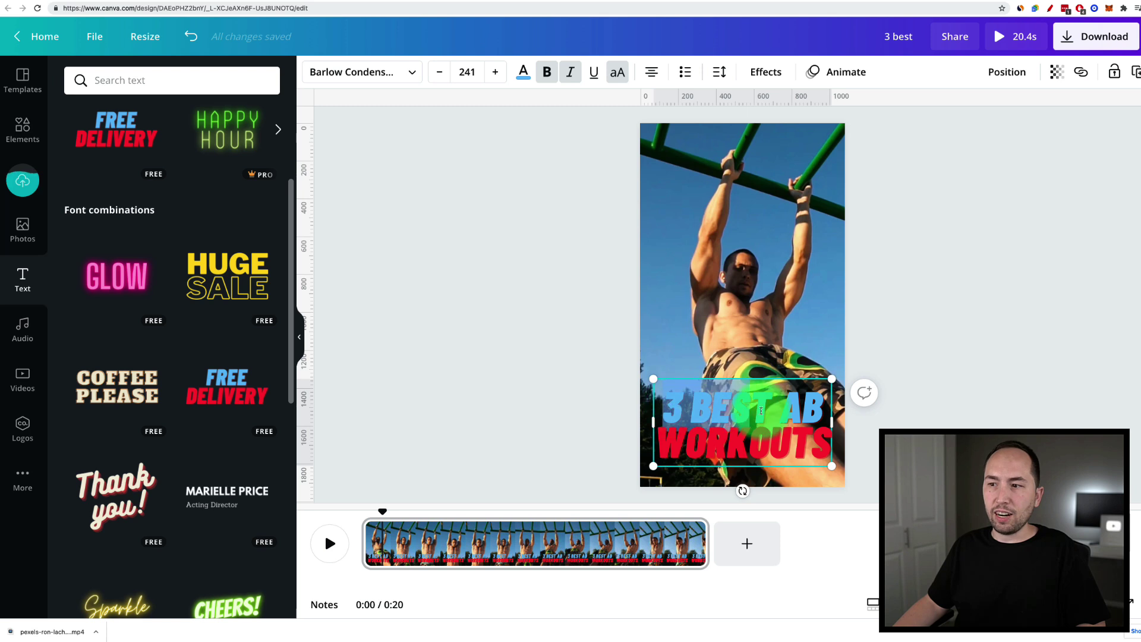
Color the title line "3 BEST AB" yellow and the line "WORKOUTS" white
left_click(523, 72)
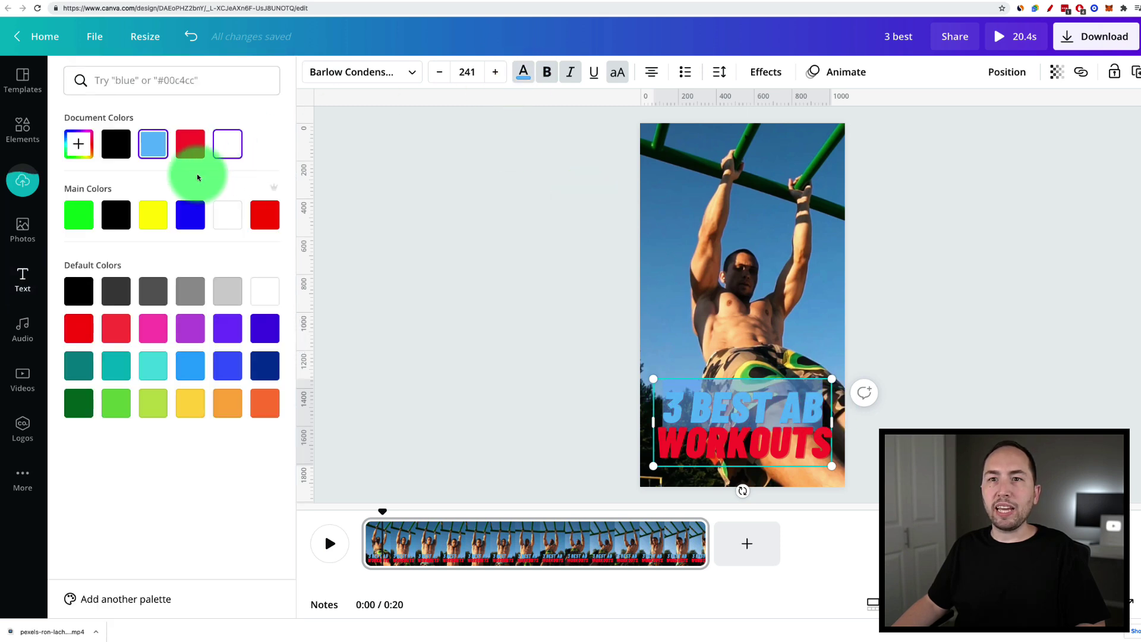
left_click(160, 226)
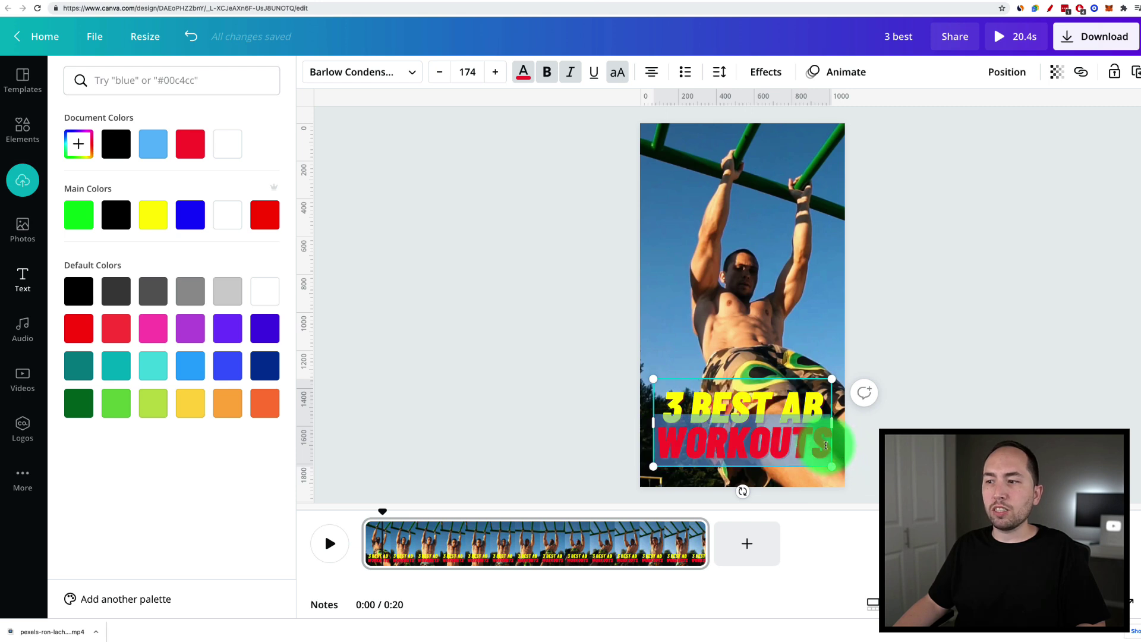
left_click(227, 214)
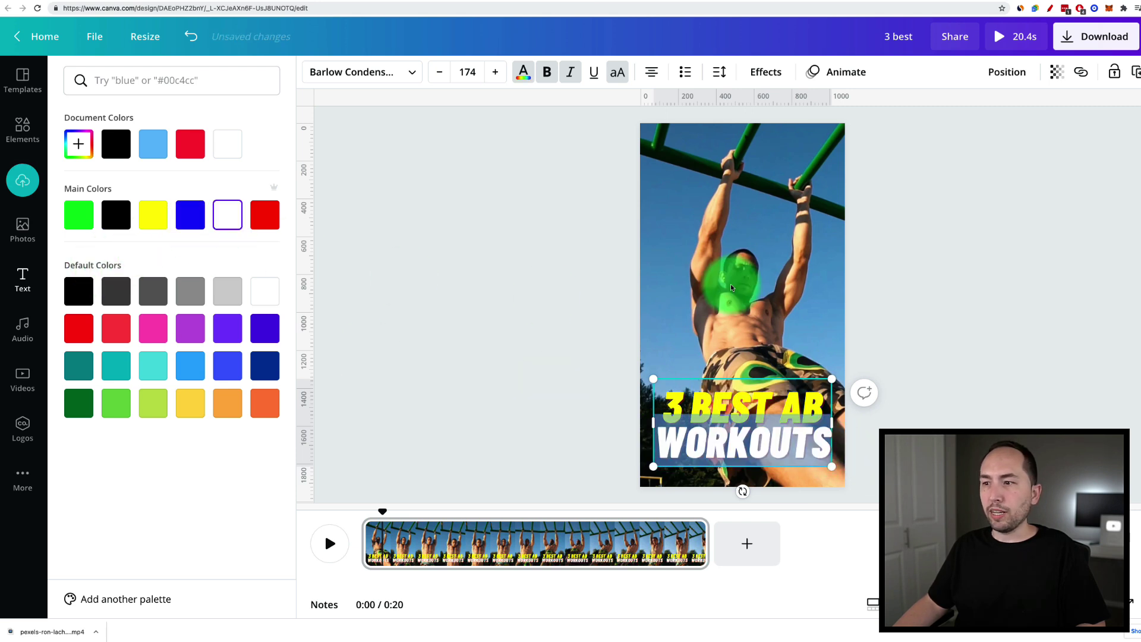
Change the color of the title's shadow effect to black
left_click(705, 75)
left_click(771, 81)
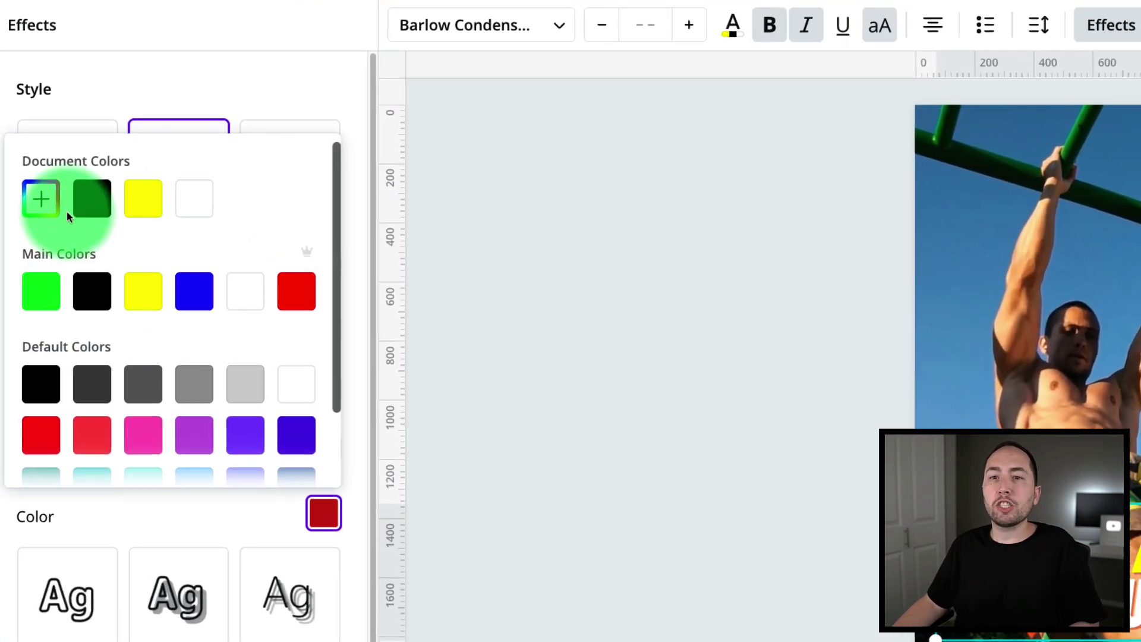
left_click(85, 198)
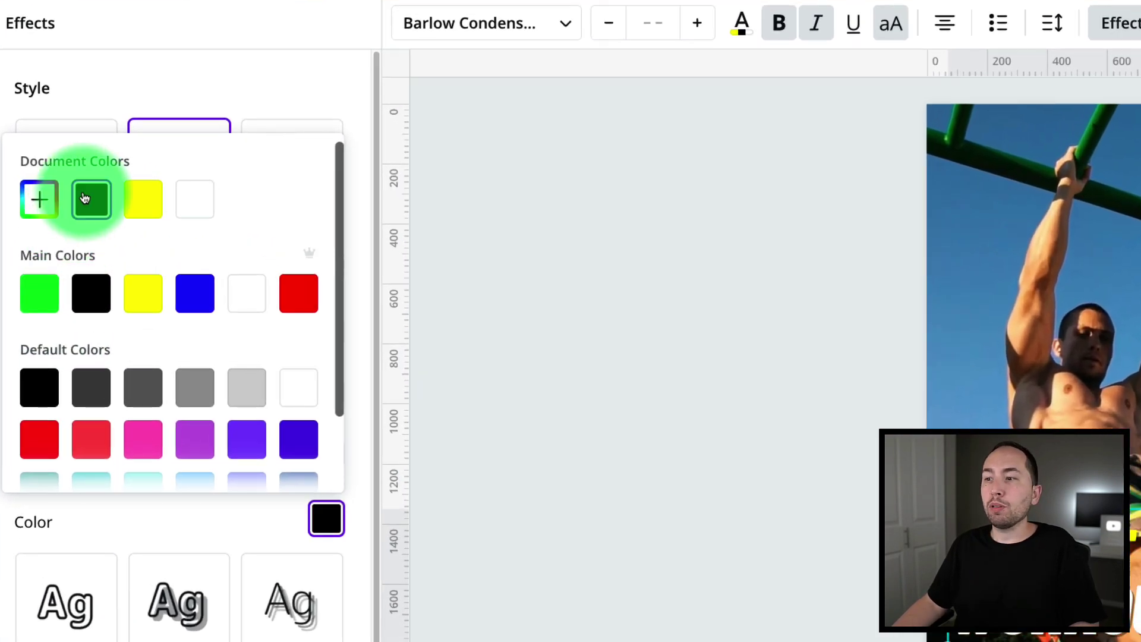
left_click(269, 105)
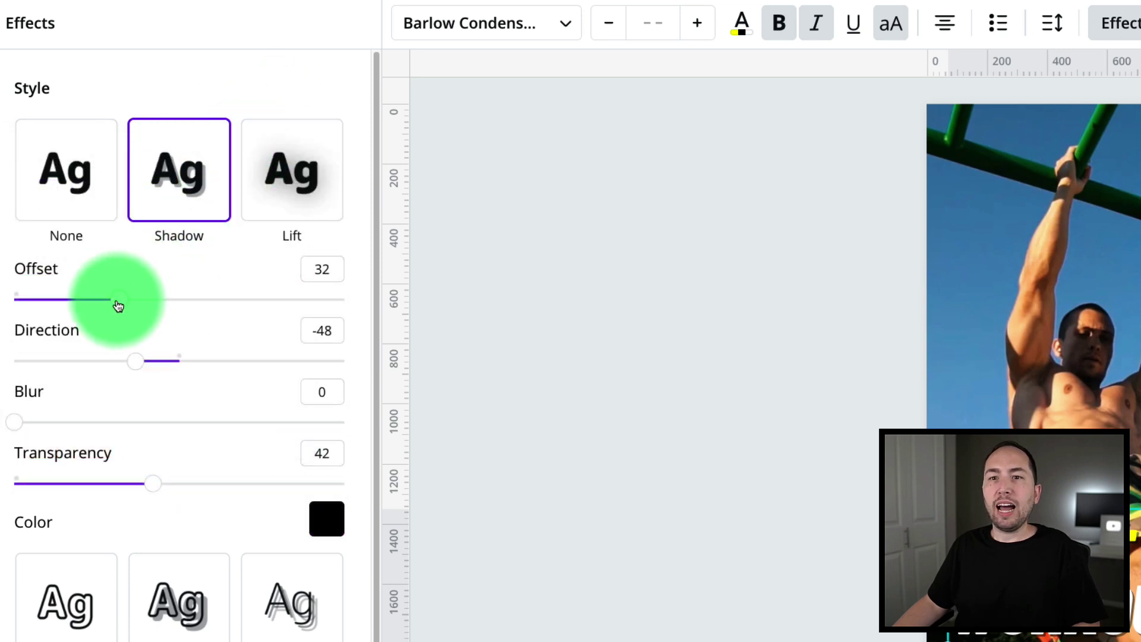
Set the title shadow's offset to 0, direction to -180, blur to 100 and transparency to 100
left_click_drag(118, 304, 14, 299)
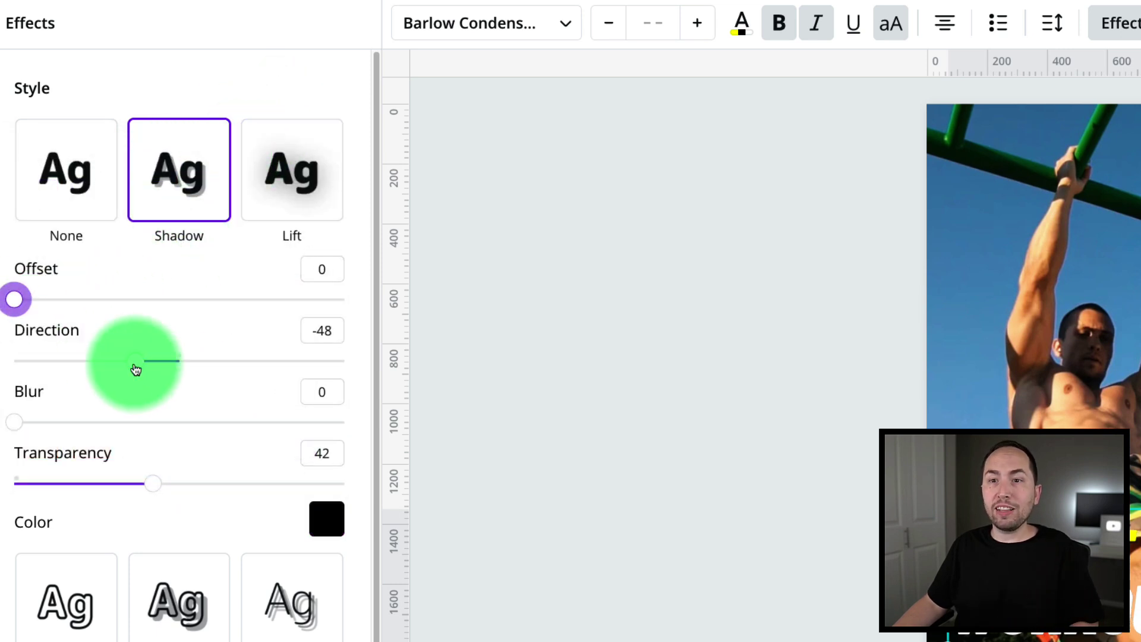
left_click_drag(136, 362, 13, 360)
left_click_drag(67, 423, 545, 426)
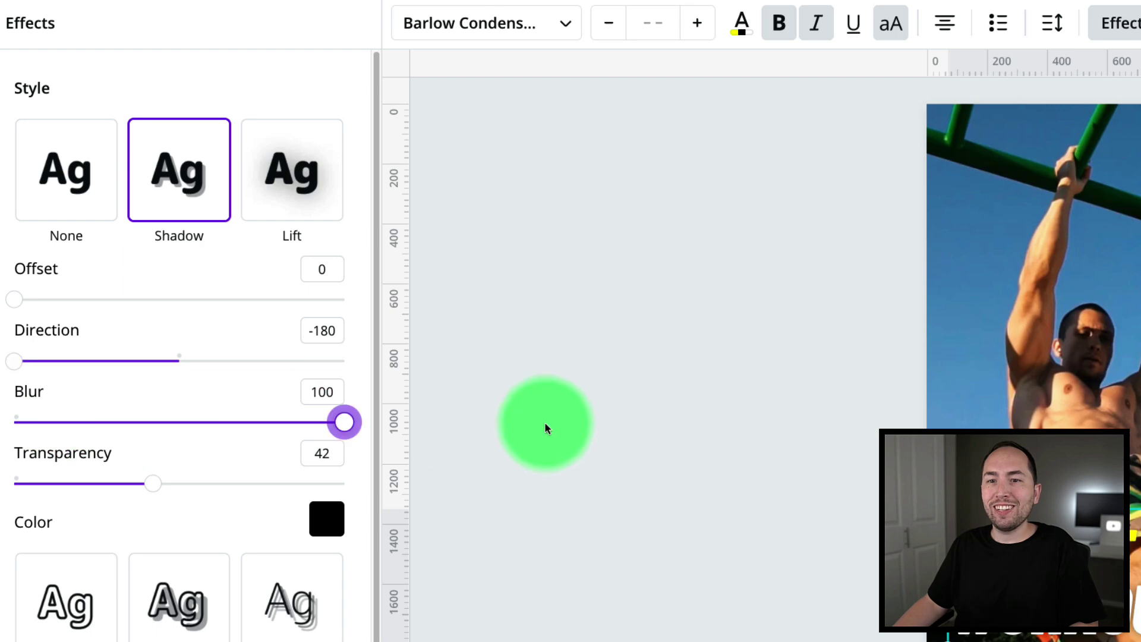
left_click_drag(166, 491, 769, 487)
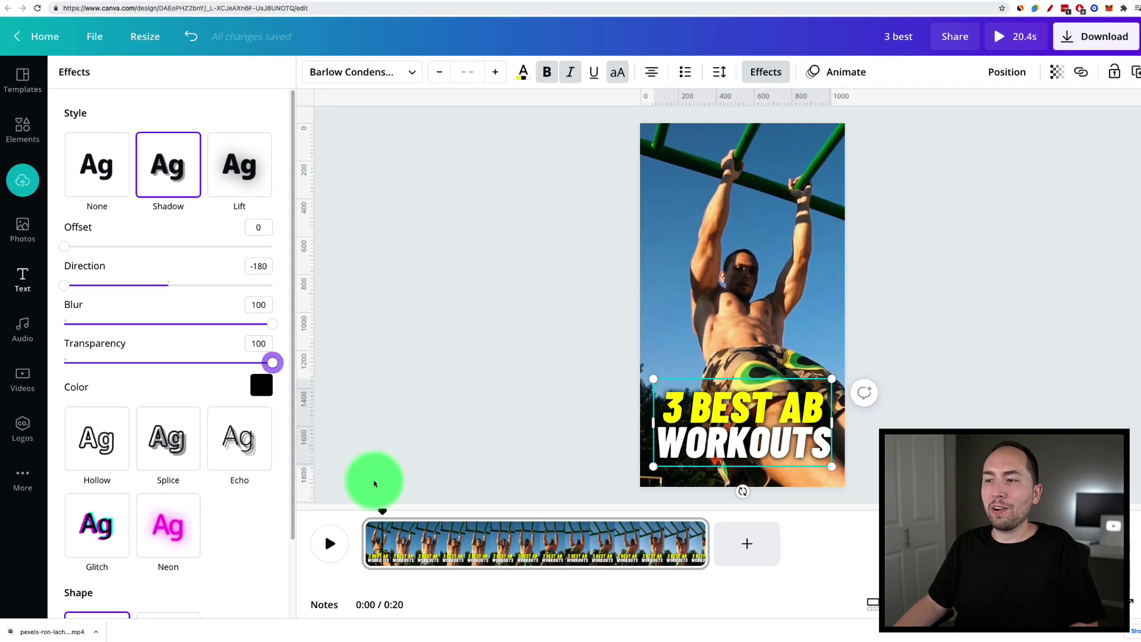
Move the "3 BEST AB WORKOUTS" title to the top of the page, centered horizontally
left_click(442, 359)
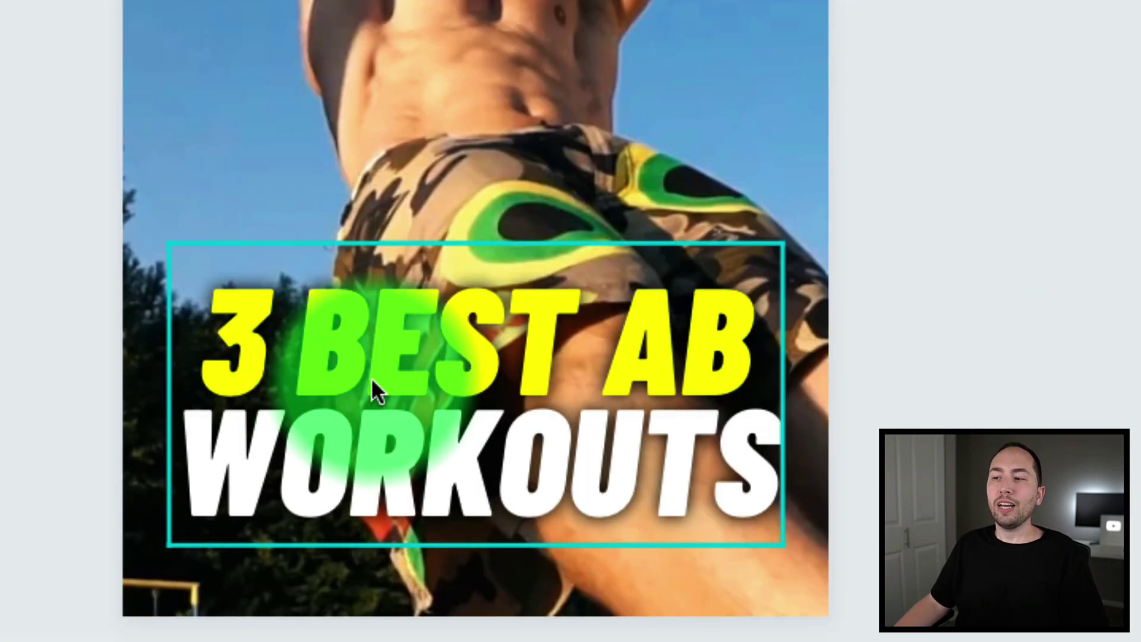
left_click_drag(711, 412, 758, 160)
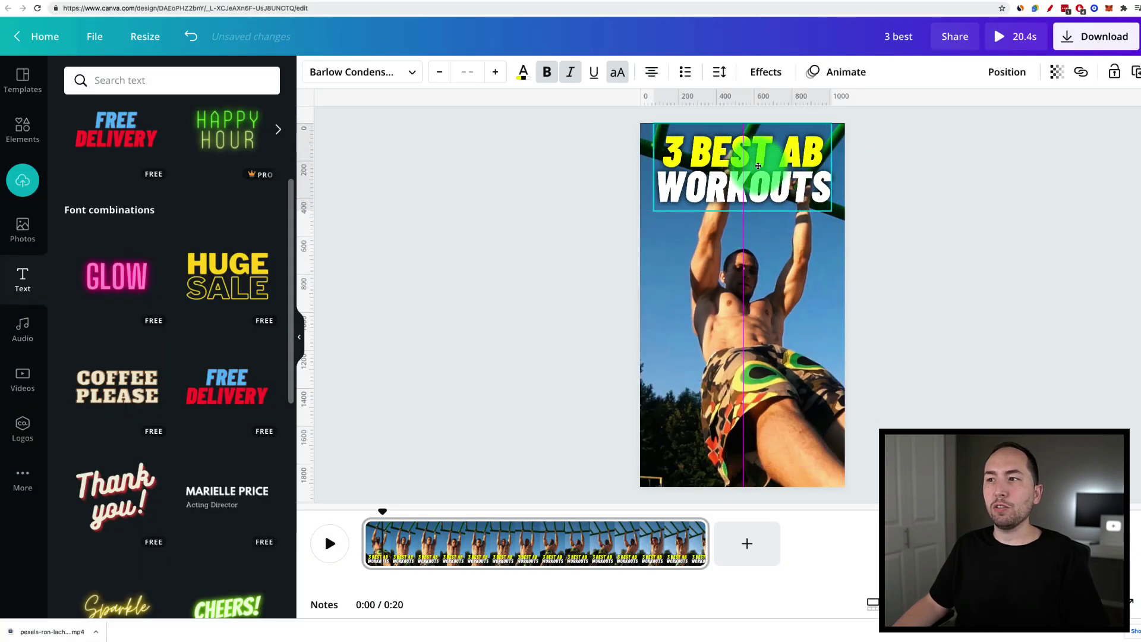
left_click(1010, 166)
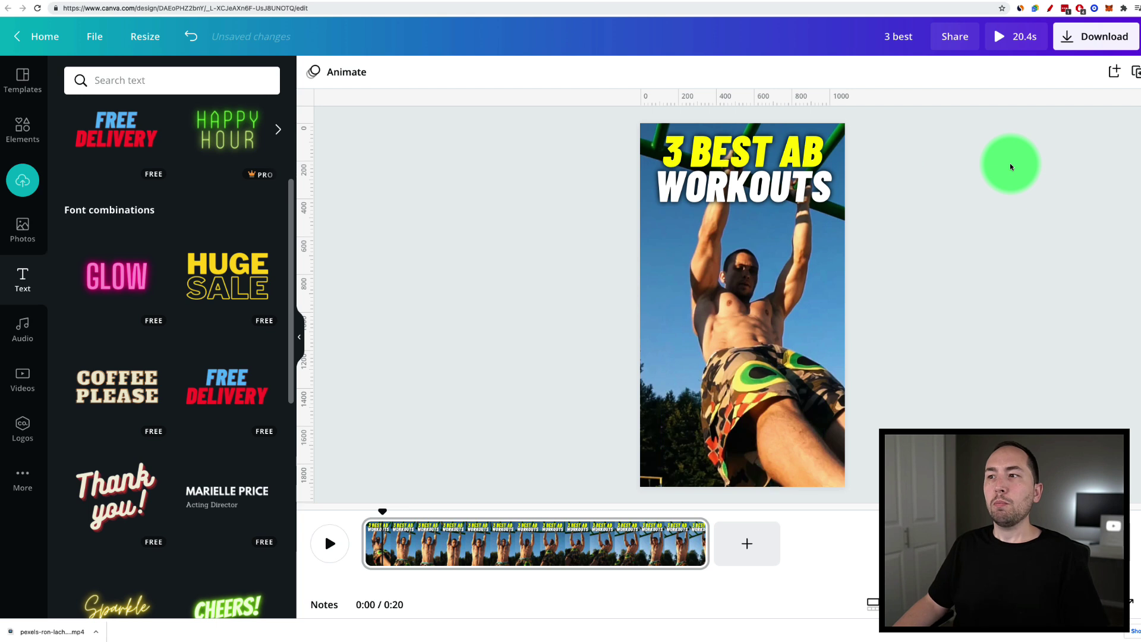
Try a default heading enlarged to about size 111 across the man's torso, and delete it
scroll(148, 242, "up", 4)
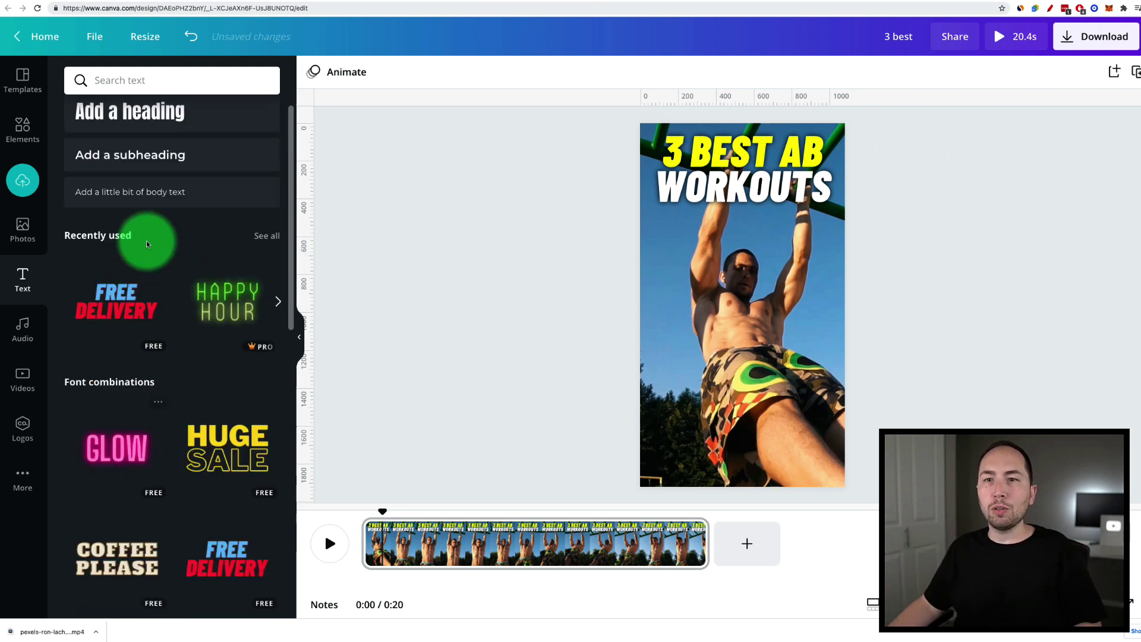
left_click(153, 170)
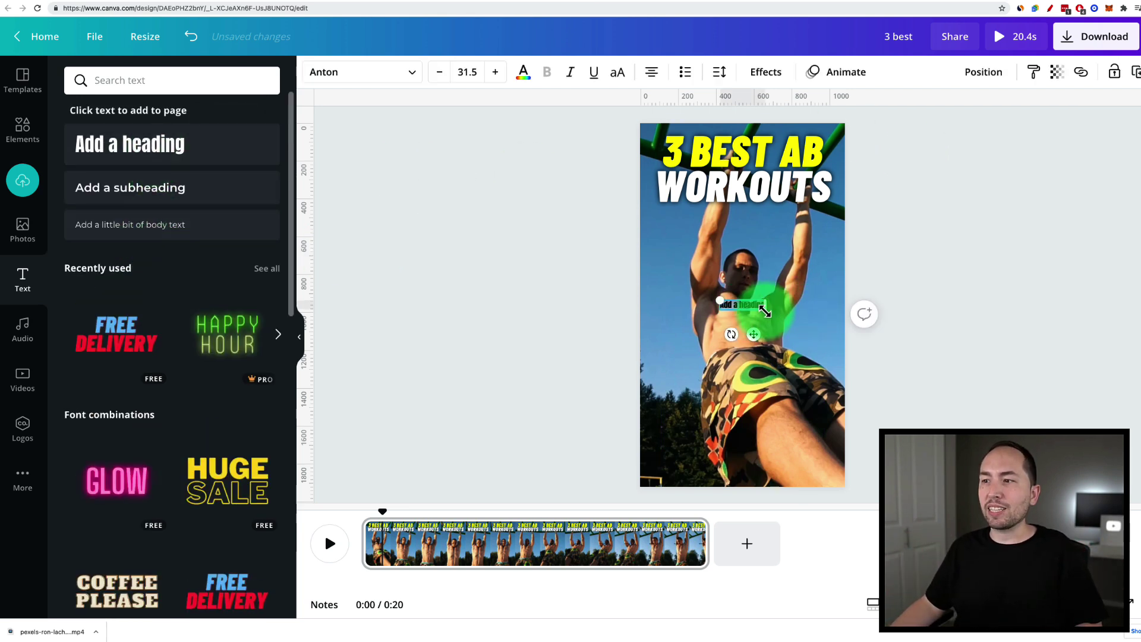
left_click_drag(765, 312, 879, 335)
left_click(1001, 255)
left_click_drag(820, 301, 745, 313)
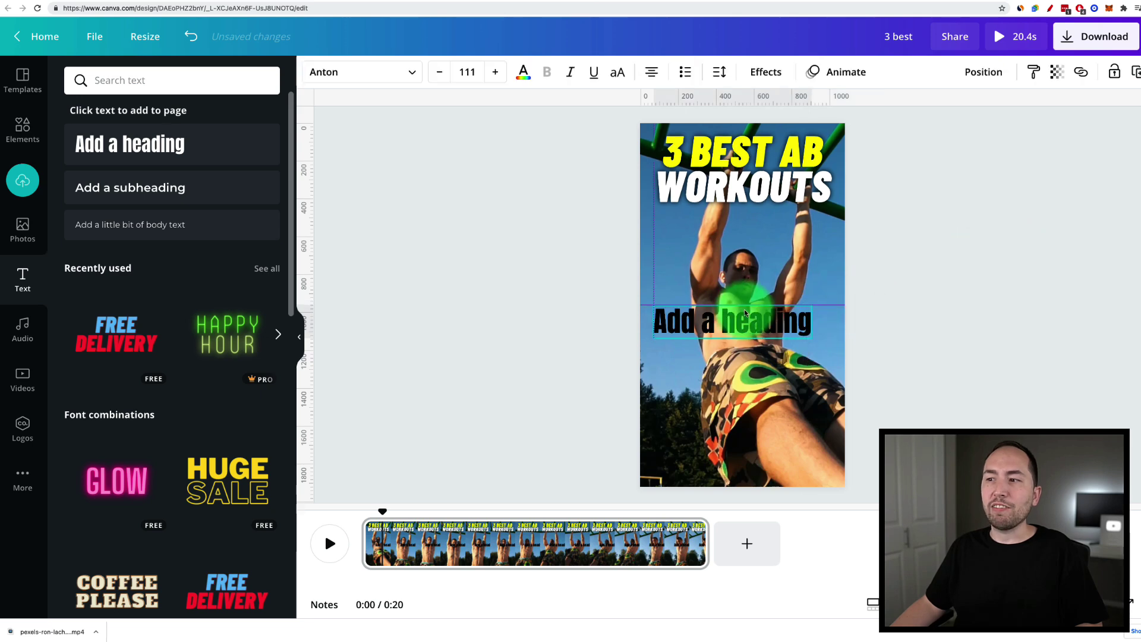
key("Delete")
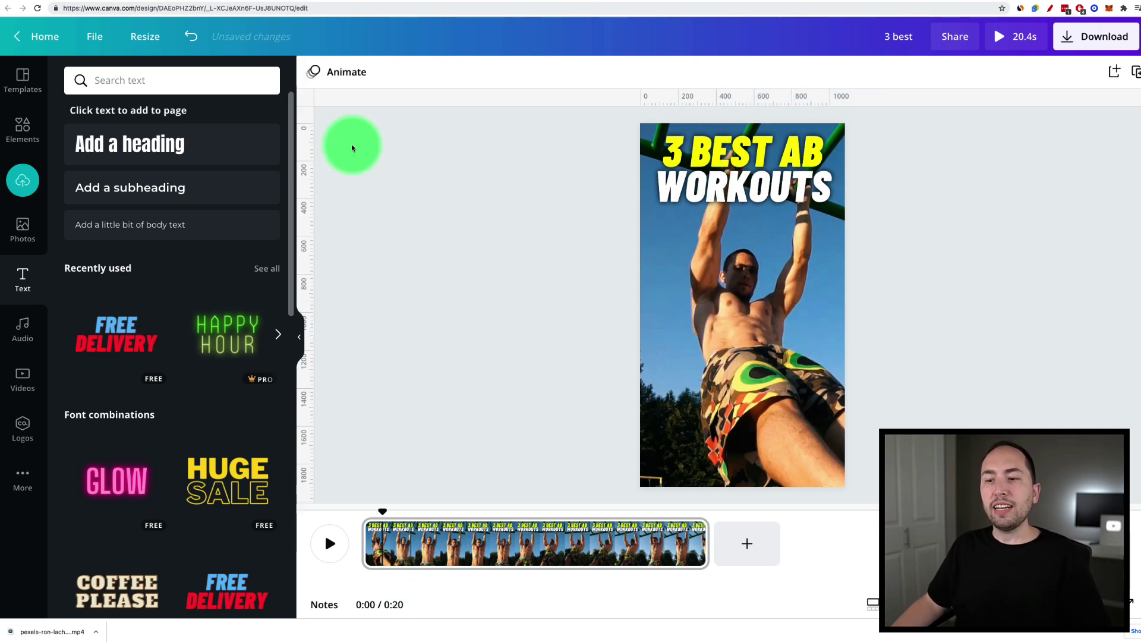
Trim the background clip of the hanging man to 3.0 seconds
left_click(808, 284)
left_click(348, 70)
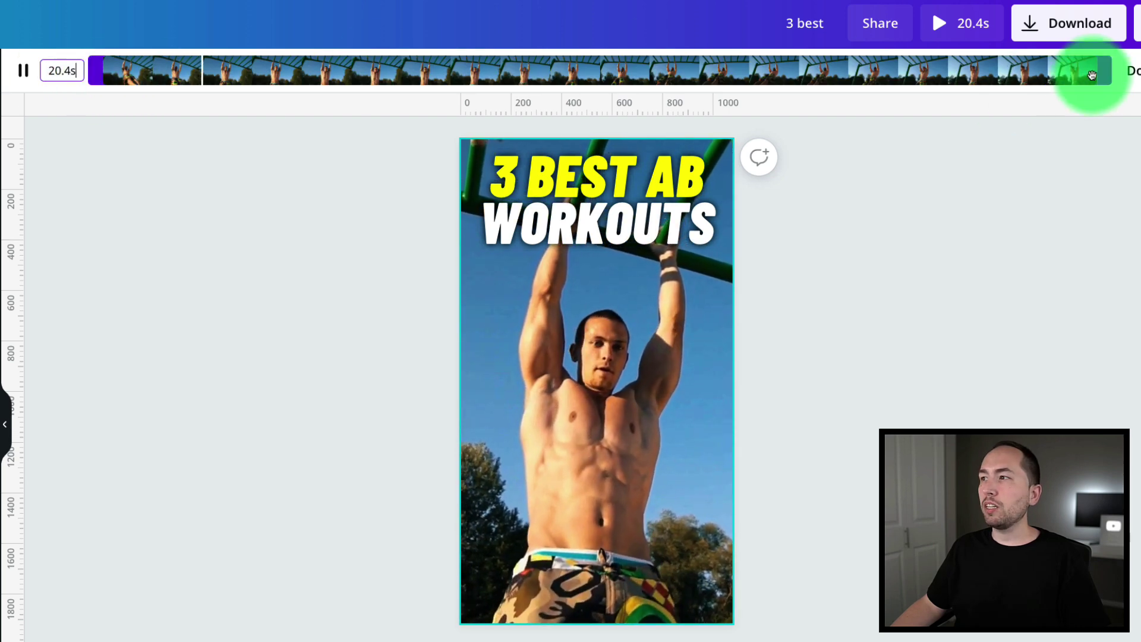
mouse_move(1092, 75)
left_mouse_down()
mouse_move(364, 89)
mouse_move(1105, 71)
left_mouse_up()
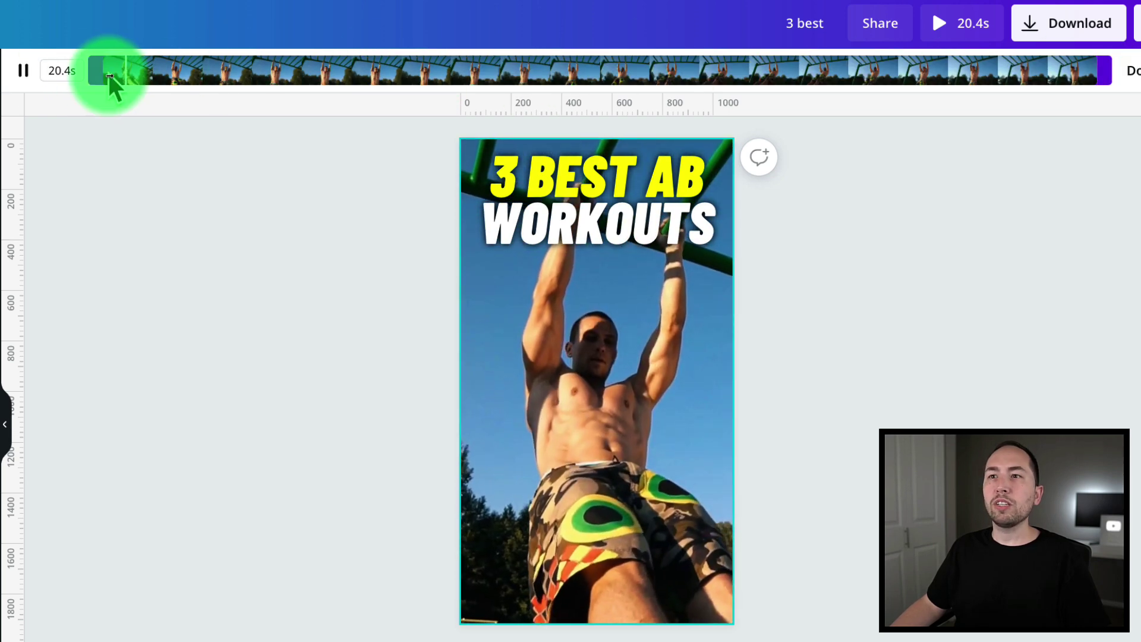
left_click(65, 71)
type("3")
key("Return")
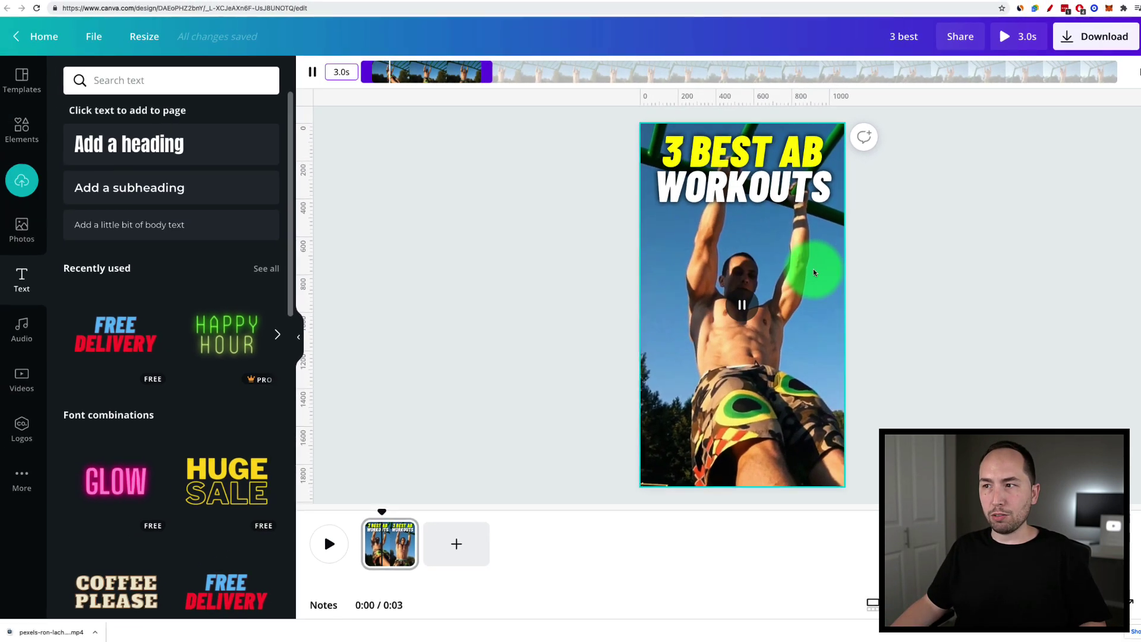
left_click(949, 236)
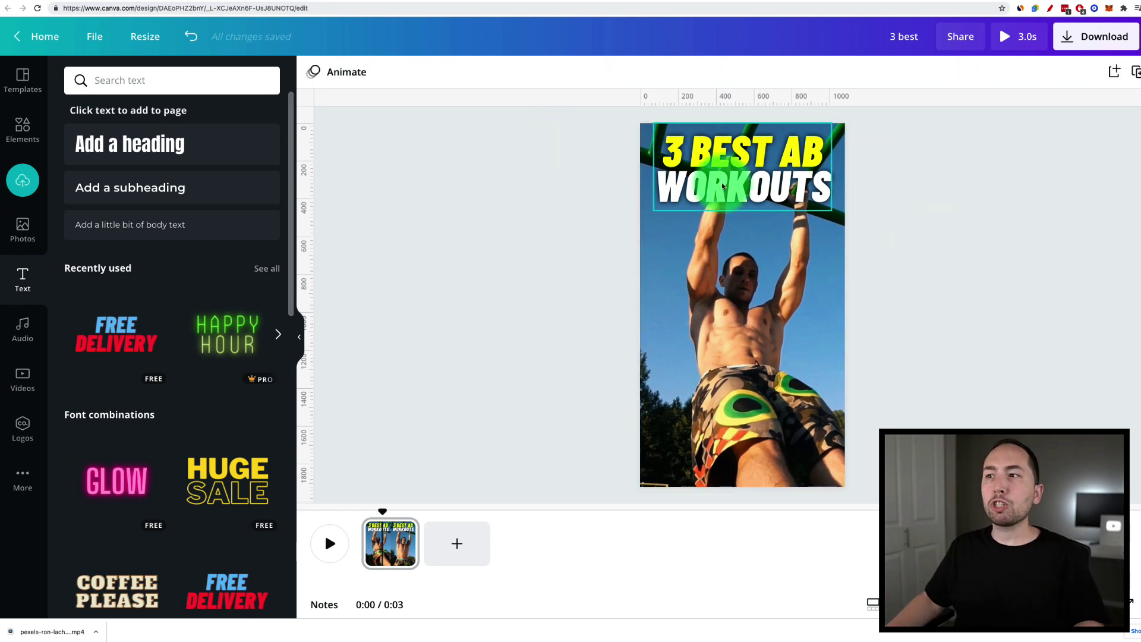
Preview text animations on the "3 BEST AB WORKOUTS" title and apply the Ascend animation
left_click(722, 186)
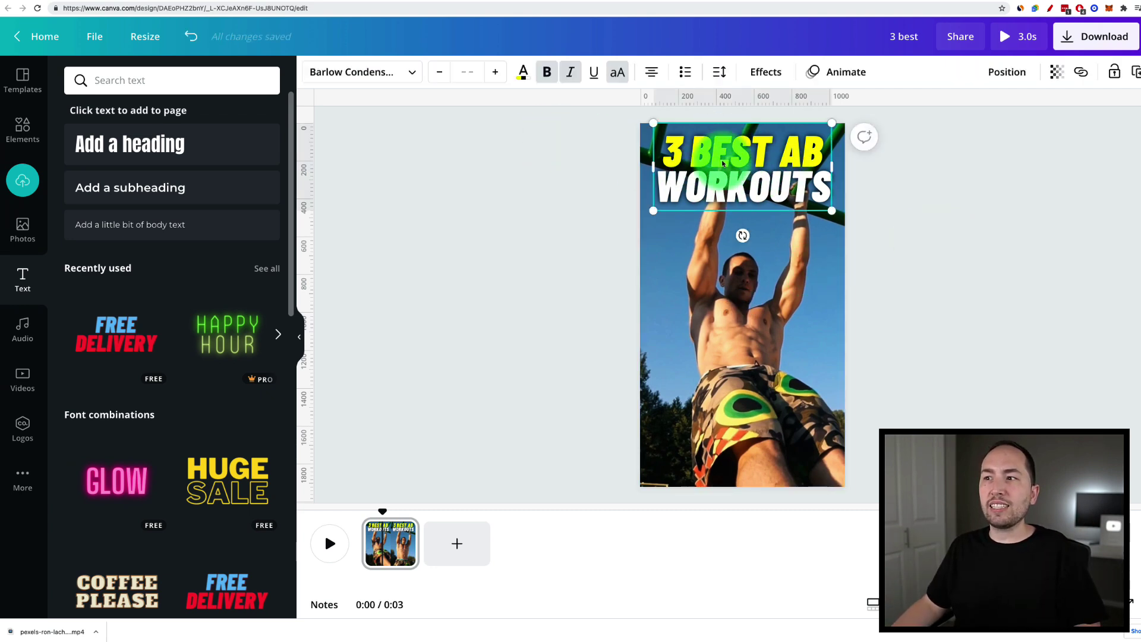
left_click(832, 86)
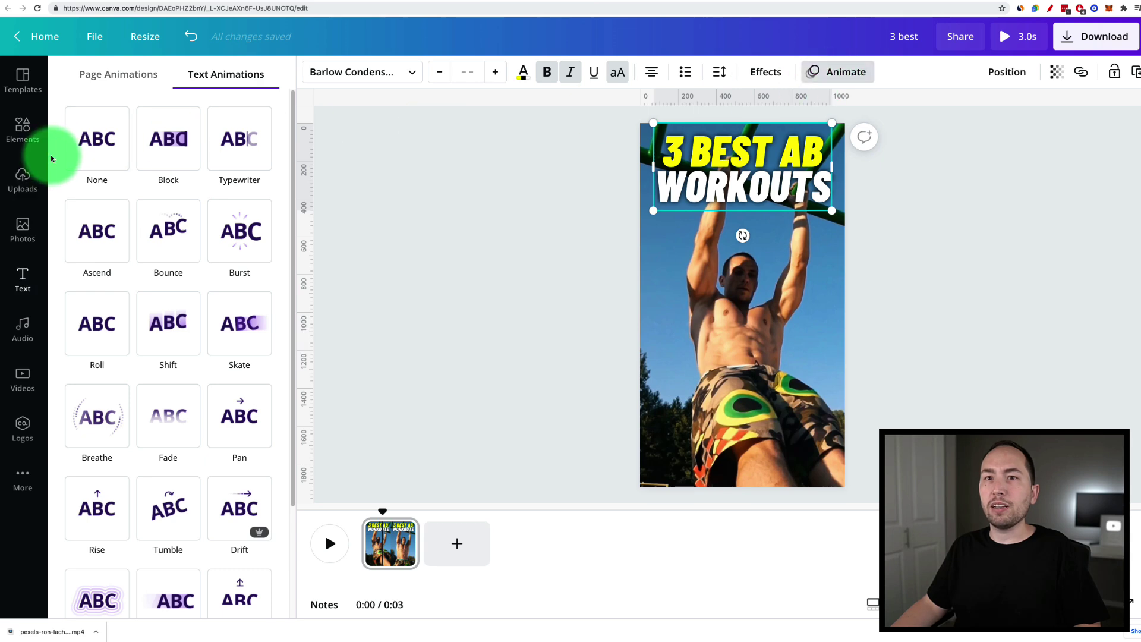
left_click(165, 149)
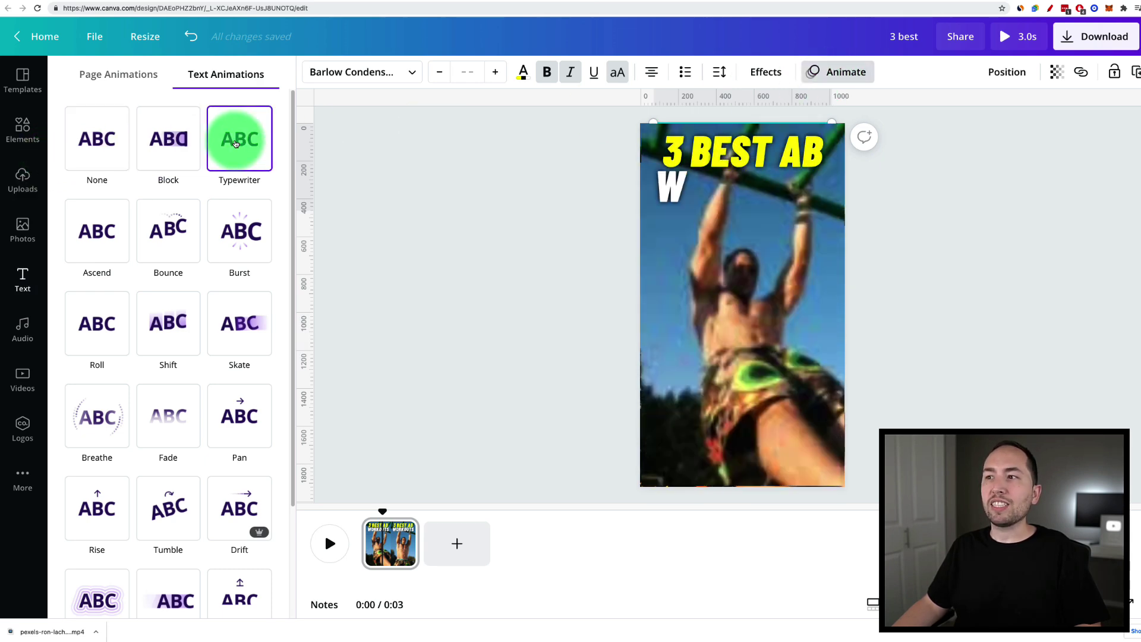
left_click(109, 241)
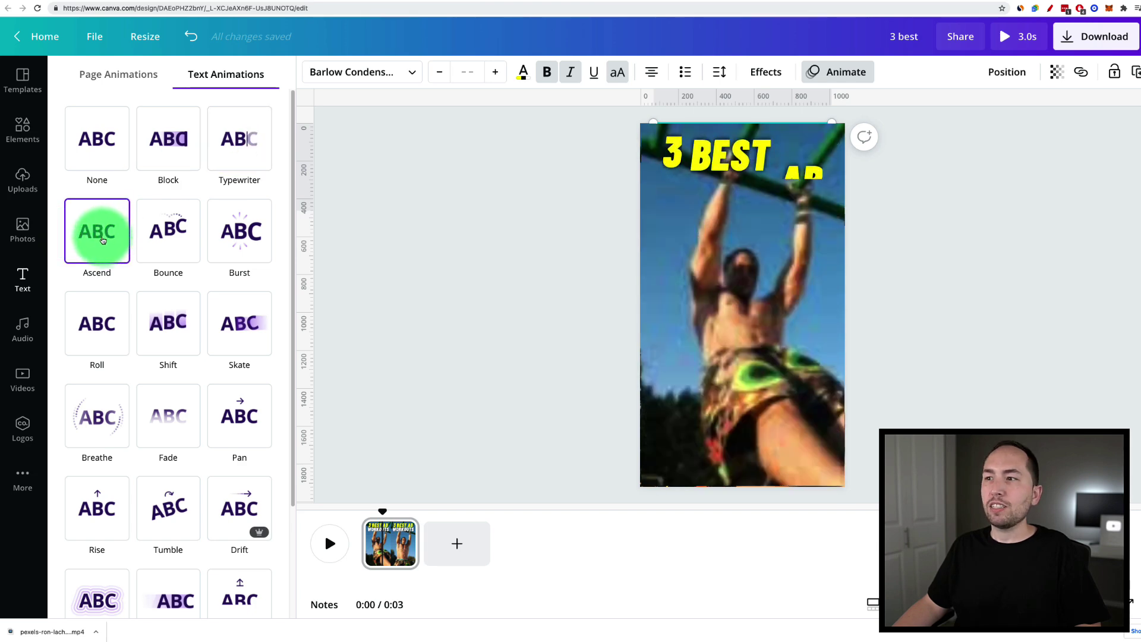
left_click(512, 228)
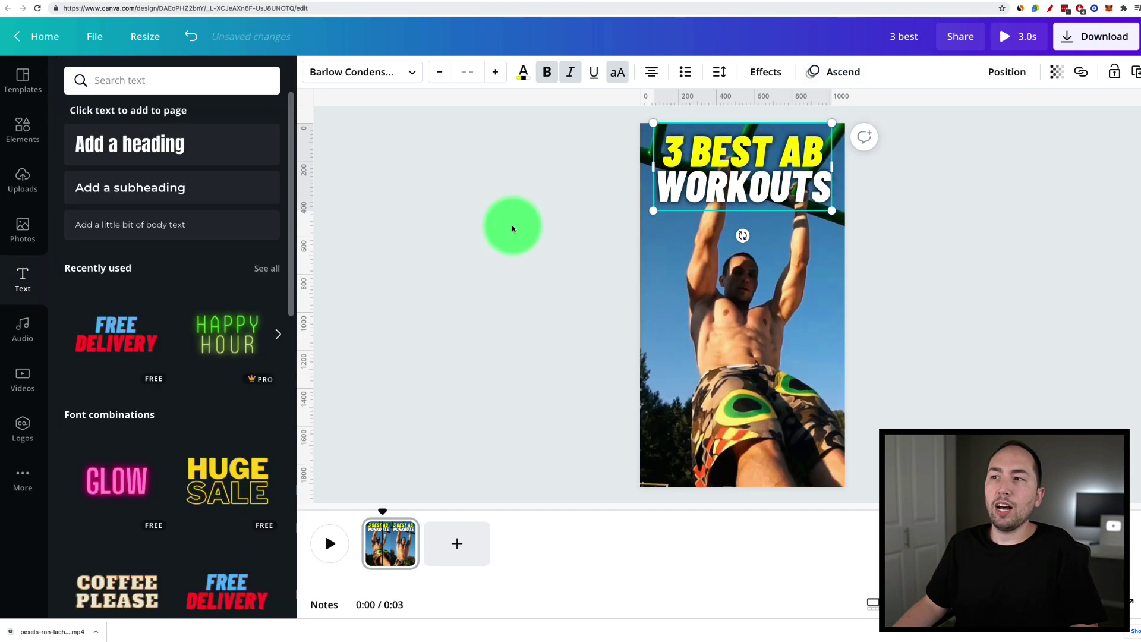
Play the full preview of the 3-second video to check the title animation, and close it
left_click(1020, 38)
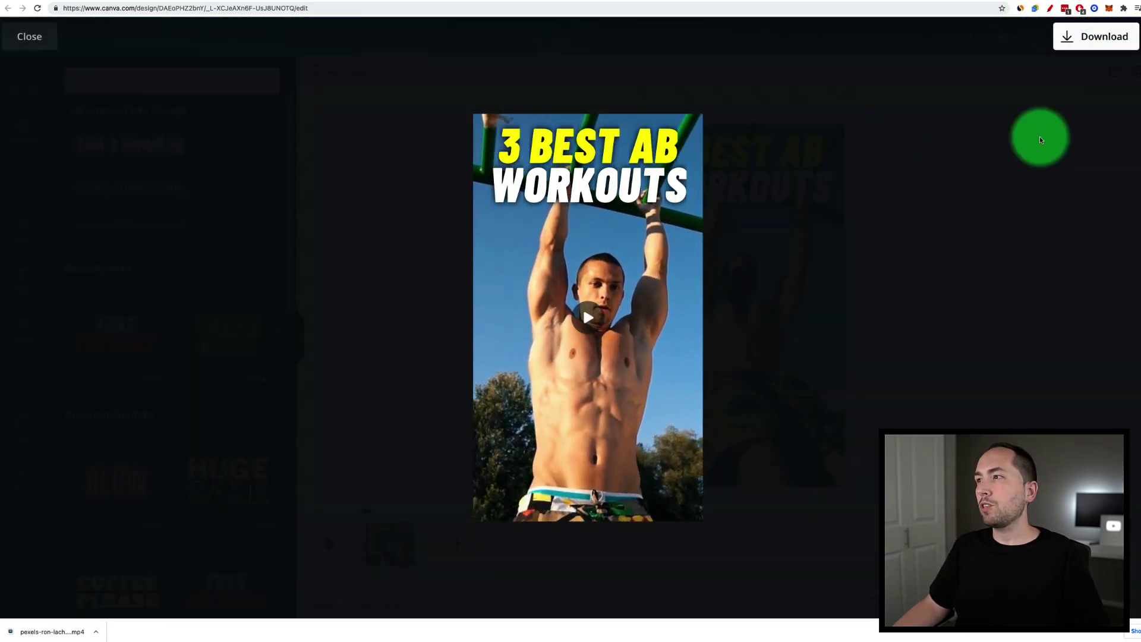
key("Escape")
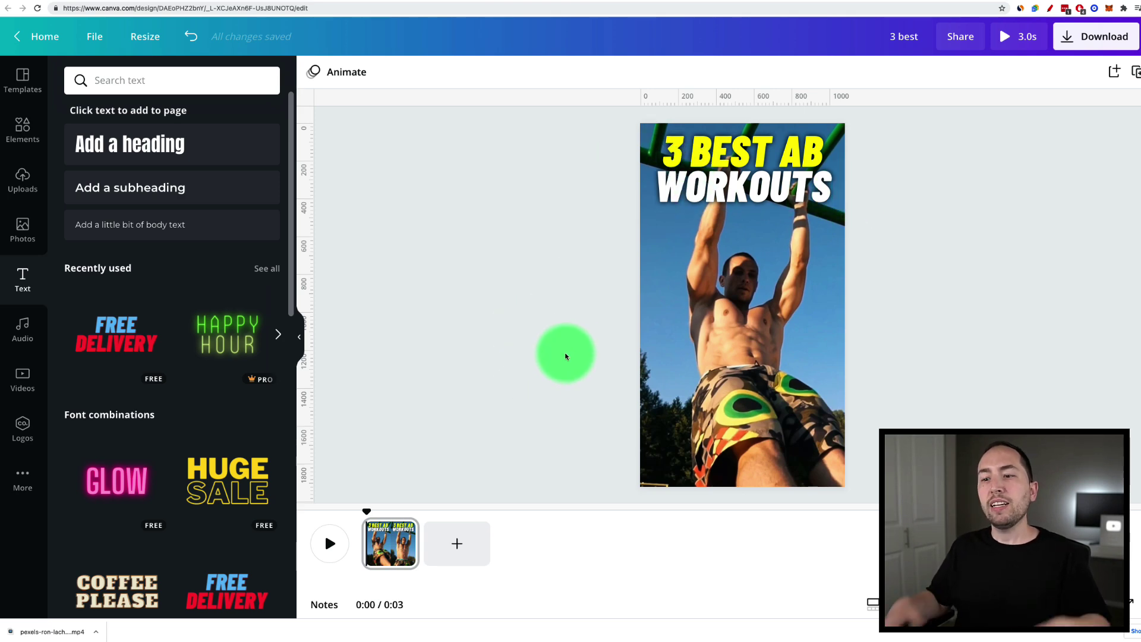
Duplicate the "3 BEST AB WORKOUTS" page and retype the copy's title as "WORKOUT #1"
right_click(404, 546)
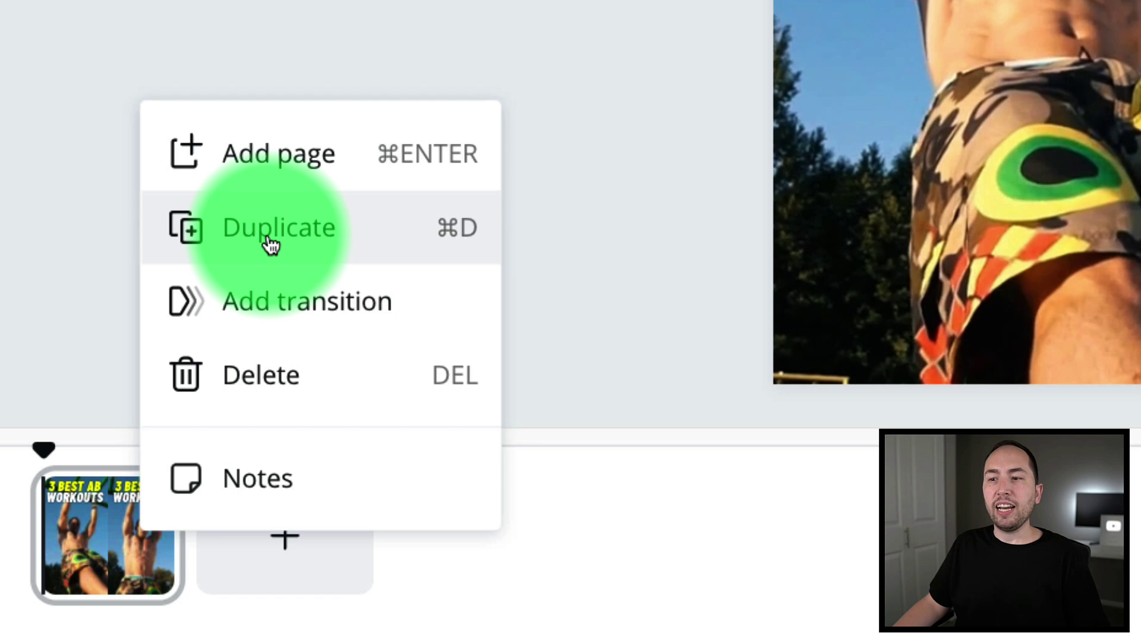
left_click(441, 412)
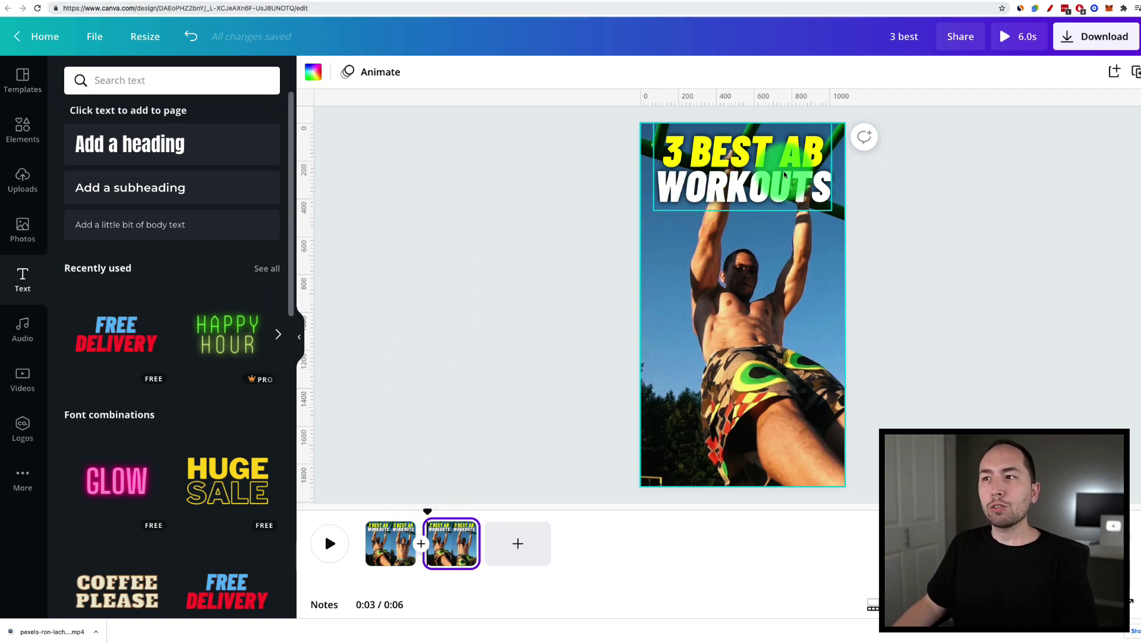
double_click(755, 176)
type("WORKOUT #1")
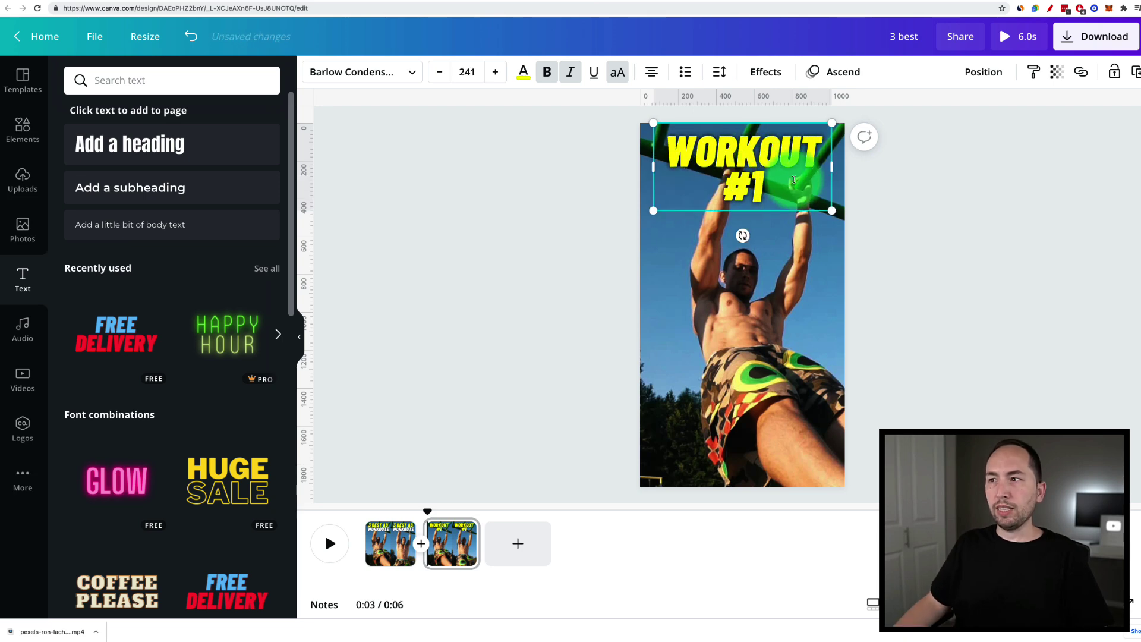
Shrink the "WORKOUT #1" title to fit one line and rewrite it as "EXERCISE #1" with "BICYCLE CRUNCH" beneath
left_click(473, 73)
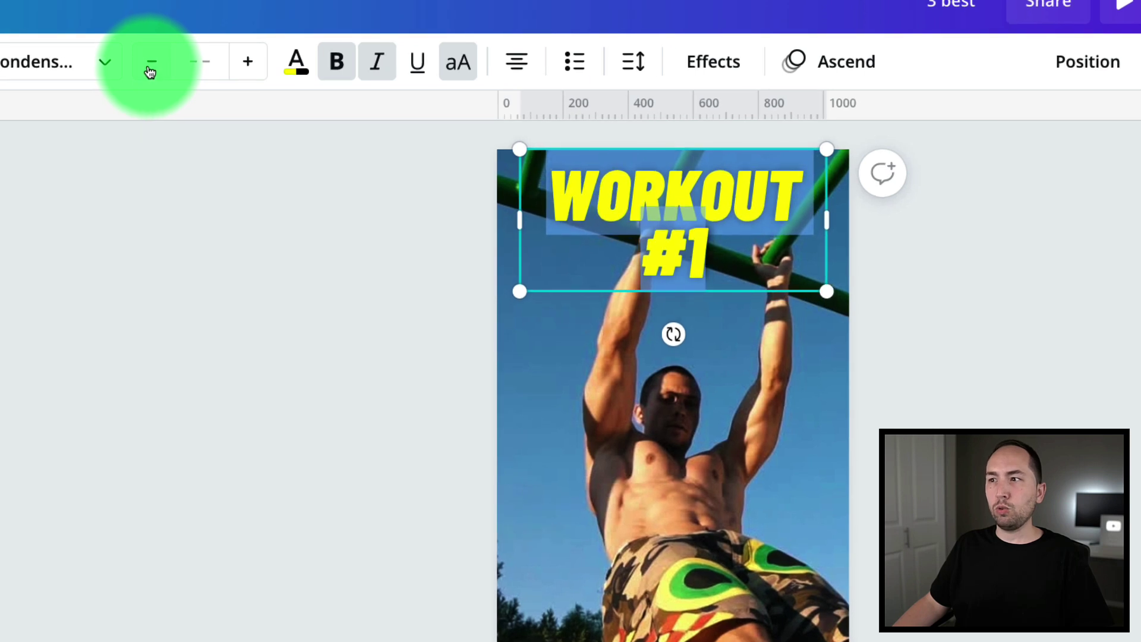
left_click(150, 71)
left_click(150, 71)
left_click(149, 71)
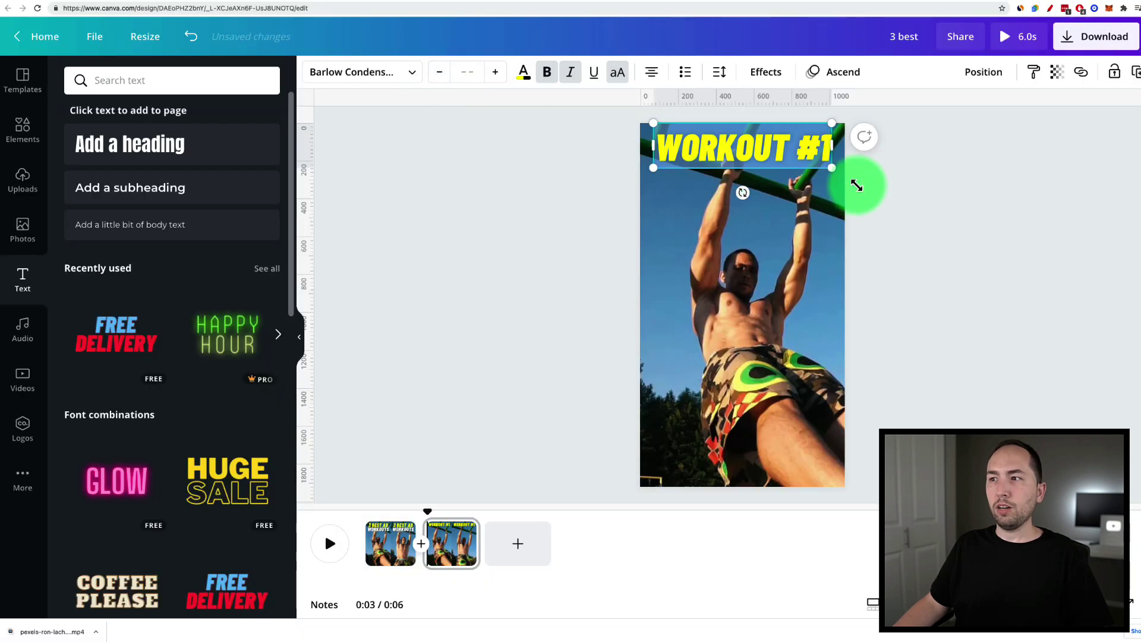
left_click(725, 145)
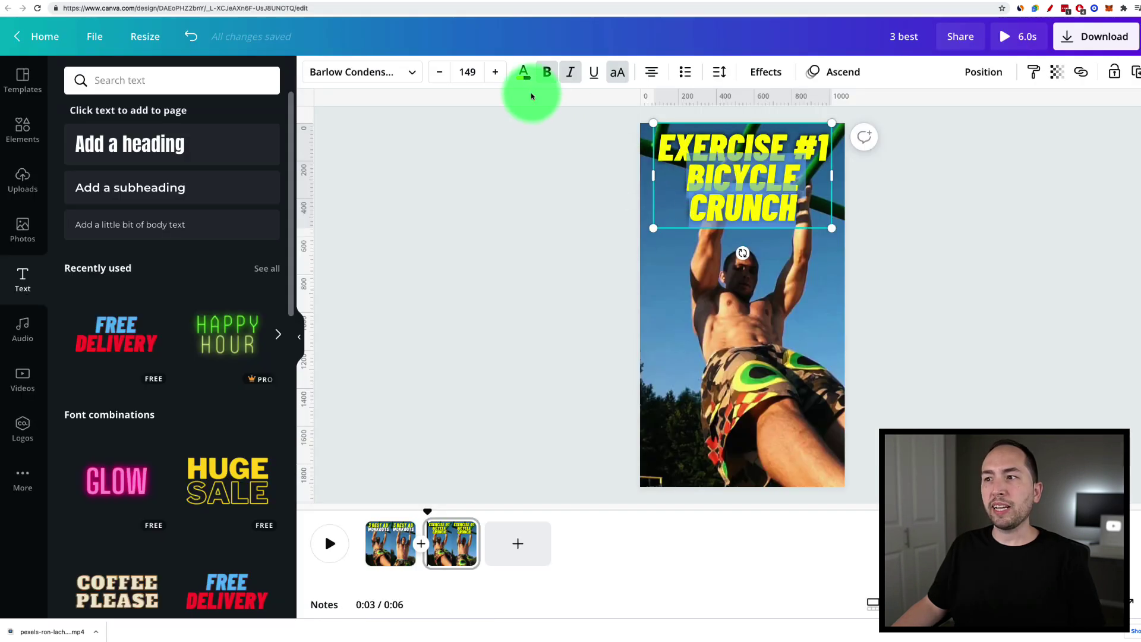
Set the "BICYCLE CRUNCH" text to font size 105 and colour it white
left_click(467, 71)
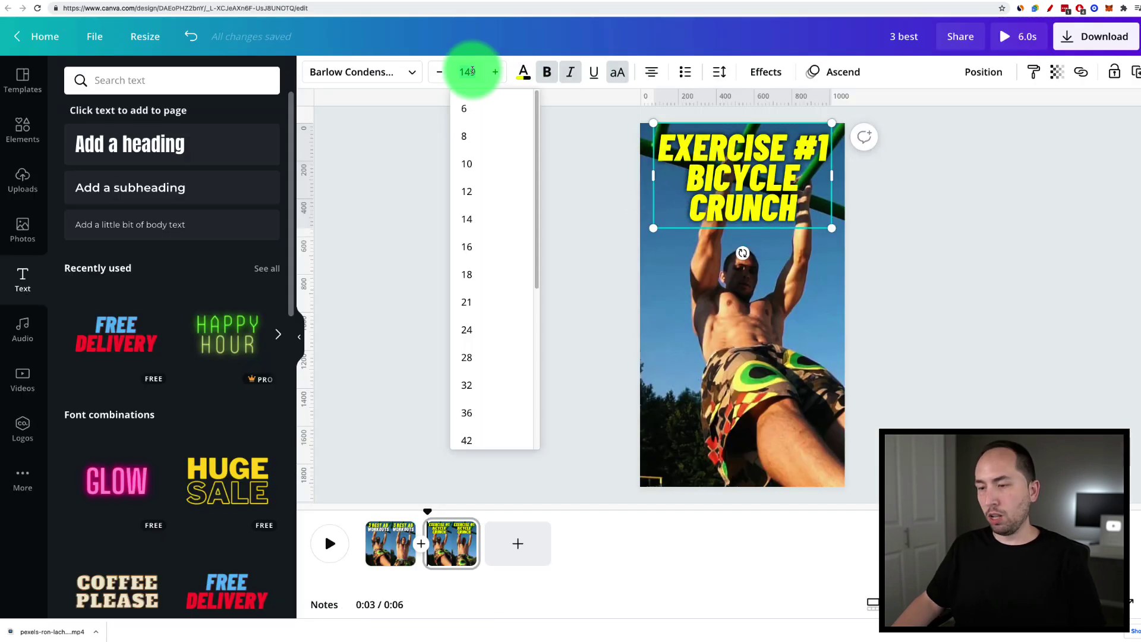
type("70")
key("Return")
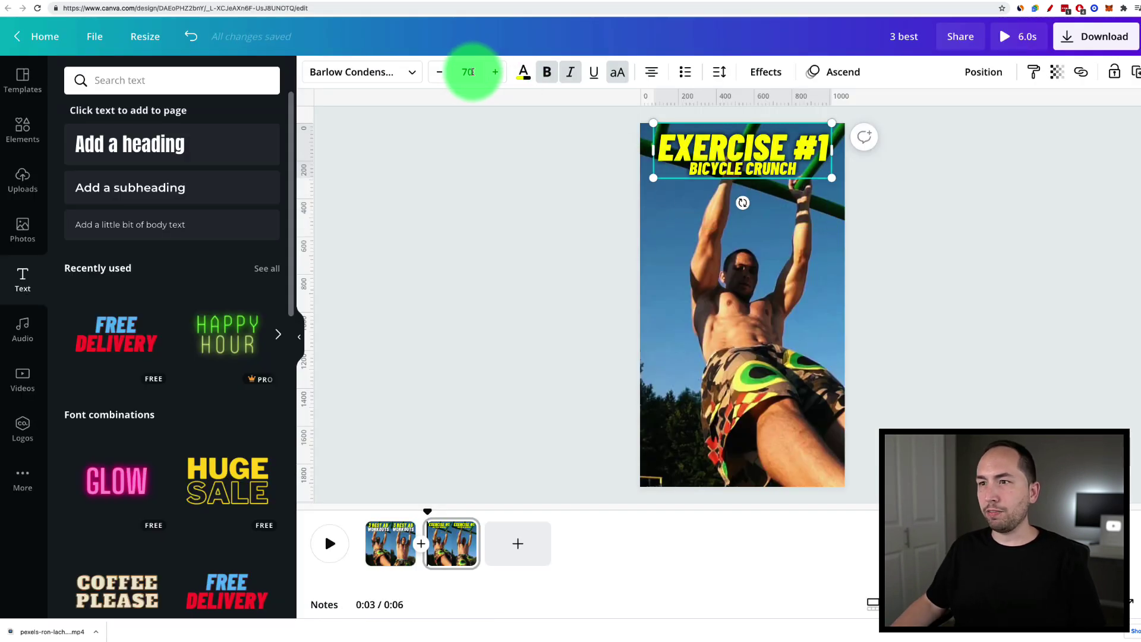
left_click(471, 71)
type("95")
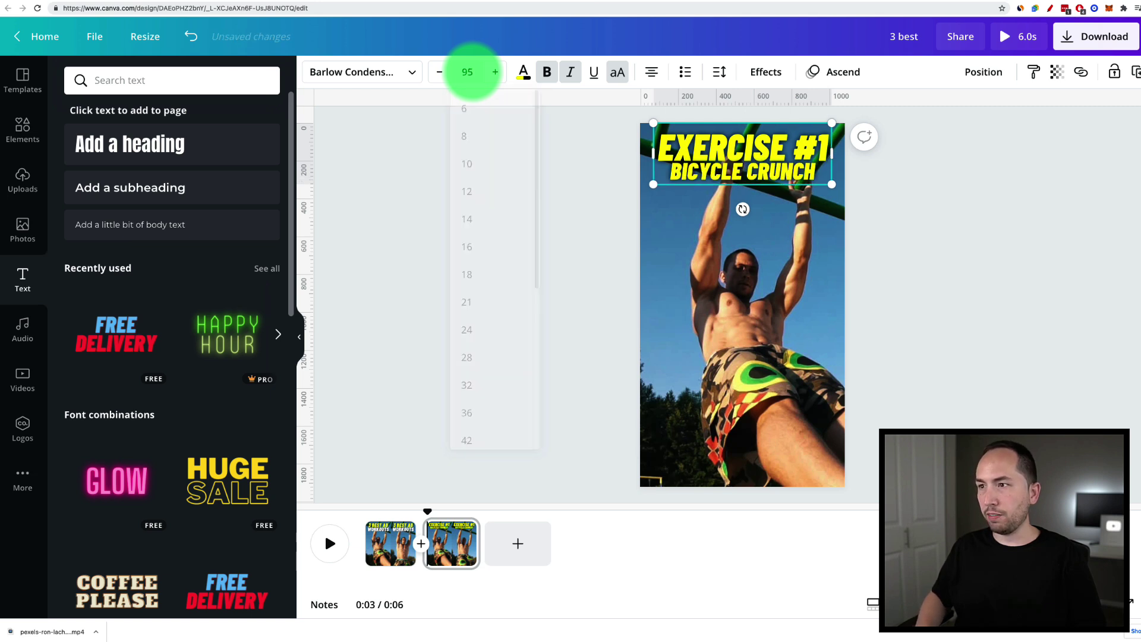
type("105")
key("Return")
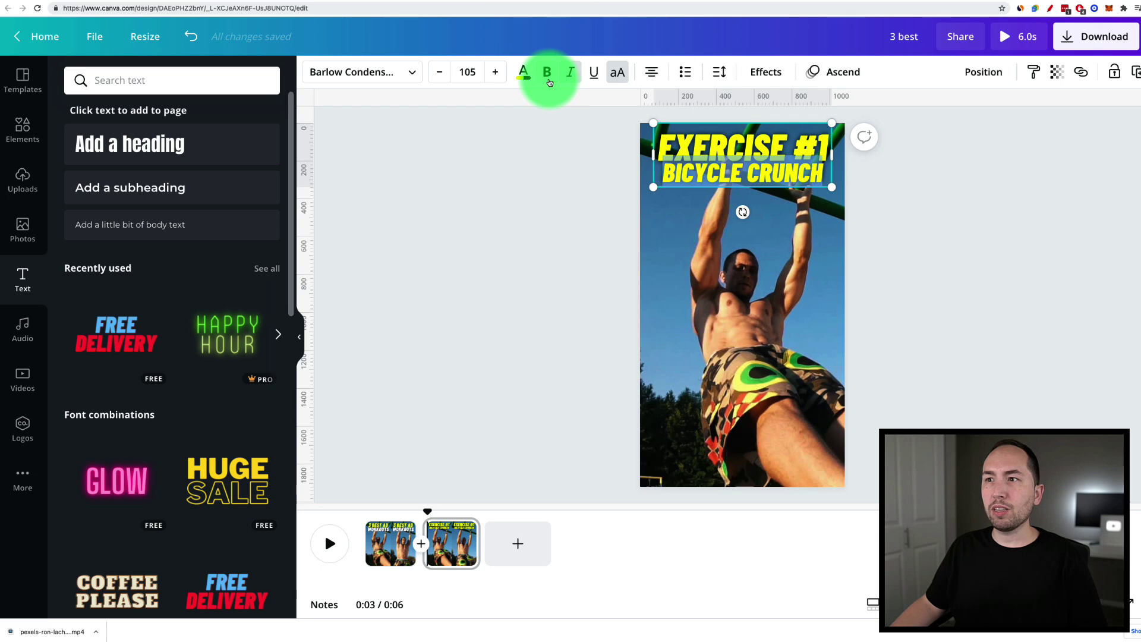
left_click(523, 72)
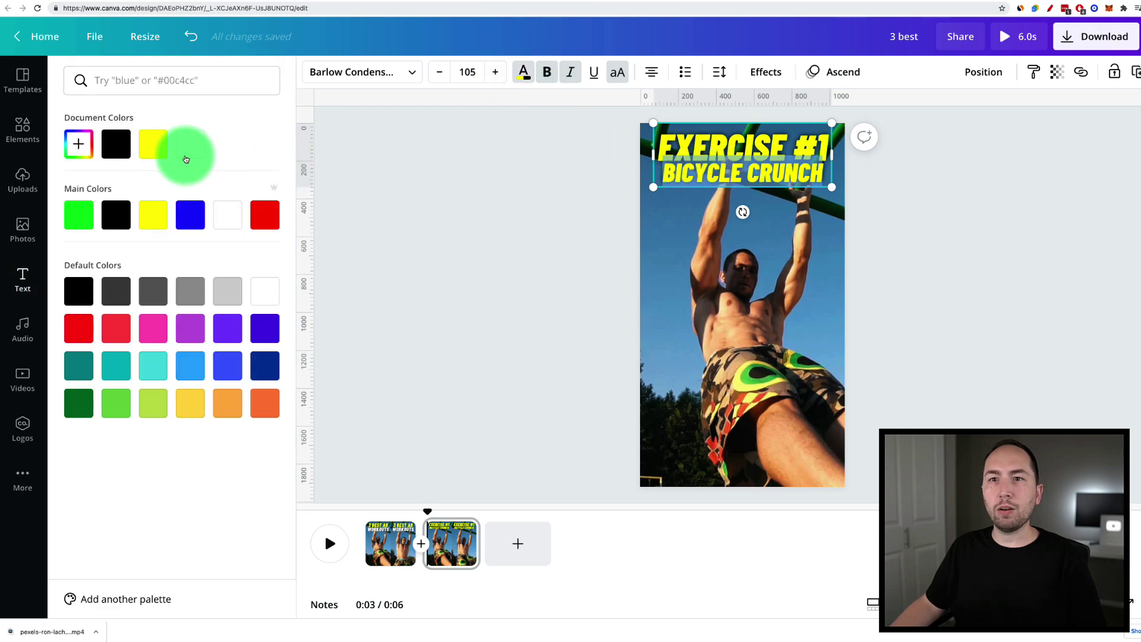
key("Escape")
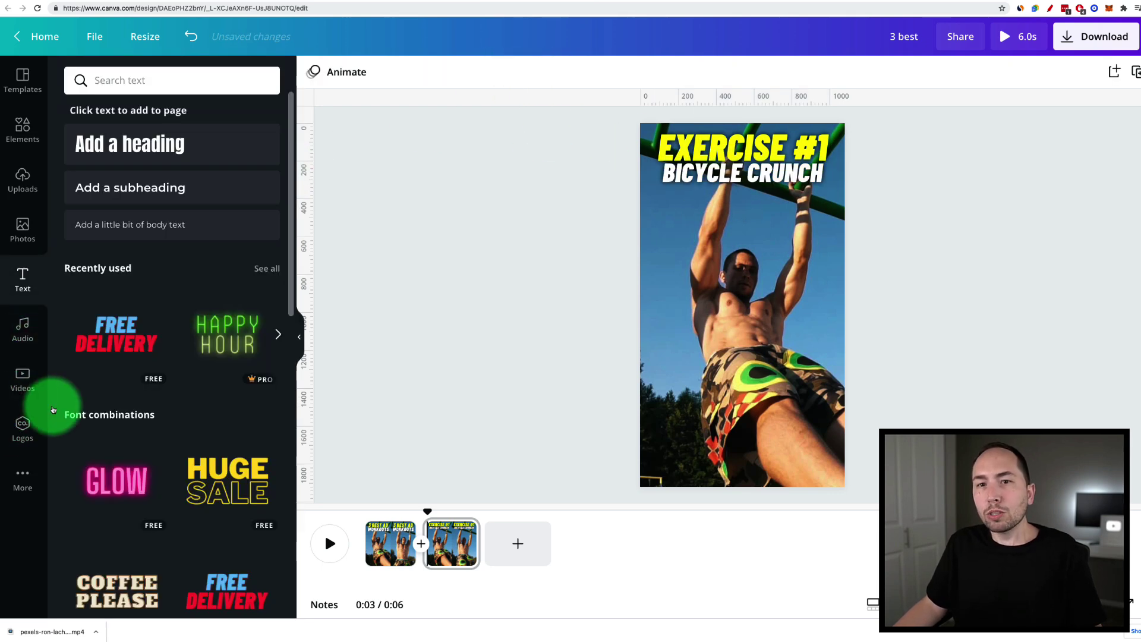
Search the stock videos for "Bicycle Crunch"
left_click(30, 386)
left_click(153, 75)
type("Bicycle Crunch")
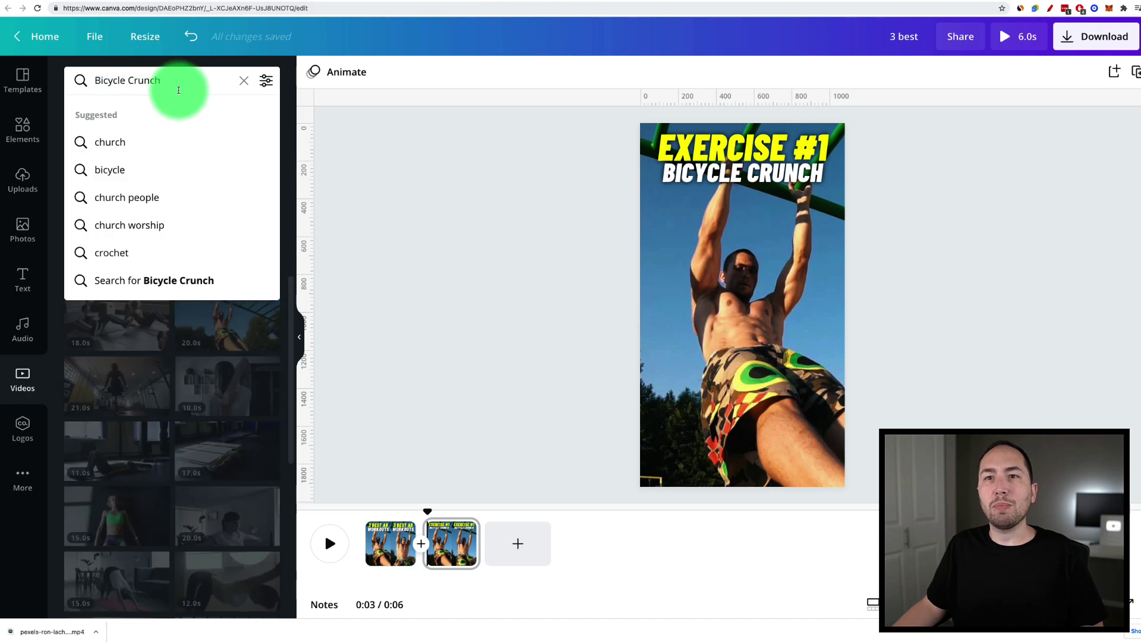
key("Return")
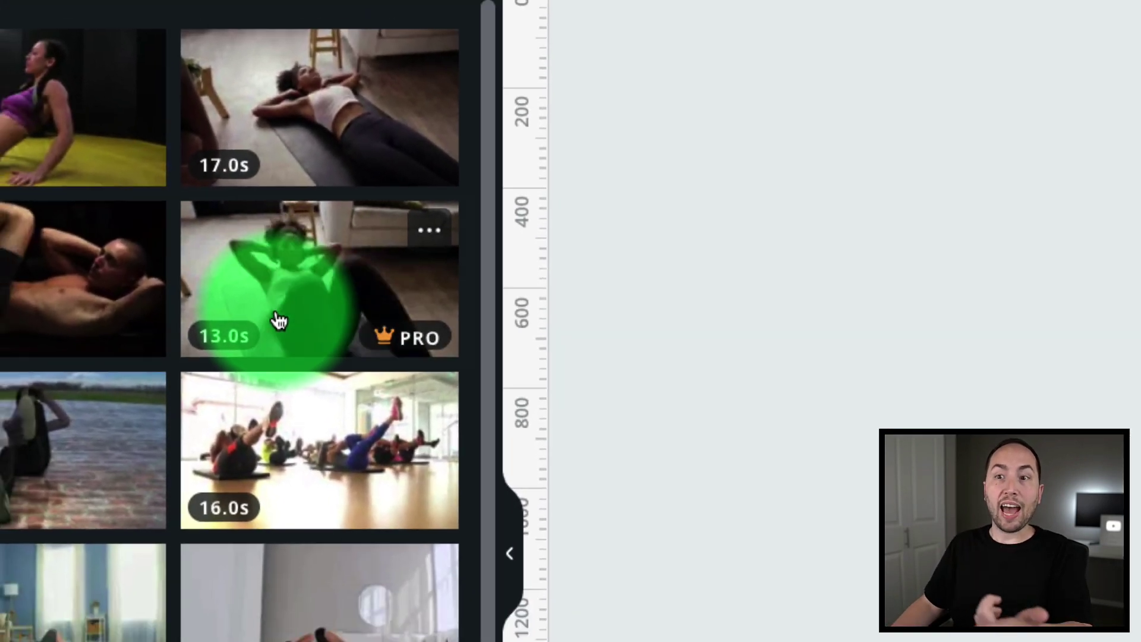
Try the 13-second clip of a woman doing crunches as the page background, recropped to show her face and torso
left_click_drag(279, 320, 654, 307)
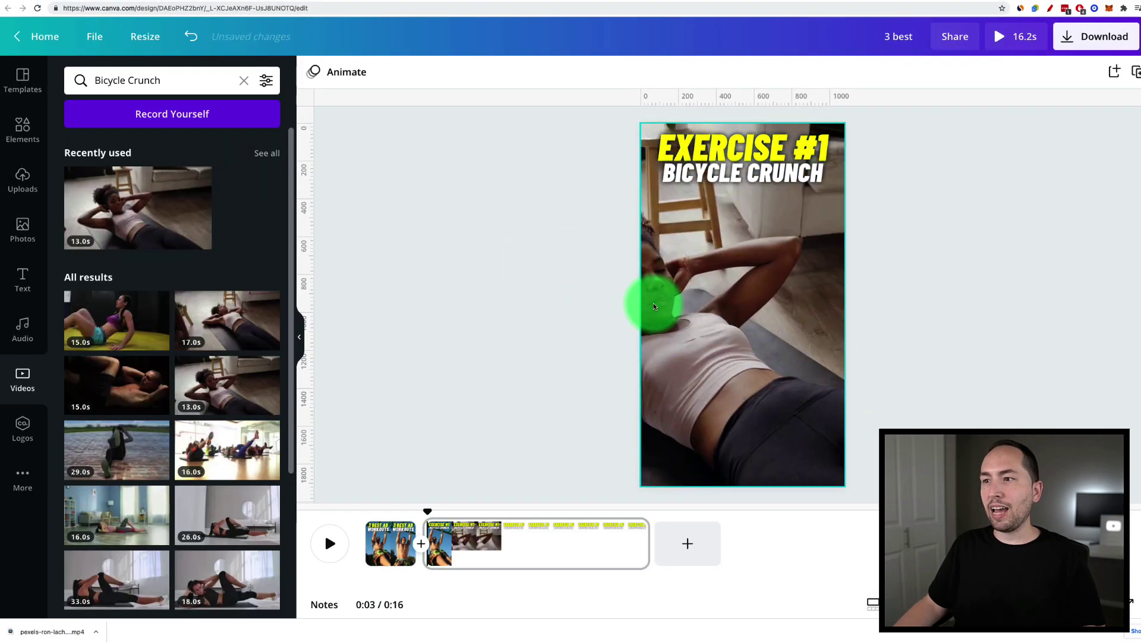
double_click(718, 326)
left_click_drag(718, 326, 793, 337)
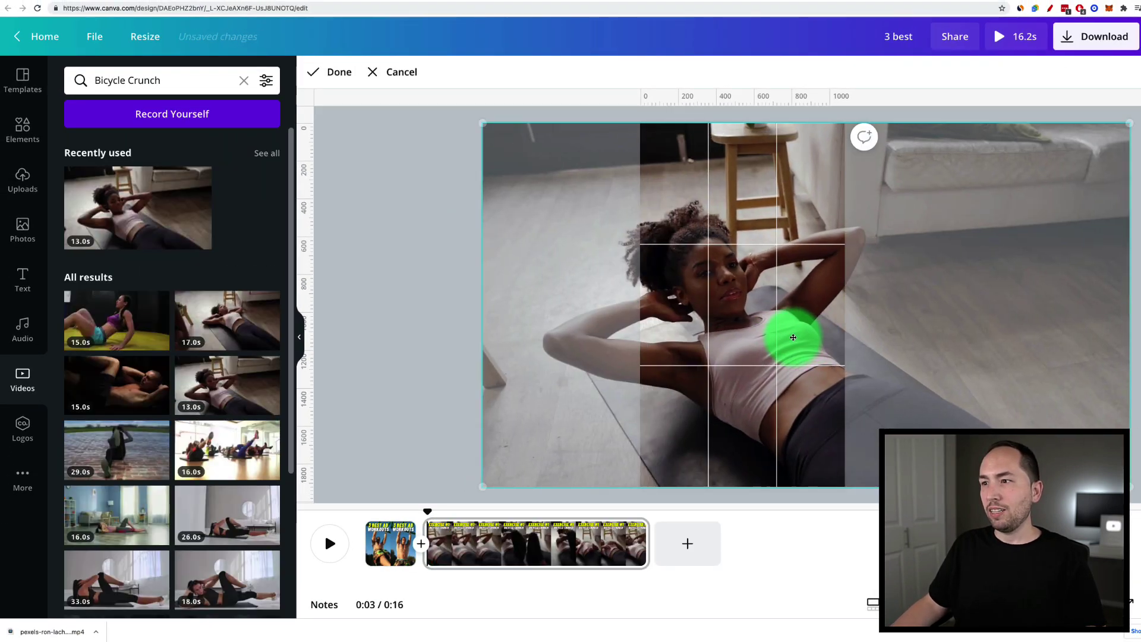
left_click(468, 365)
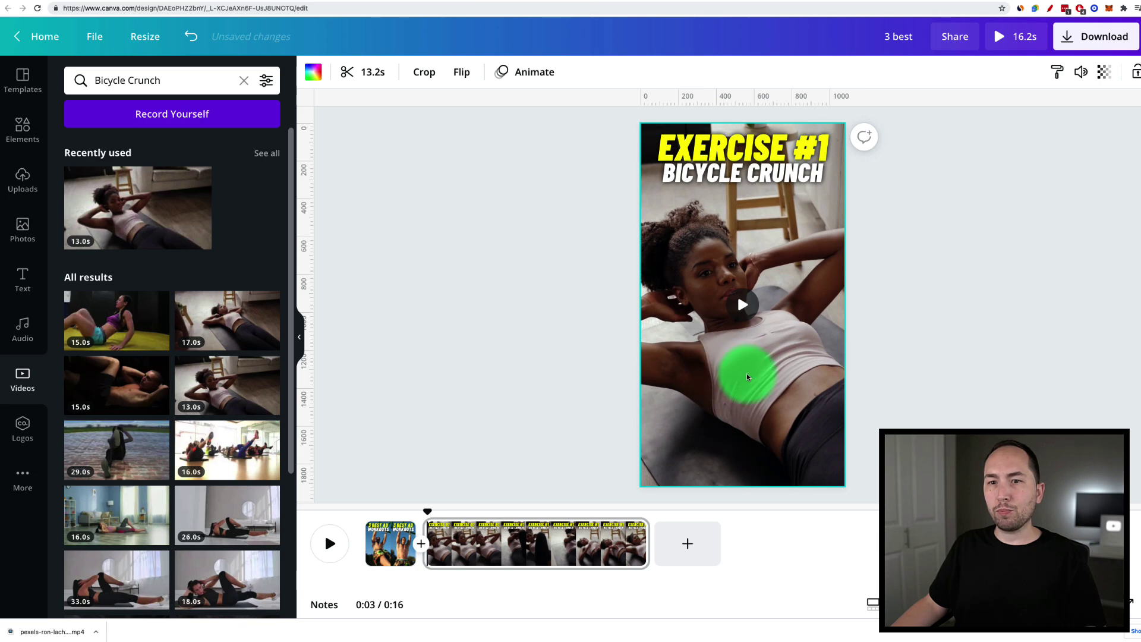
Add the 5-second overhead clip of a woman lying on a white mat to the bicycle crunch page
scroll(188, 356, "down", 5)
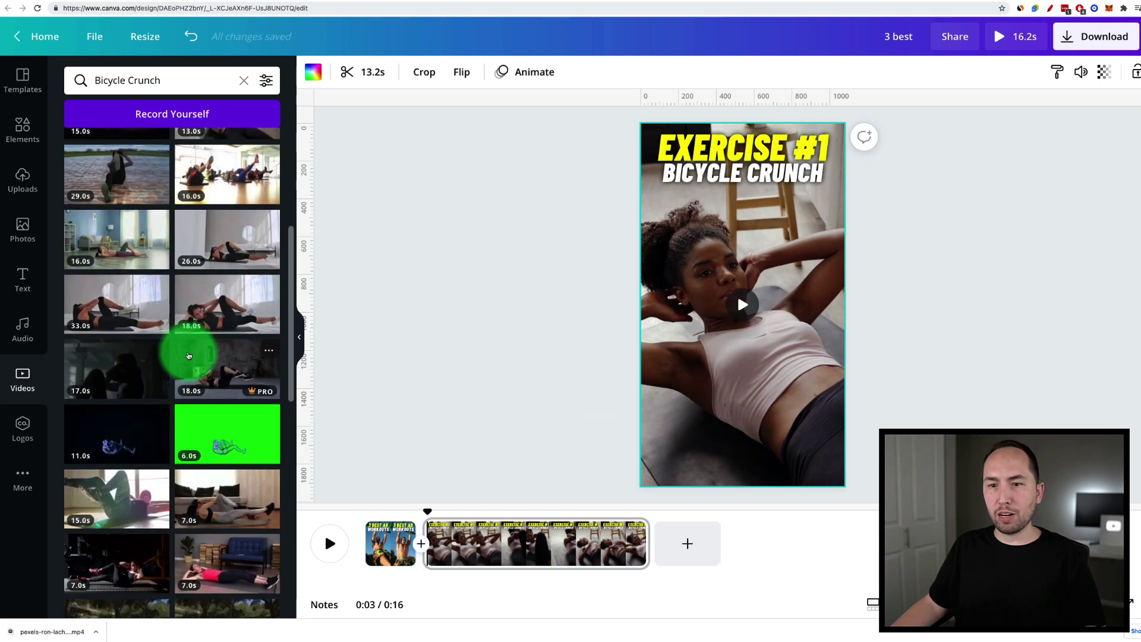
scroll(189, 356, "down", 1)
scroll(185, 480, "down", 5)
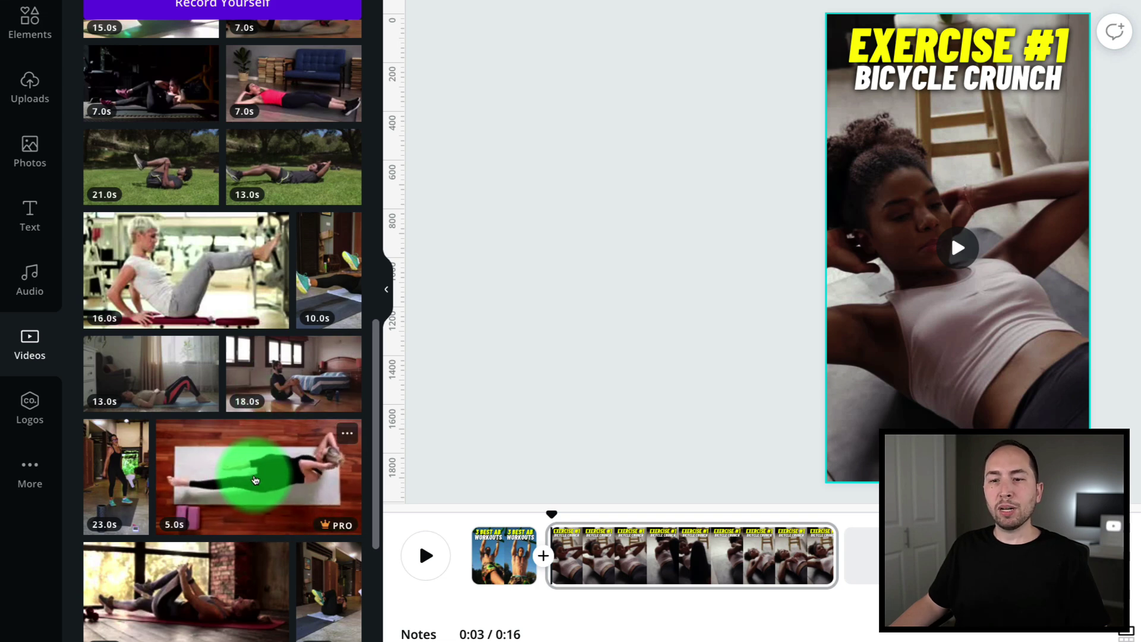
left_click(255, 480)
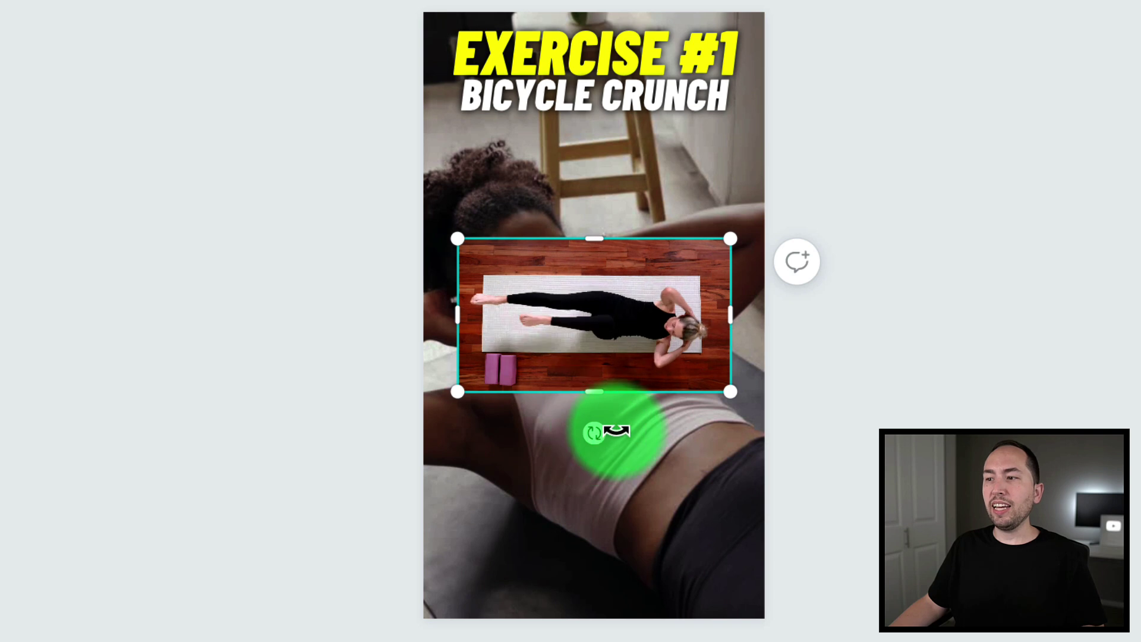
Rotate the overhead mat clip to vertical with the woman's head up and enlarge it to fill the page
left_click_drag(937, 344, 986, 323)
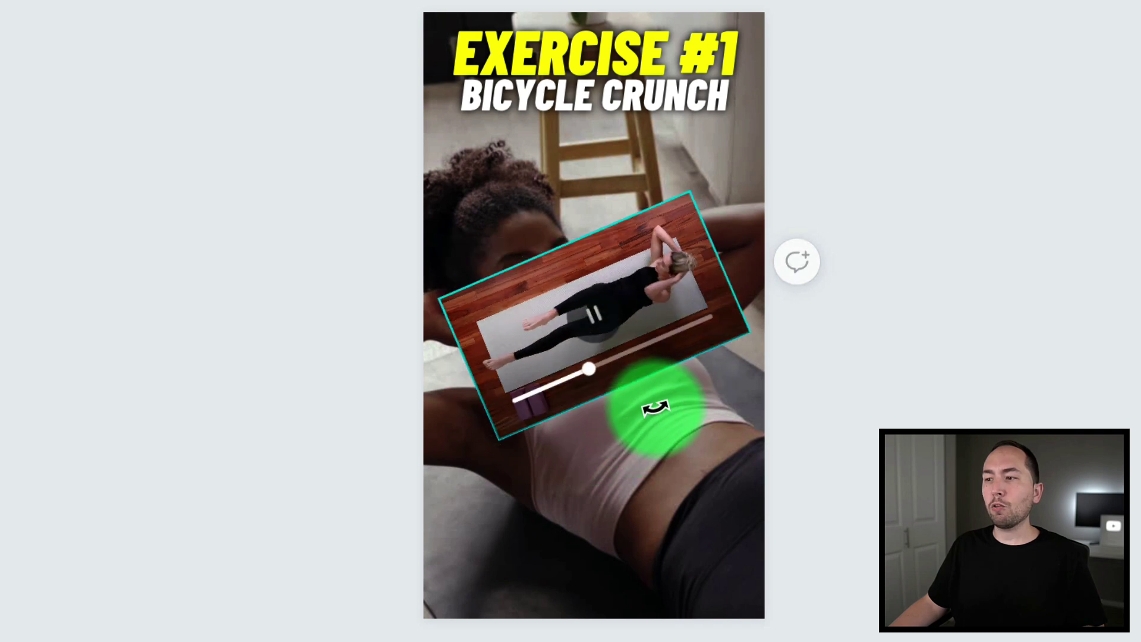
left_click_drag(655, 408, 662, 311)
left_click_drag(547, 242, 439, 77)
left_click_drag(583, 282, 766, 614)
left_click(890, 337)
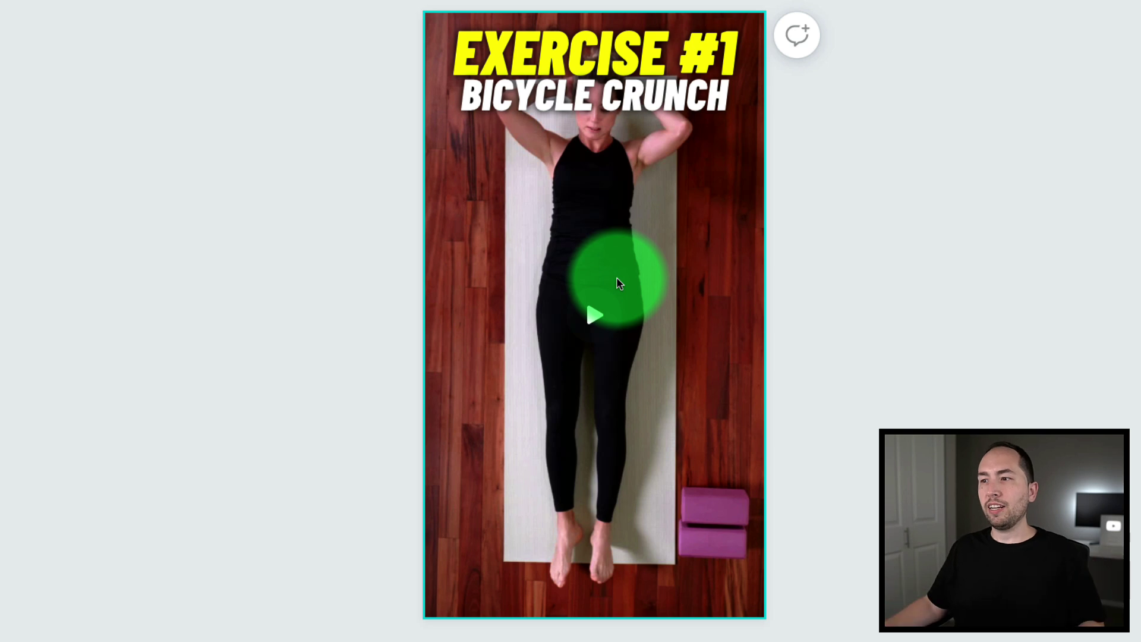
Preview the bicycle crunch clip and shorten page 2 to 4.0 seconds
left_click(595, 314)
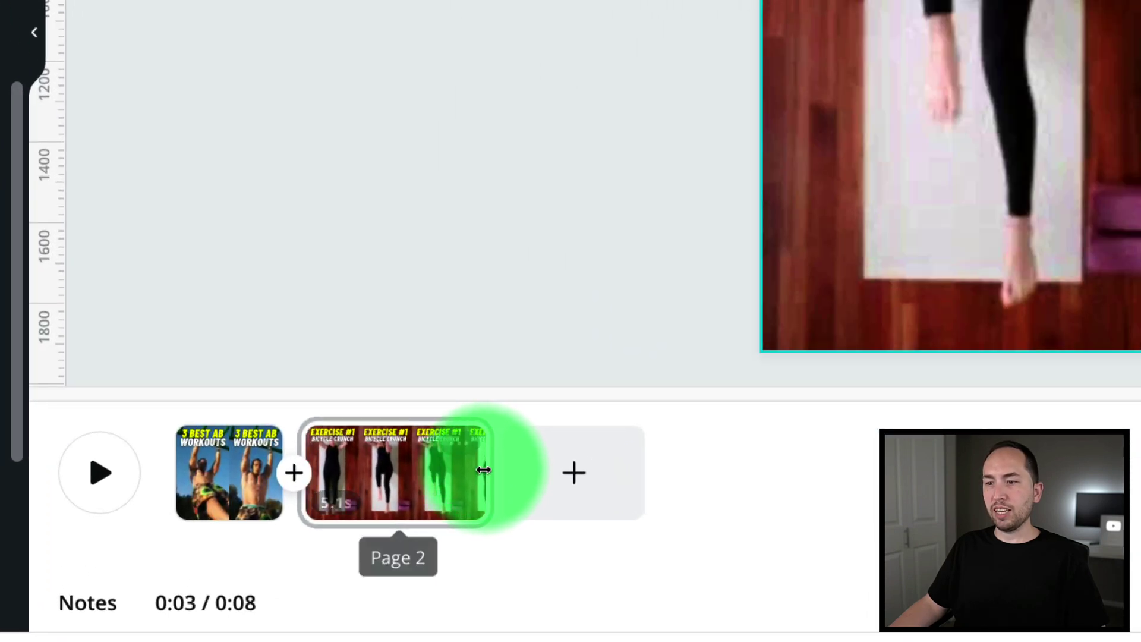
left_click_drag(483, 470, 452, 469)
left_click(237, 473)
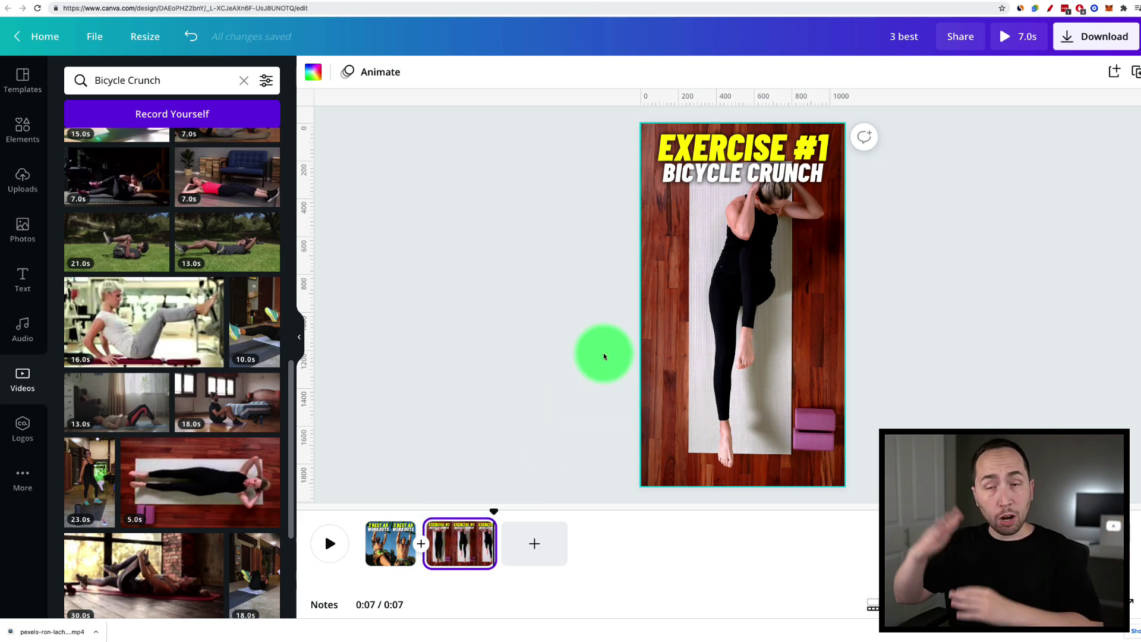
left_click(550, 179)
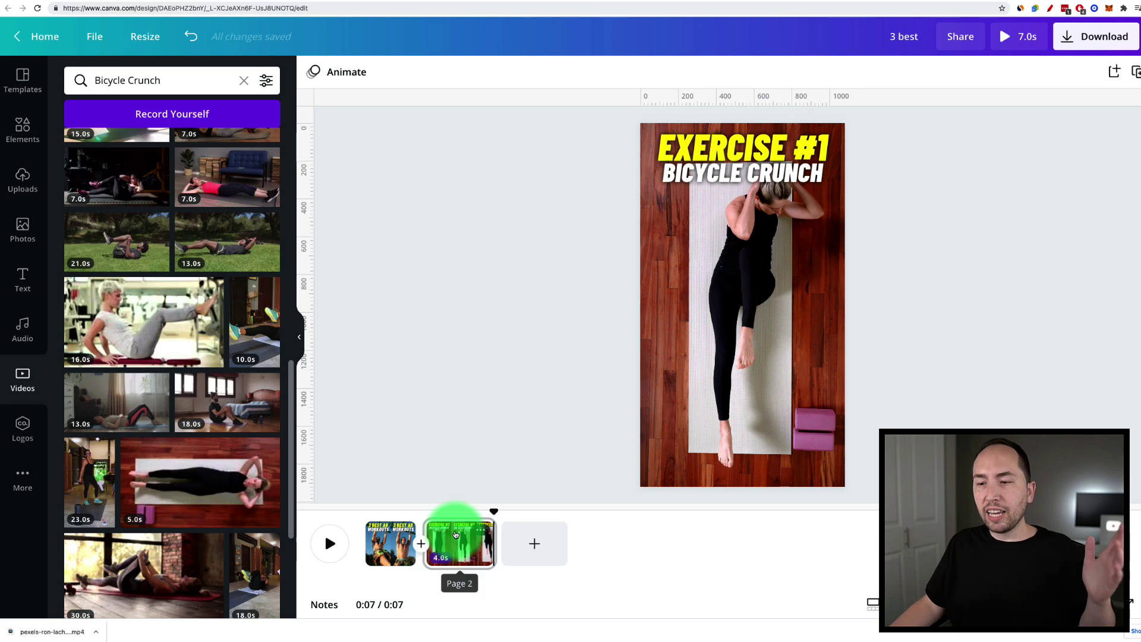
Duplicate the bicycle crunch page and change the exercise number in the heading to "#2"
right_click(455, 534)
left_click(499, 412)
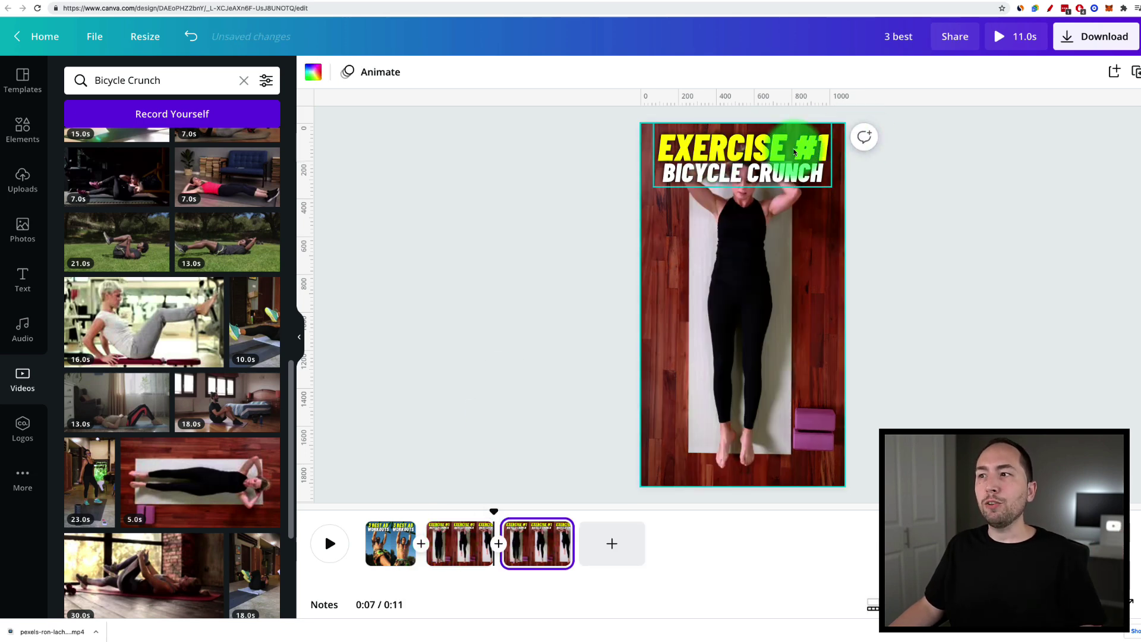
left_click(819, 149)
left_click(823, 146)
key("BackSpace")
type("2")
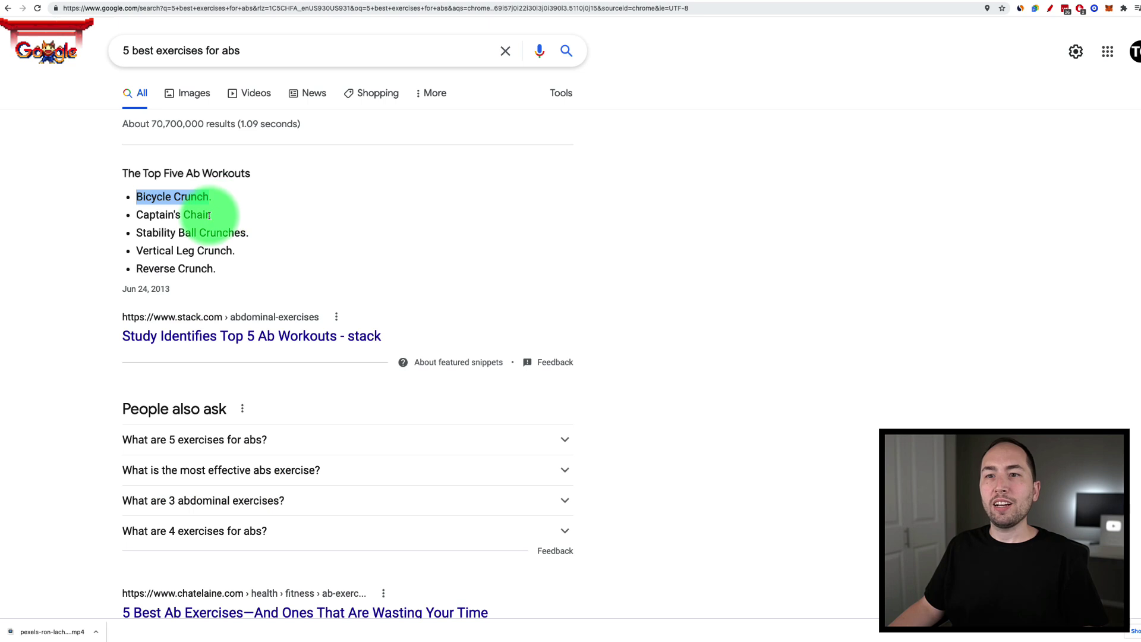
Take the second exercise from the Google ab workout list and replace "BICYCLE CRUNCH" with "CAPTAIN'S CHAIR" under "EXERCISE #2"
left_click_drag(209, 215, 138, 215)
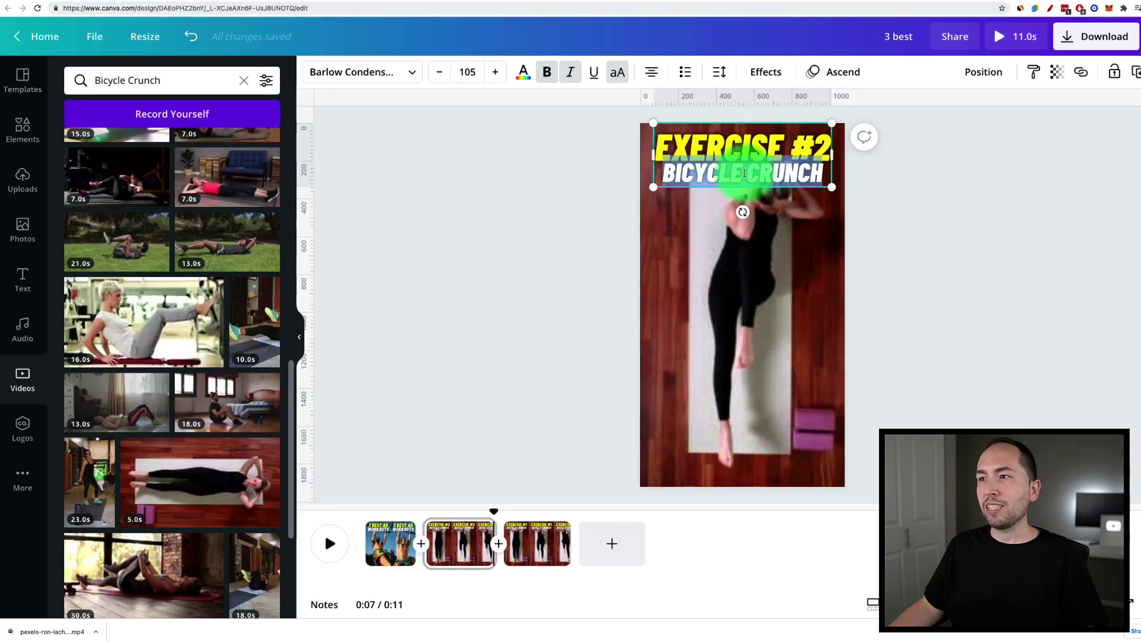
type("CAPTAIN'S CHAIR")
left_click(968, 172)
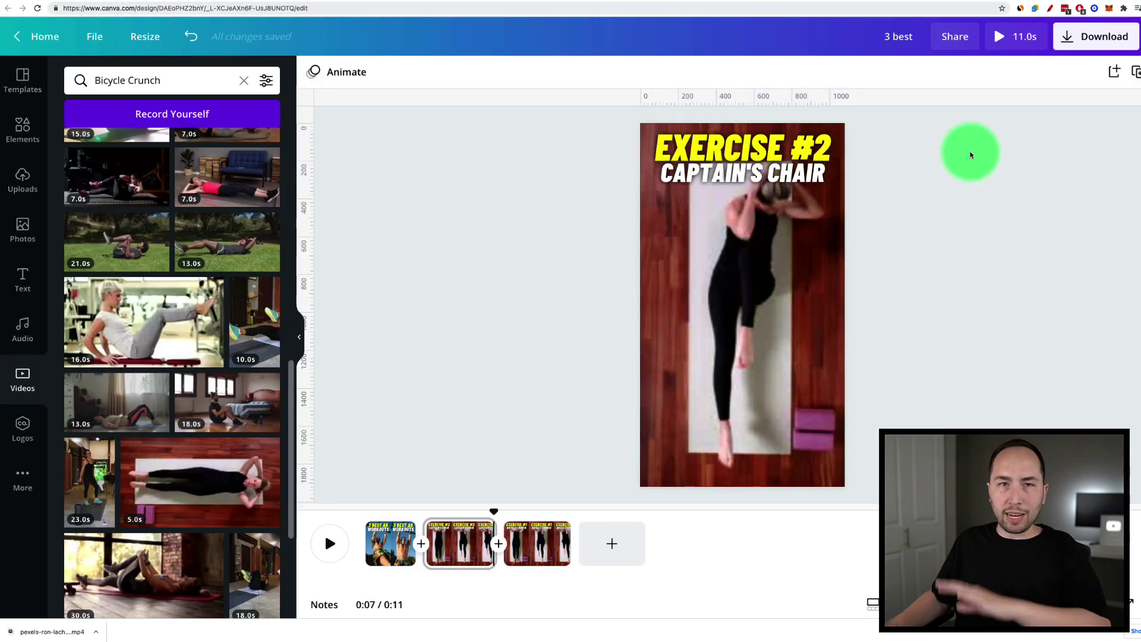
Add the recently used music track "Signal to Noise" to the video
left_click(11, 338)
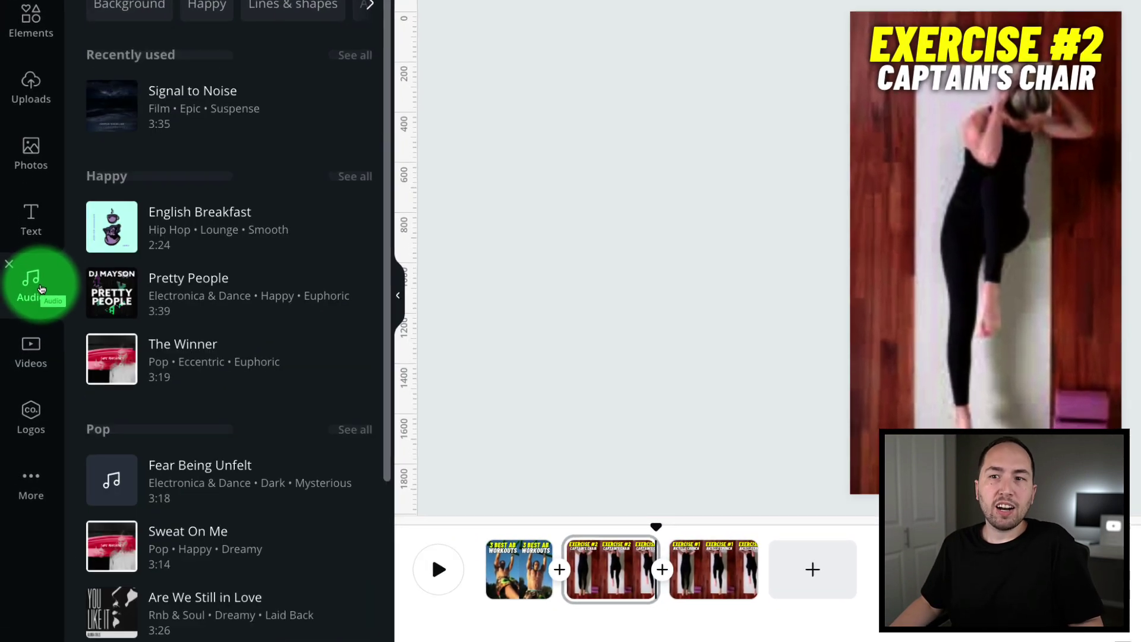
mouse_move(185, 93)
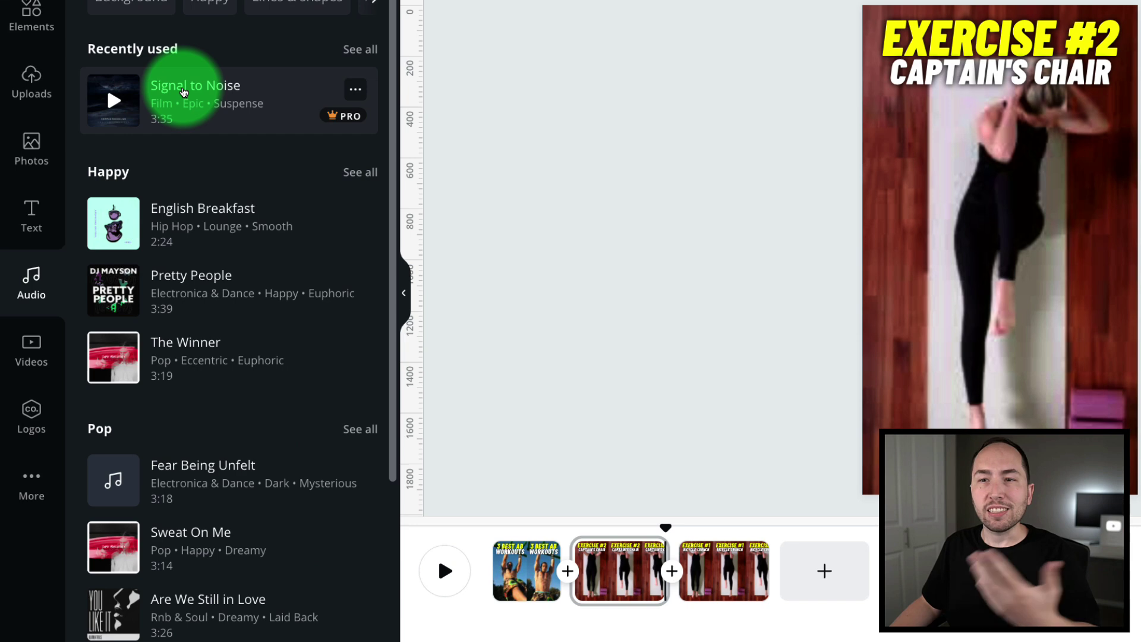
left_click_drag(181, 92, 968, 152)
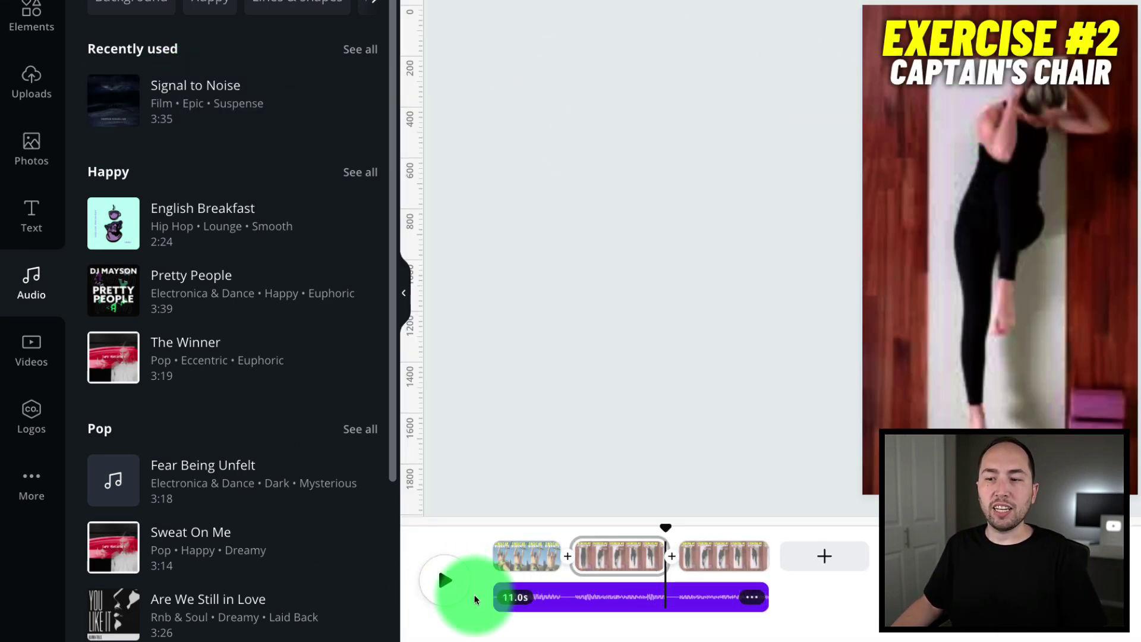
left_click(525, 558)
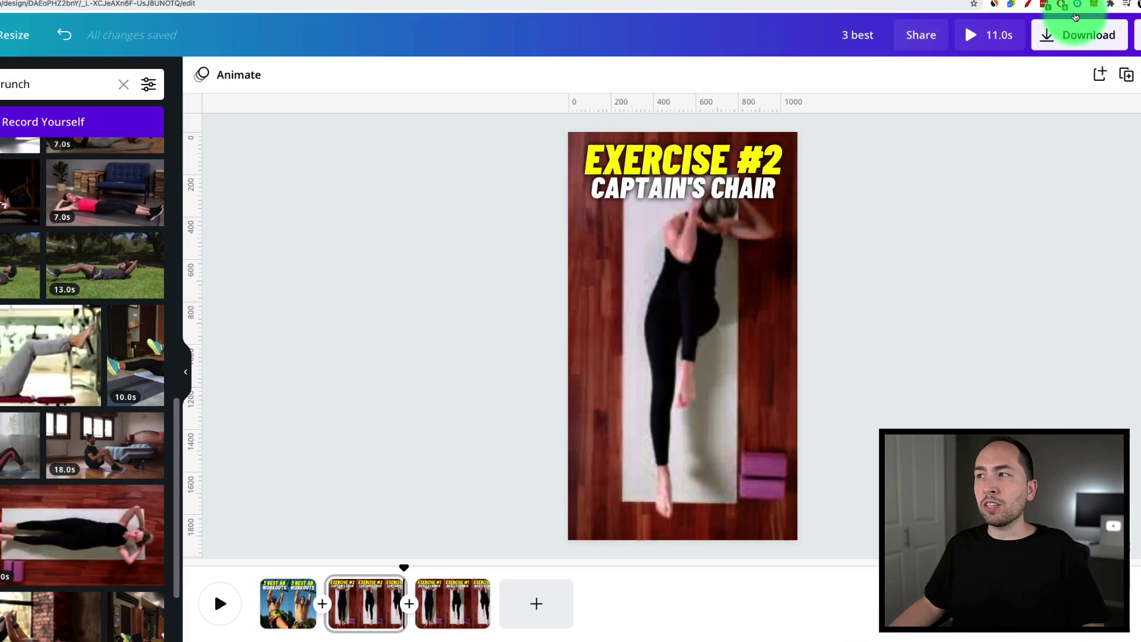
Open the download settings and choose MP4 Video as the file type
left_click(1049, 36)
left_click(987, 148)
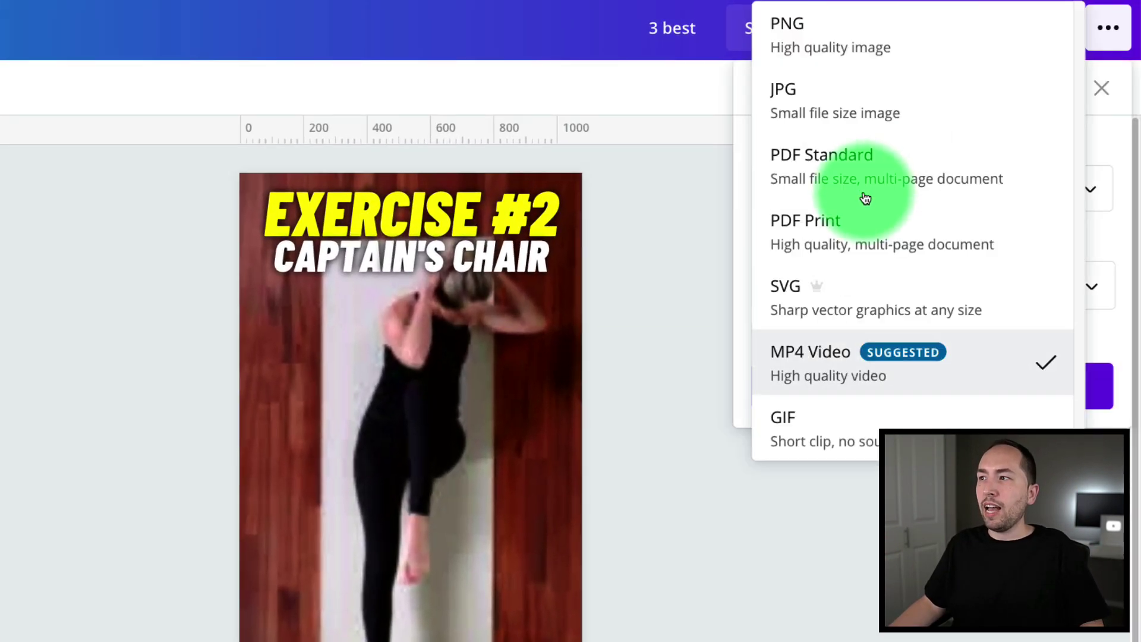
left_click(858, 351)
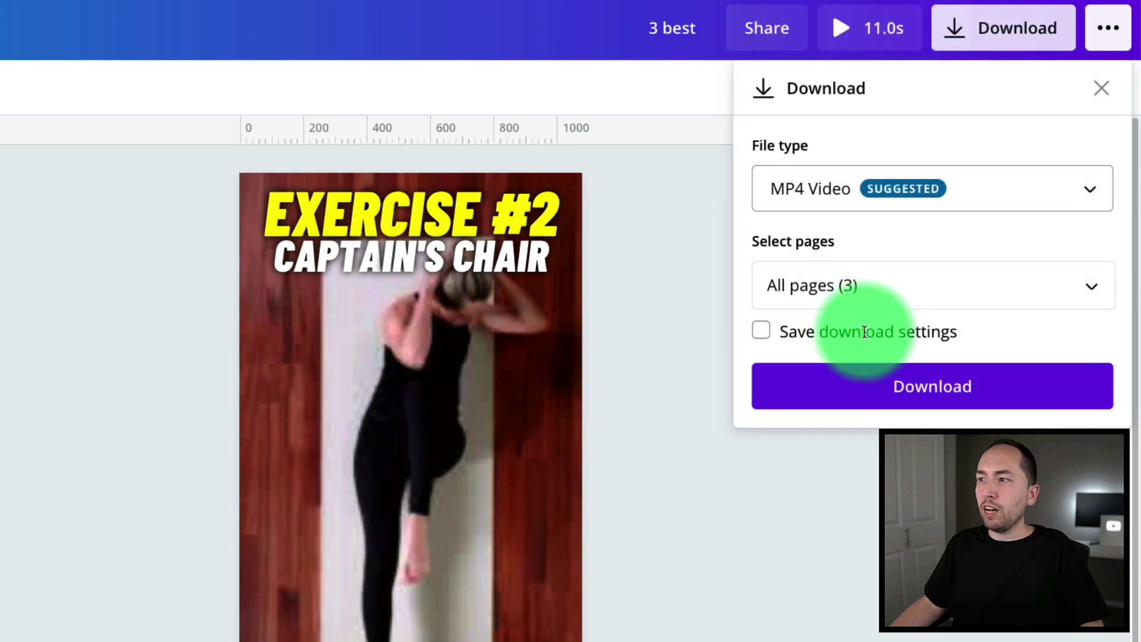
Download all pages of the ab workout video as an MP4 file
left_click(899, 387)
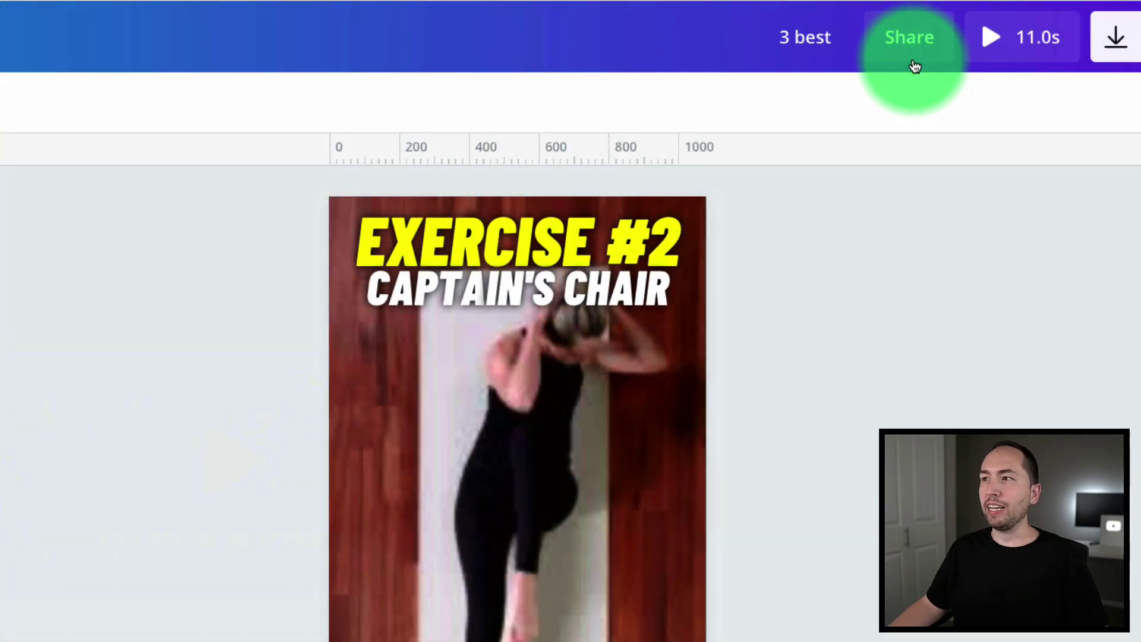
left_click(778, 40)
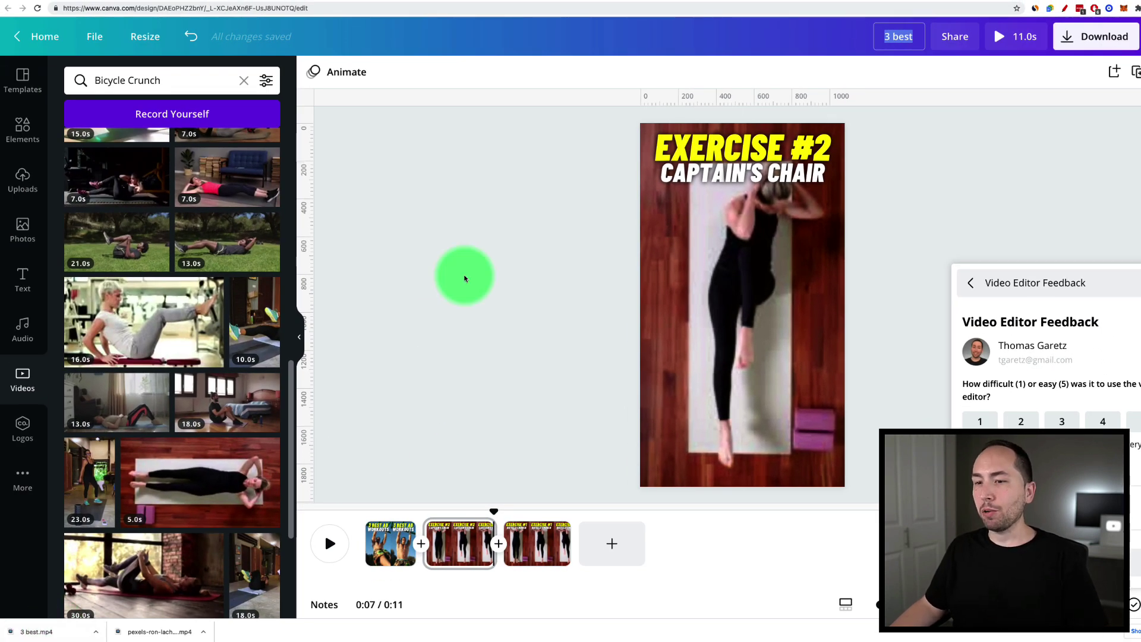
left_click(465, 278)
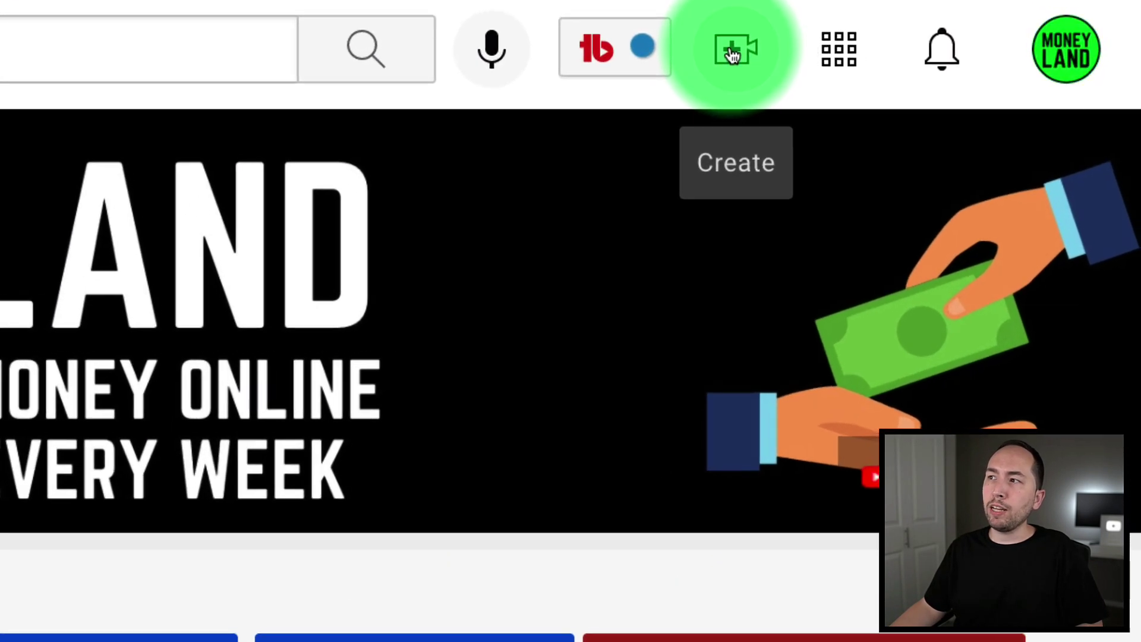
Switch to YouTube and start a new video upload with the downloaded file "3 best.mp4"
left_click(732, 54)
left_click(804, 168)
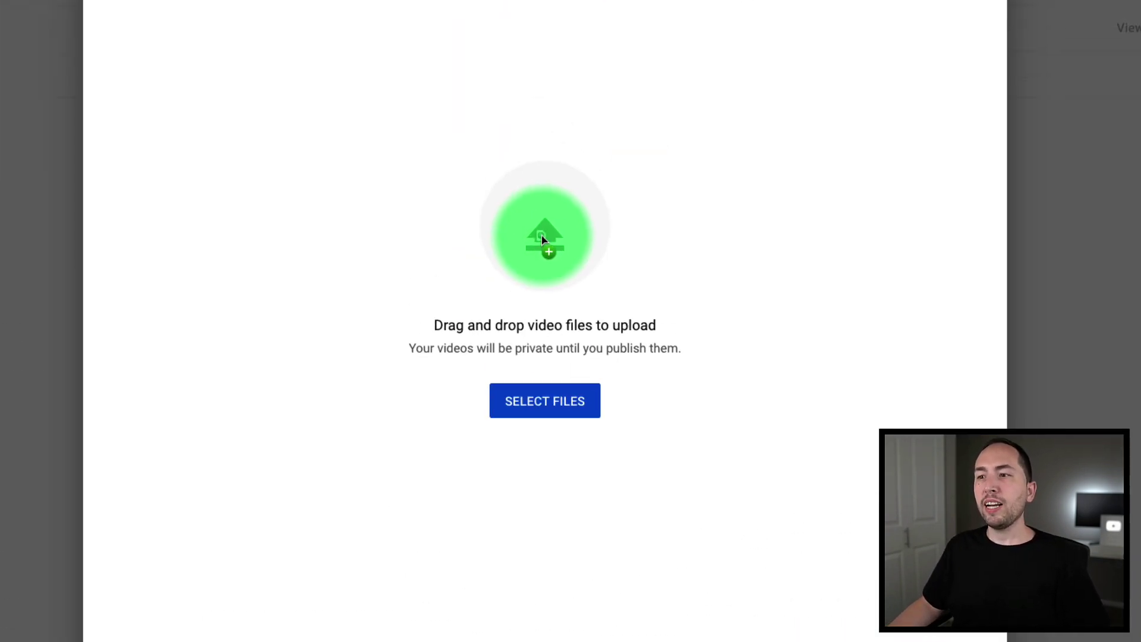
left_click(1006, 32)
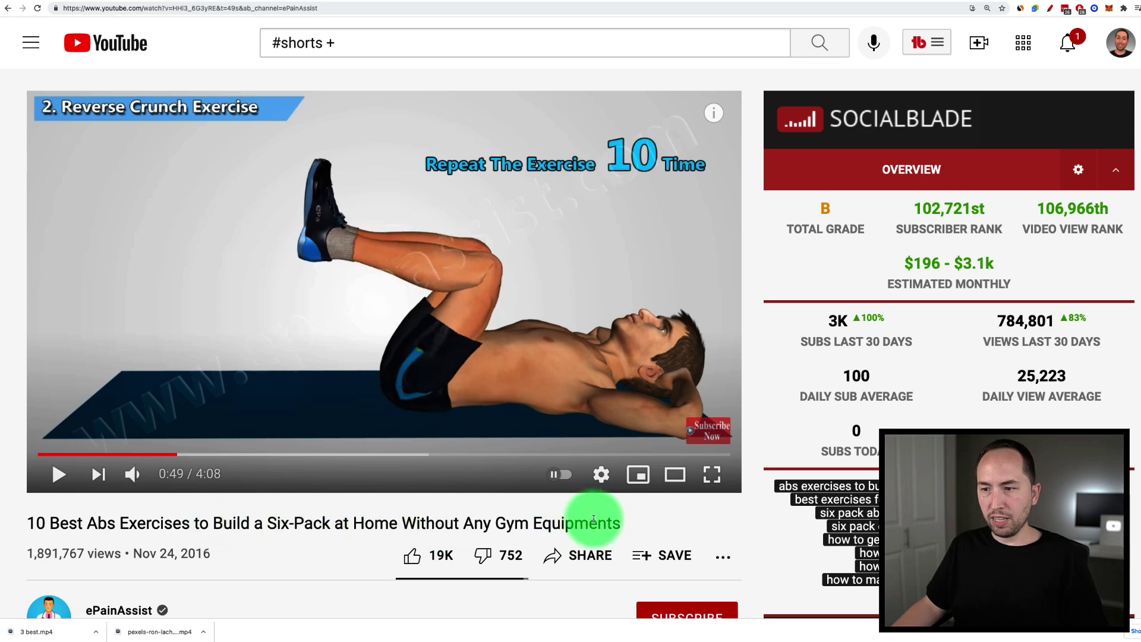
Title the video "3 Best Exercises To Build a Six-Pack at Home (NO GYM EQUIPMENT REQUIRED)", reusing wording from the competing abs exercise video's title
left_click_drag(622, 523, 213, 524)
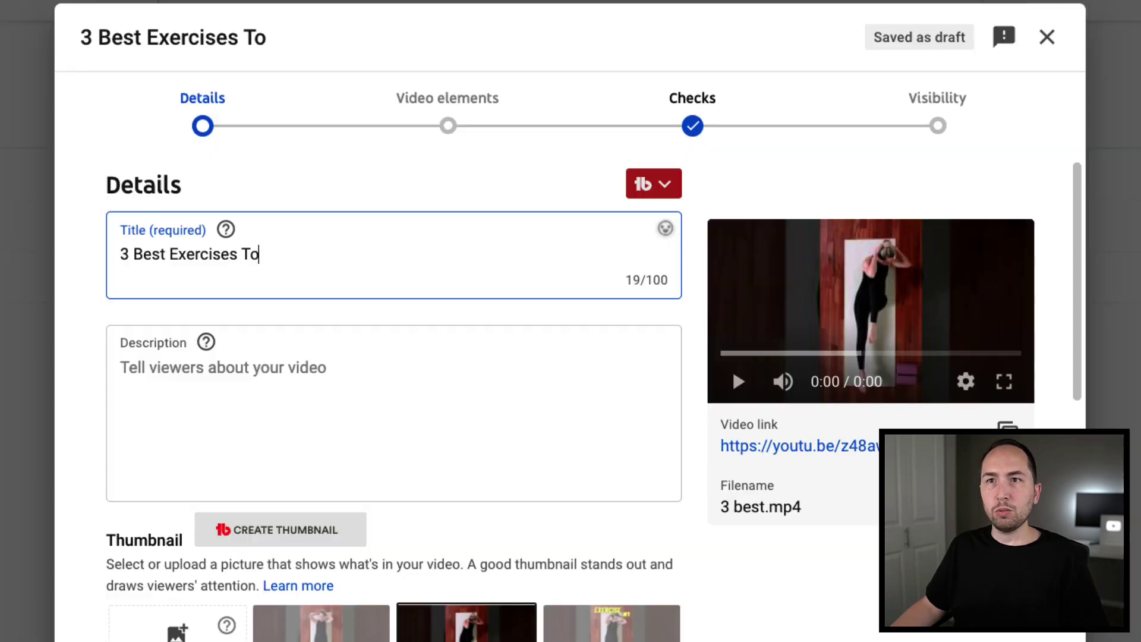
type("Build a Six-Pack at Home Without Any Gym Equipments")
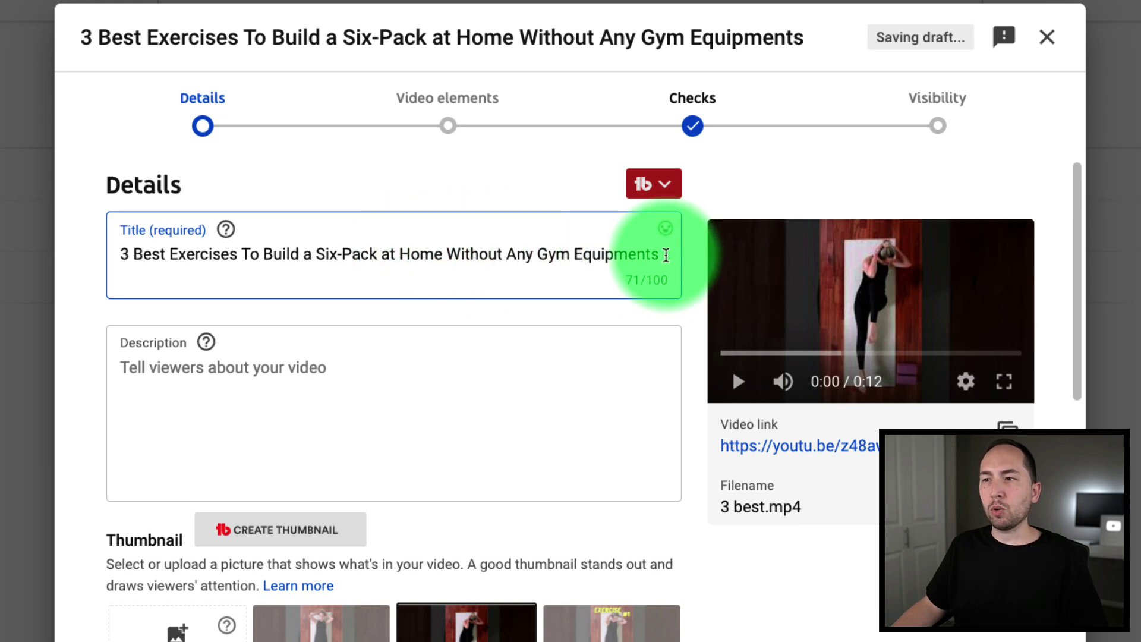
left_click_drag(664, 256, 444, 255)
key("BackSpace")
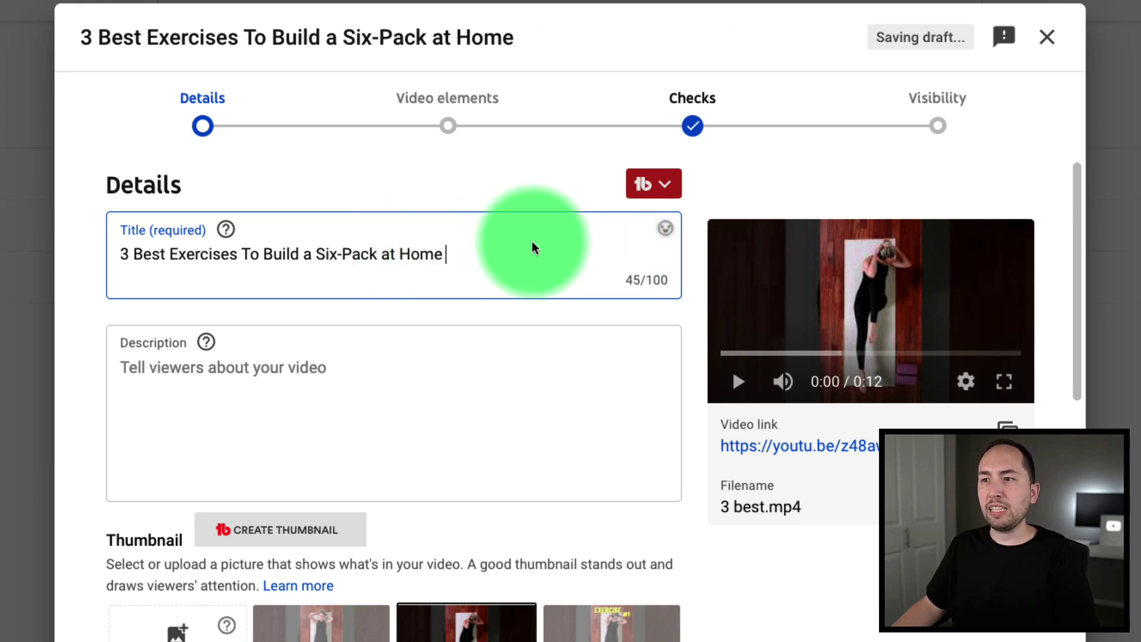
type("(NO GYM EQUIP")
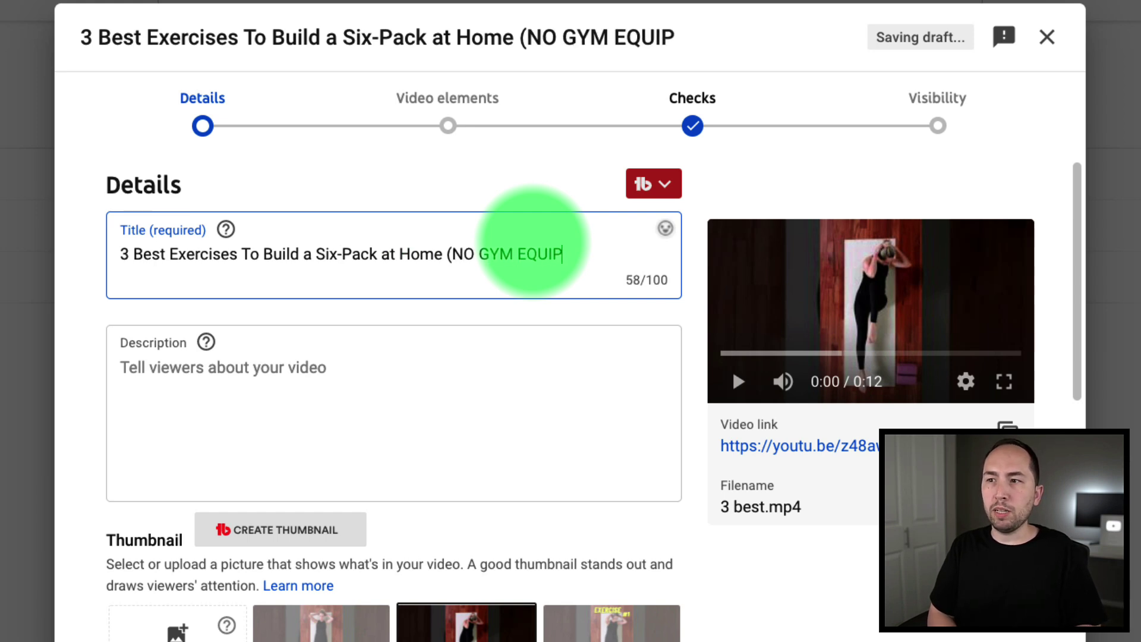
type("MENT REQUIRED)")
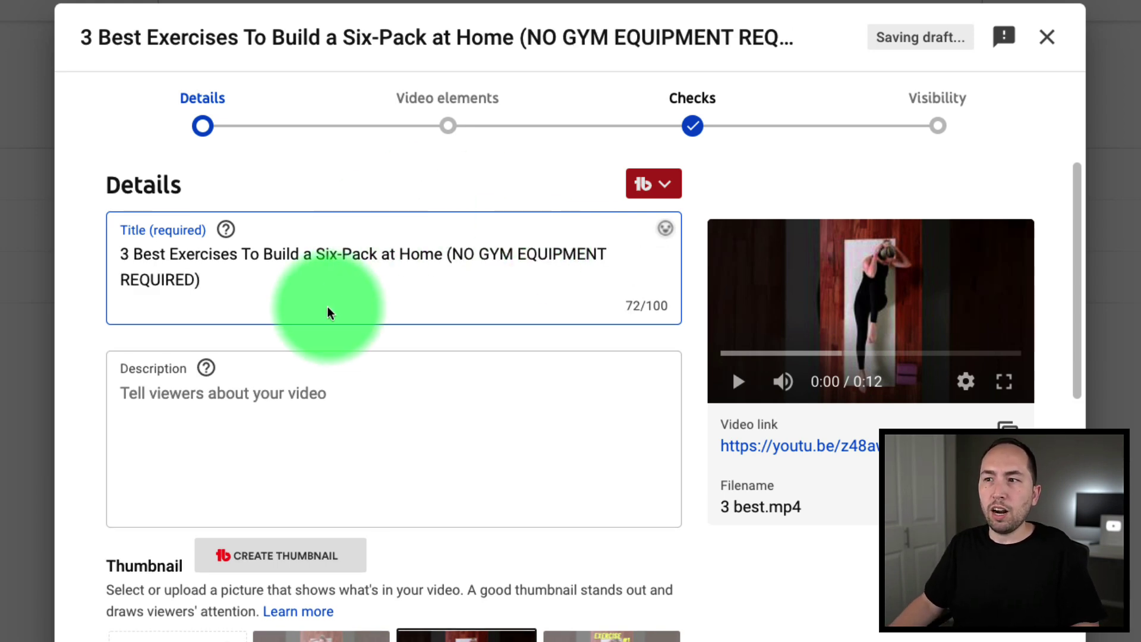
left_click(343, 400)
left_click_drag(410, 279, 79, 259)
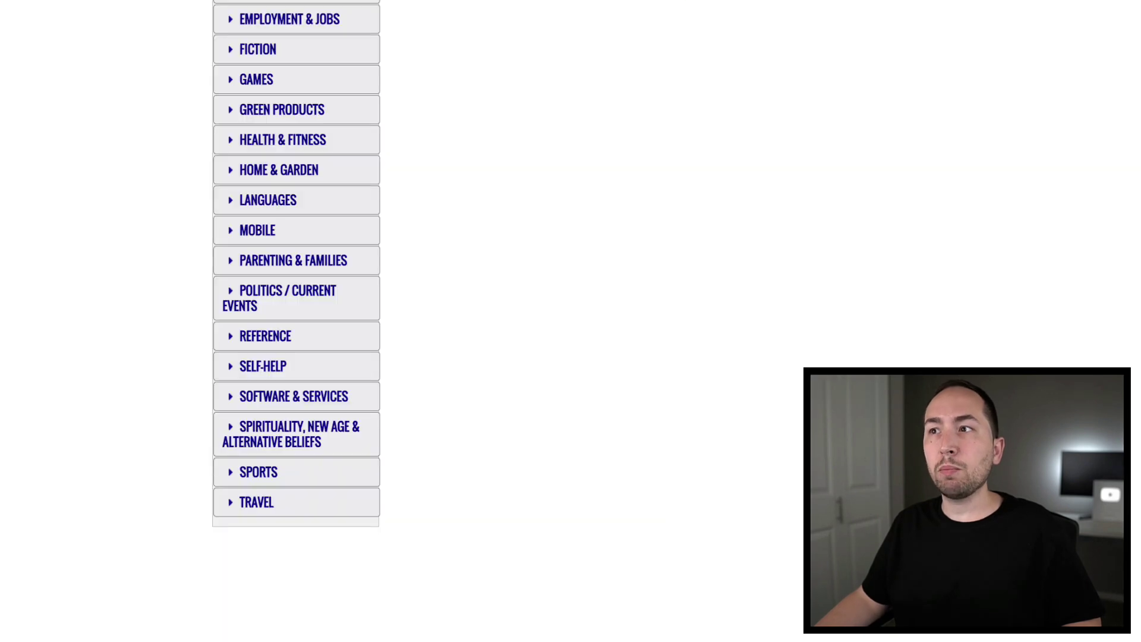
Open the Health & Fitness category in the ClickBank marketplace and examine the average earnings per conversion of the Okinawa Flat Belly Tonic offer
scroll(603, 301, "up", 10)
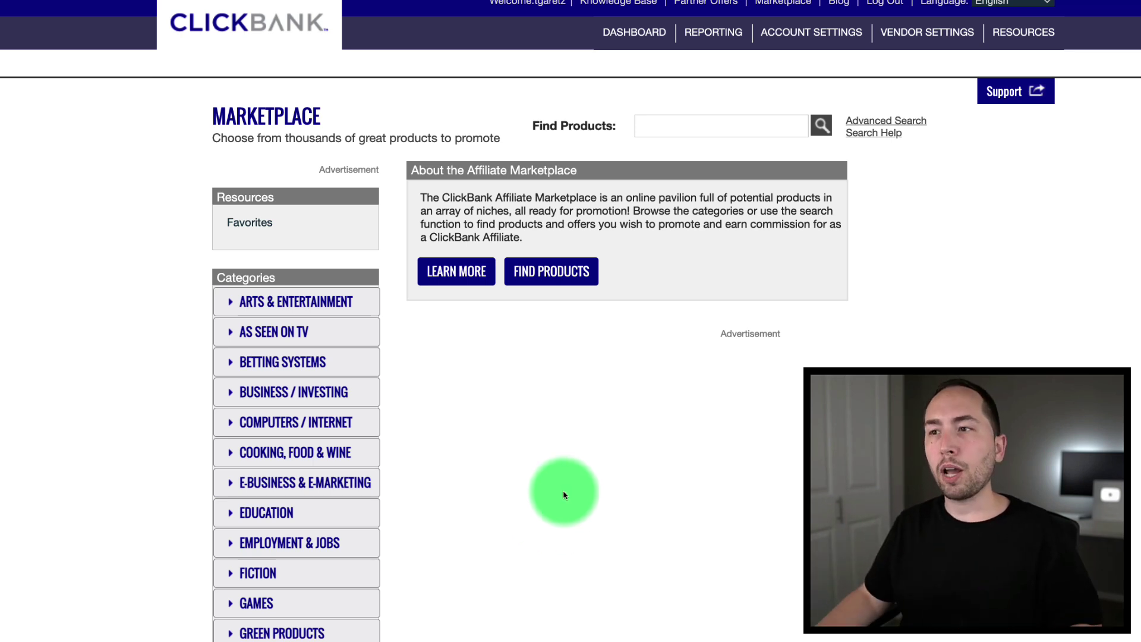
scroll(550, 451, "down", 5)
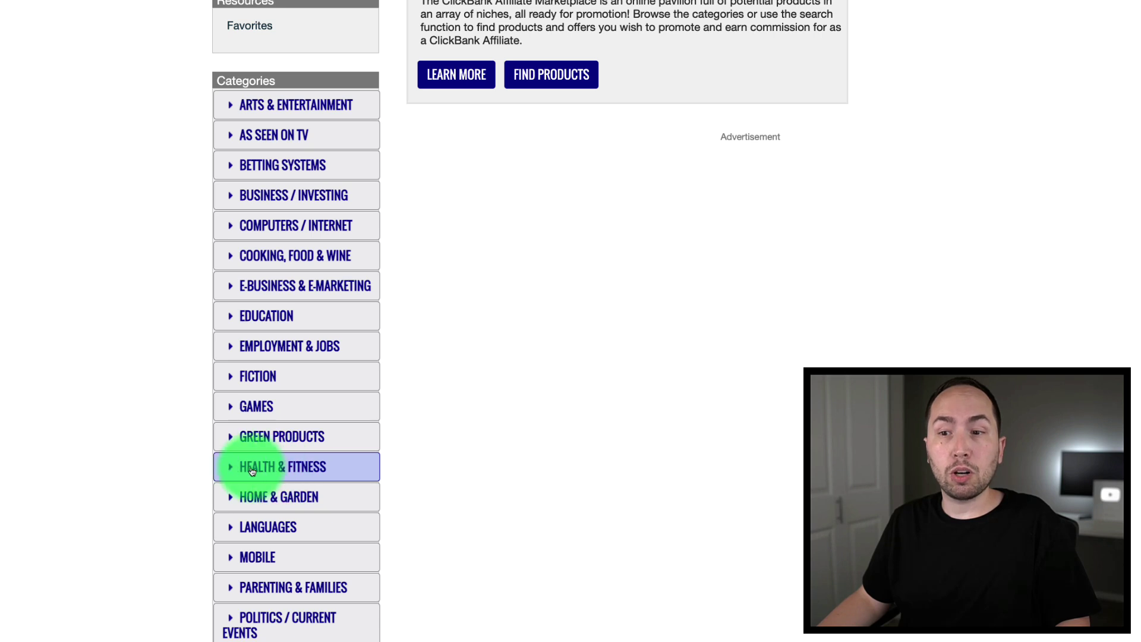
left_click(272, 470)
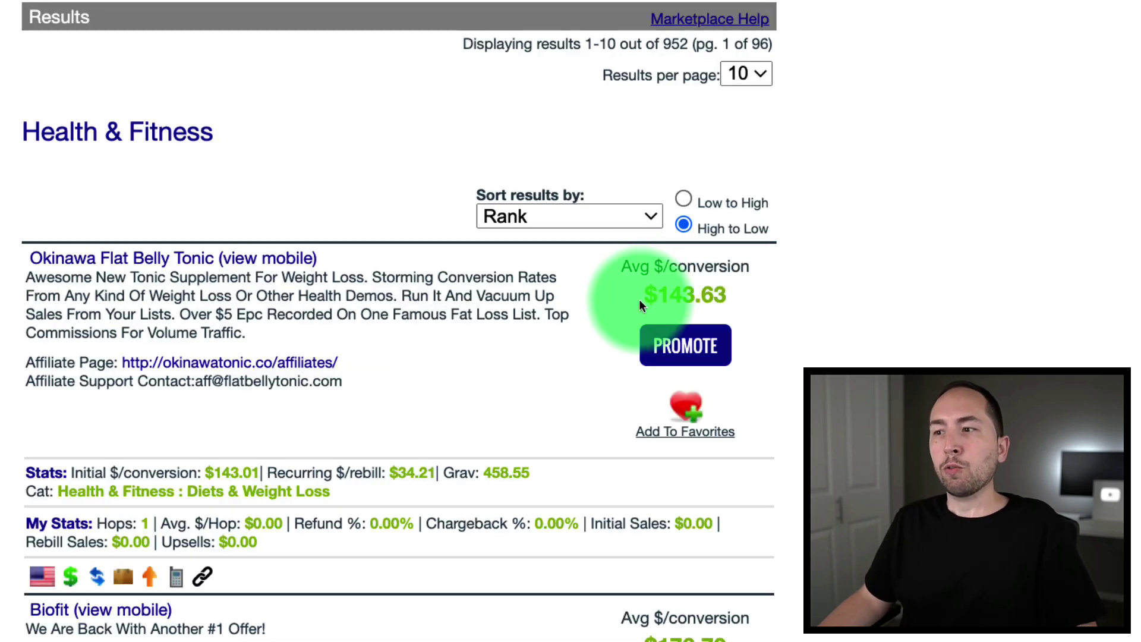
left_click_drag(640, 295, 726, 294)
left_click(726, 295)
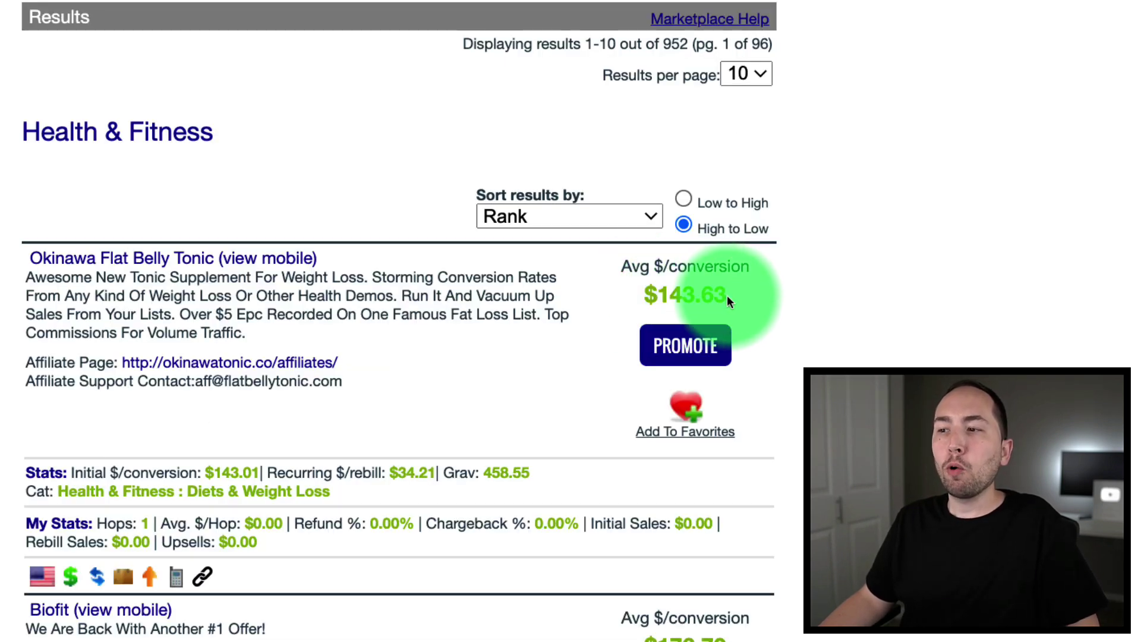
scroll(739, 294, "down", 1)
scroll(743, 273, "down", 1)
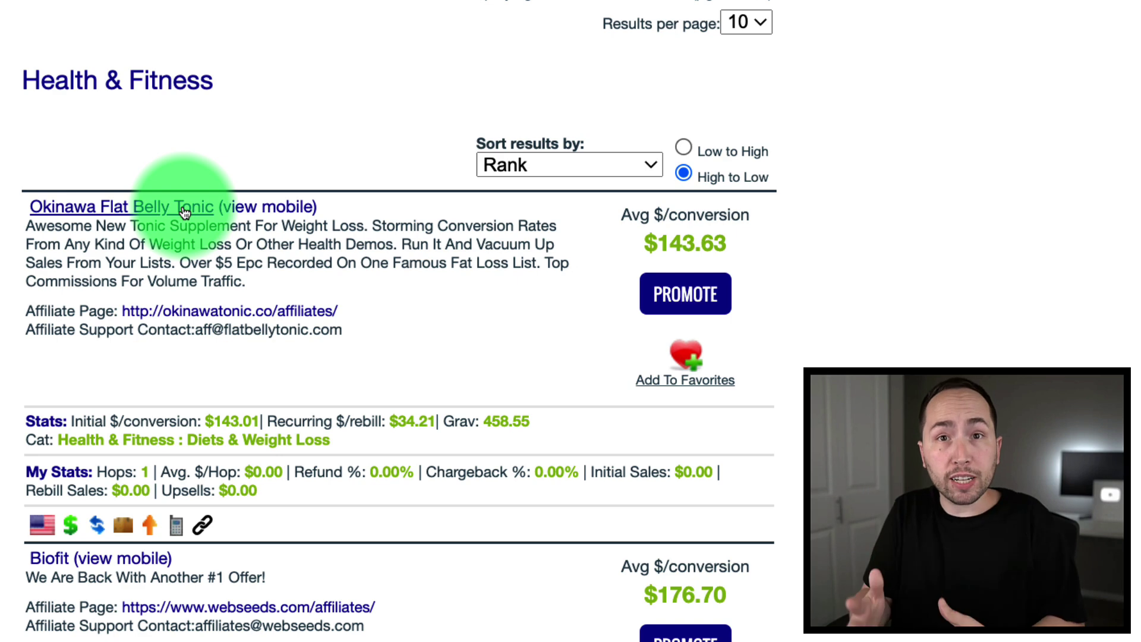
Generate a HopLink to promote Okinawa Flat Belly Tonic without a tracking ID and copy the link
left_click(665, 298)
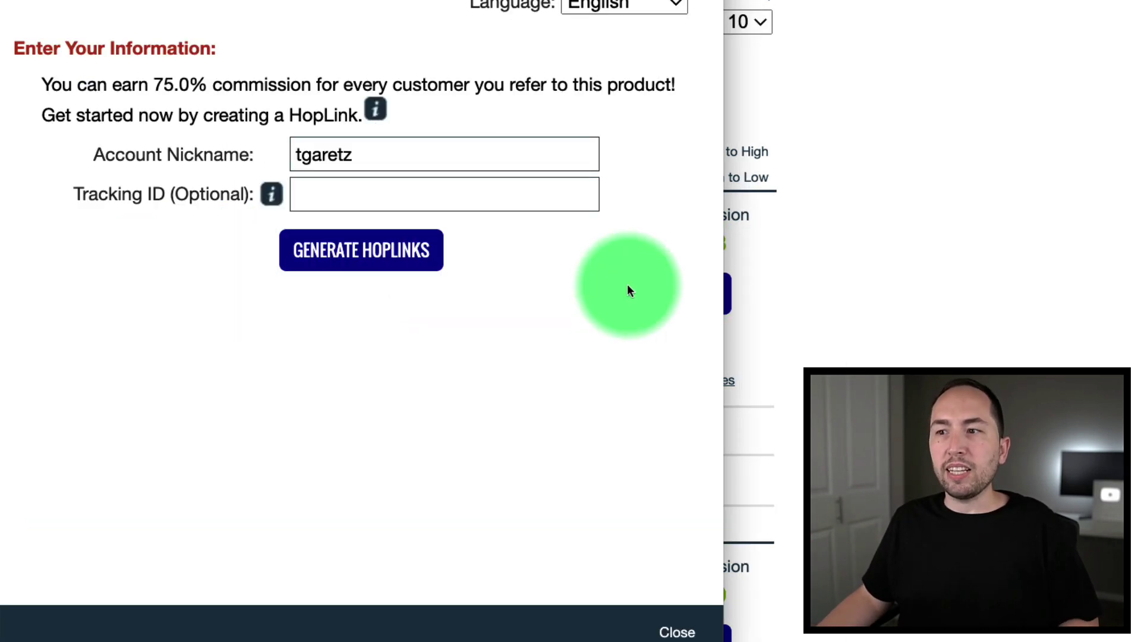
left_click(363, 261)
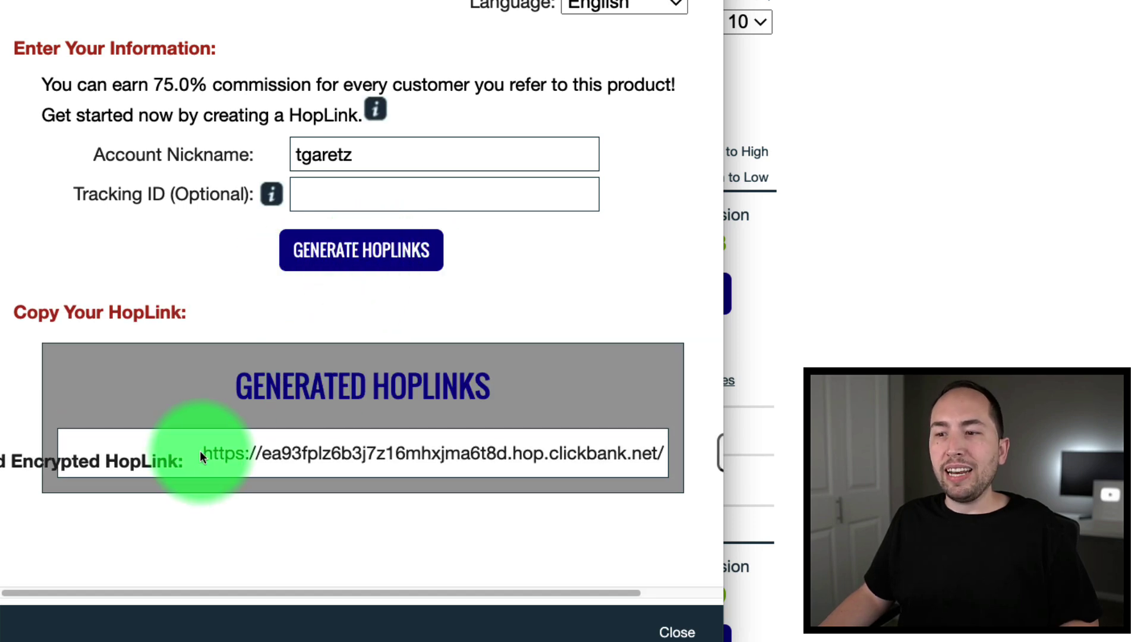
left_click_drag(210, 458, 569, 457)
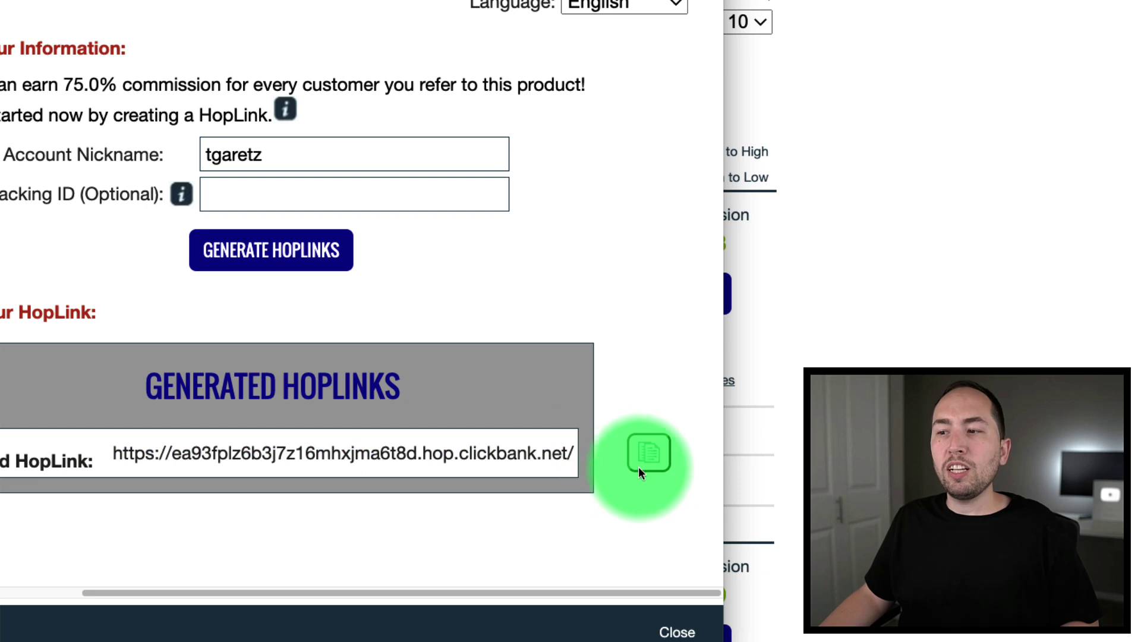
left_click(649, 453)
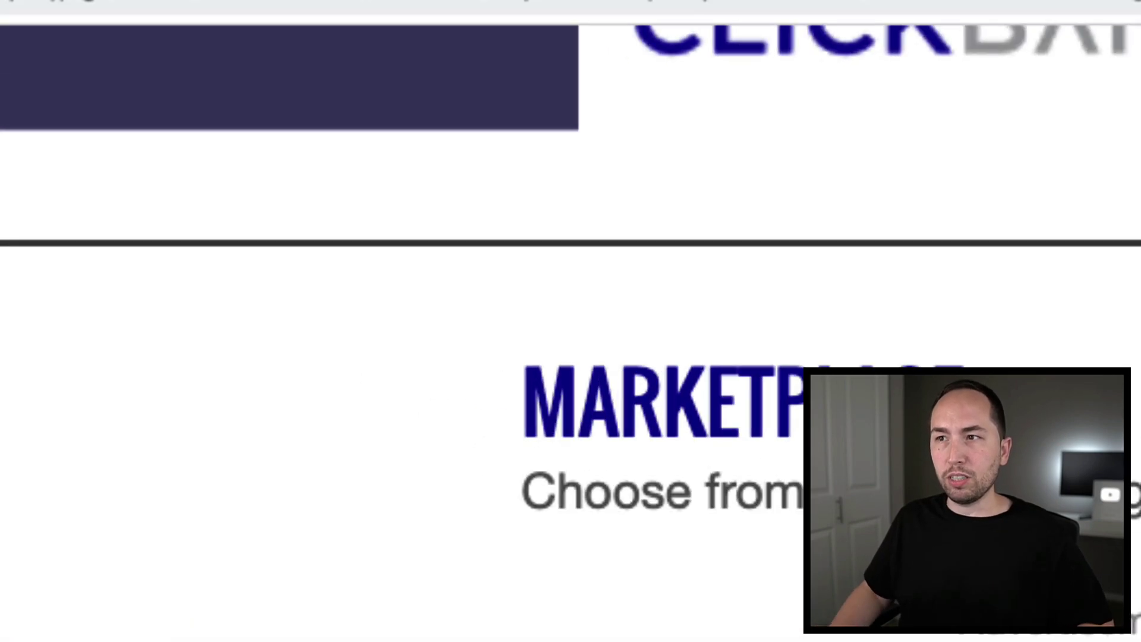
Go to the Bitly website, shorten the copied ClickBank HopLink and copy the resulting short link
key("super+l")
type("BITLY")
key("Return")
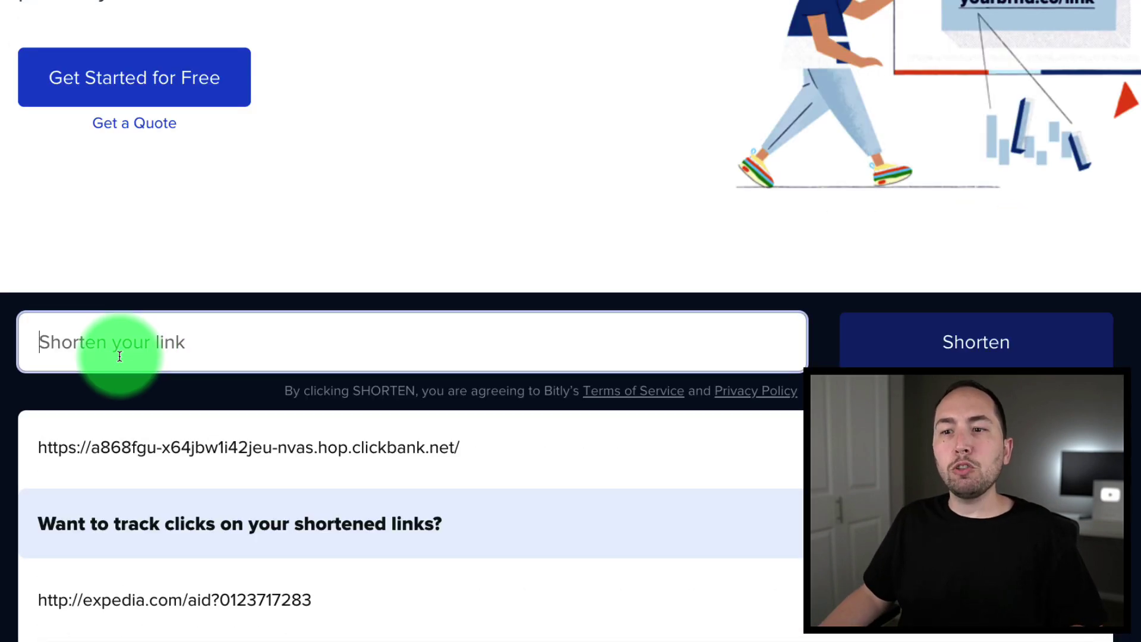
left_click(117, 333)
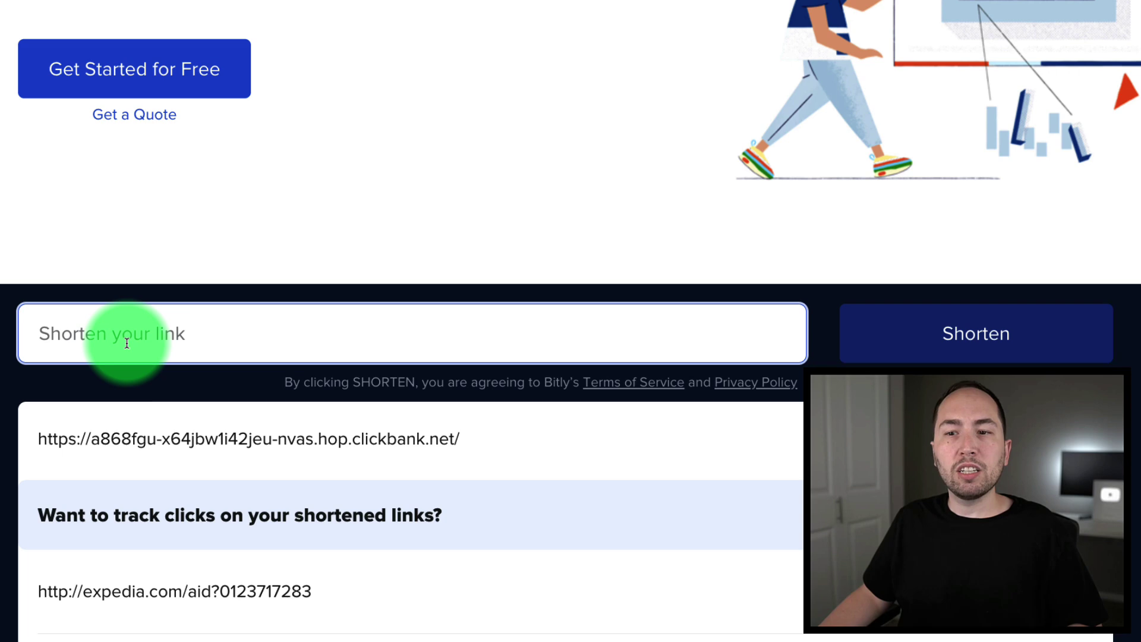
key("super+v")
scroll(57, 339, "down", 5)
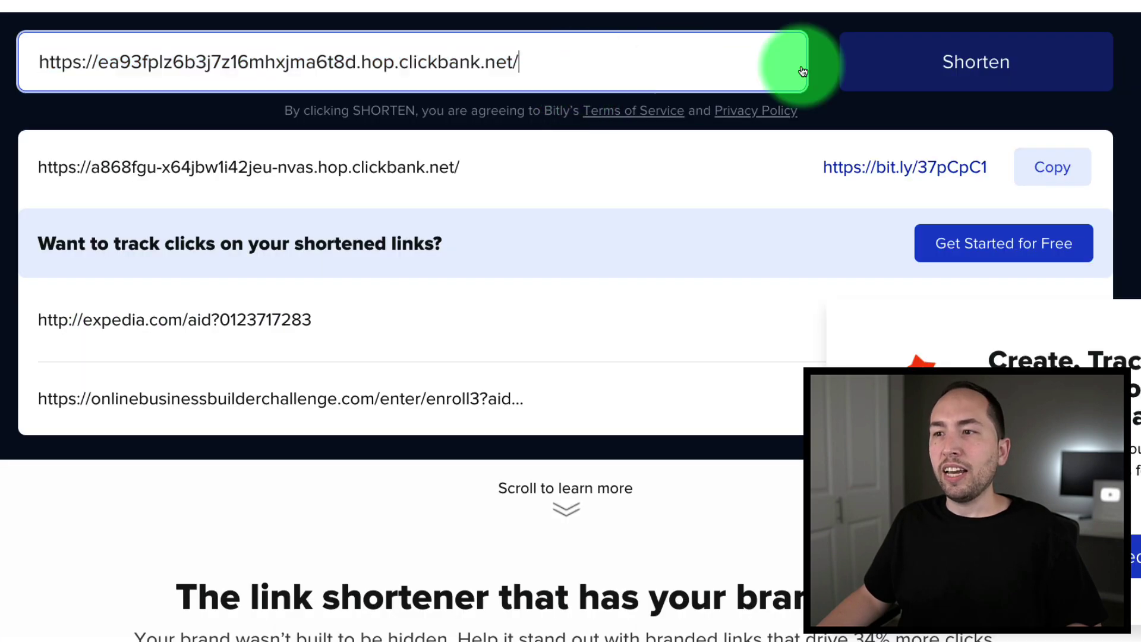
left_click(938, 66)
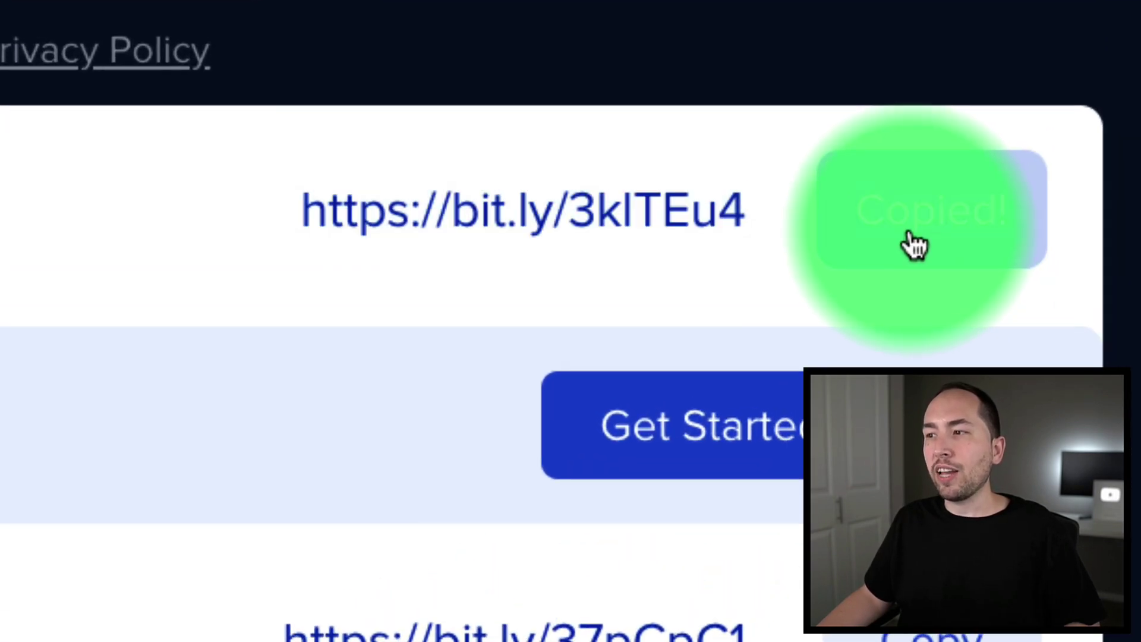
left_click(1044, 180)
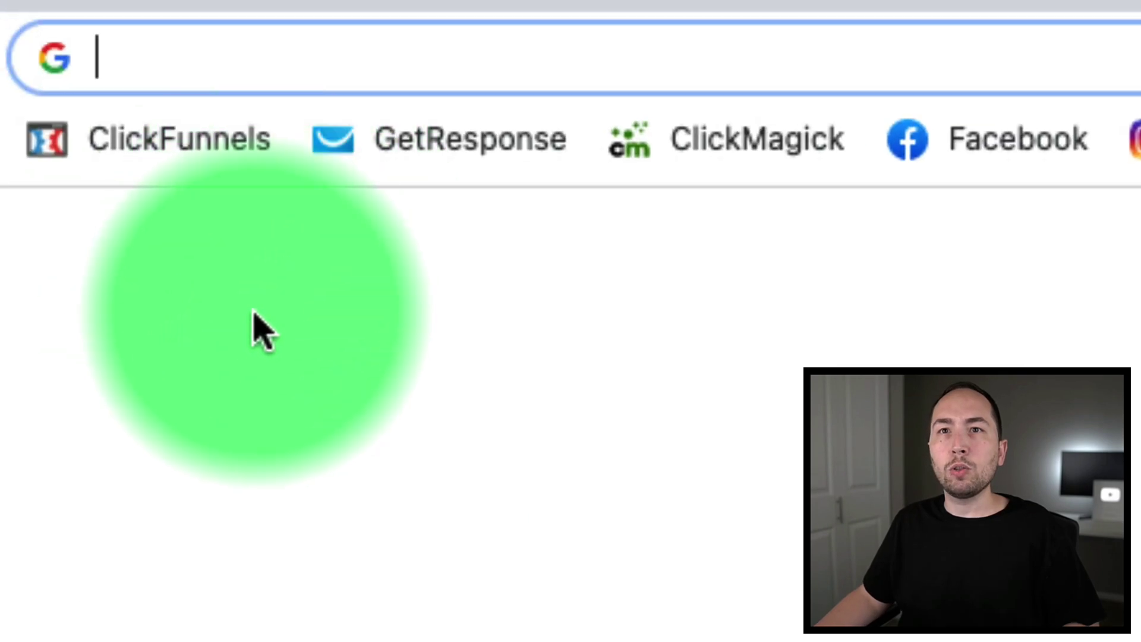
Open the shortened link in a new browser tab and check the affiliate ID after "hop=" in the offer page's address
key("super+v")
key("Return")
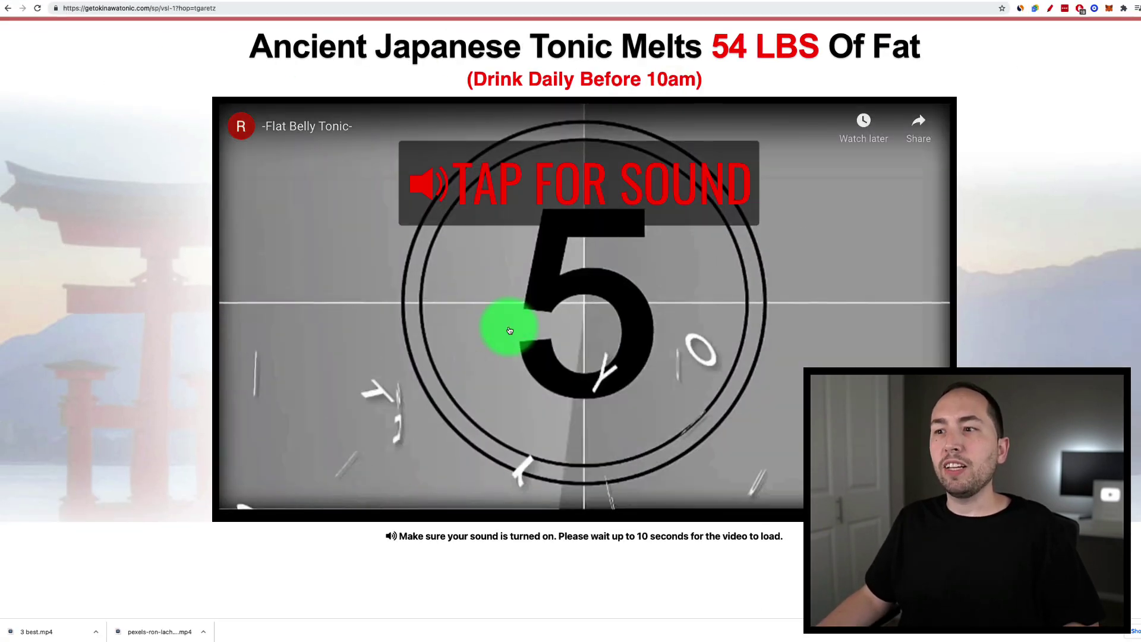
left_click(509, 331)
left_click(199, 10)
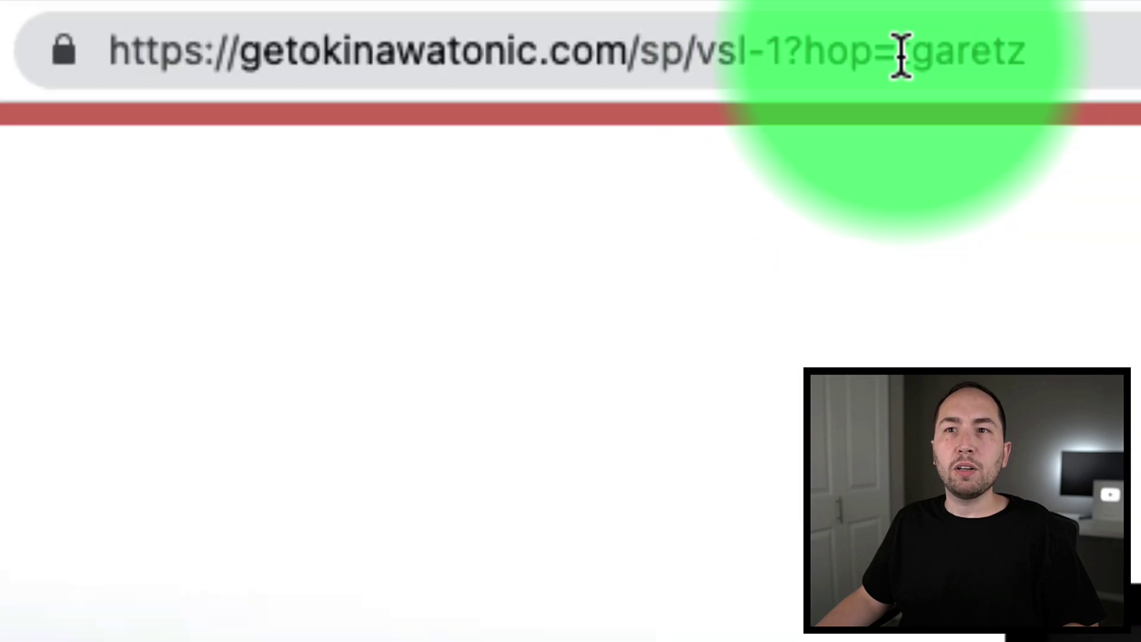
left_click_drag(195, 11, 223, 11)
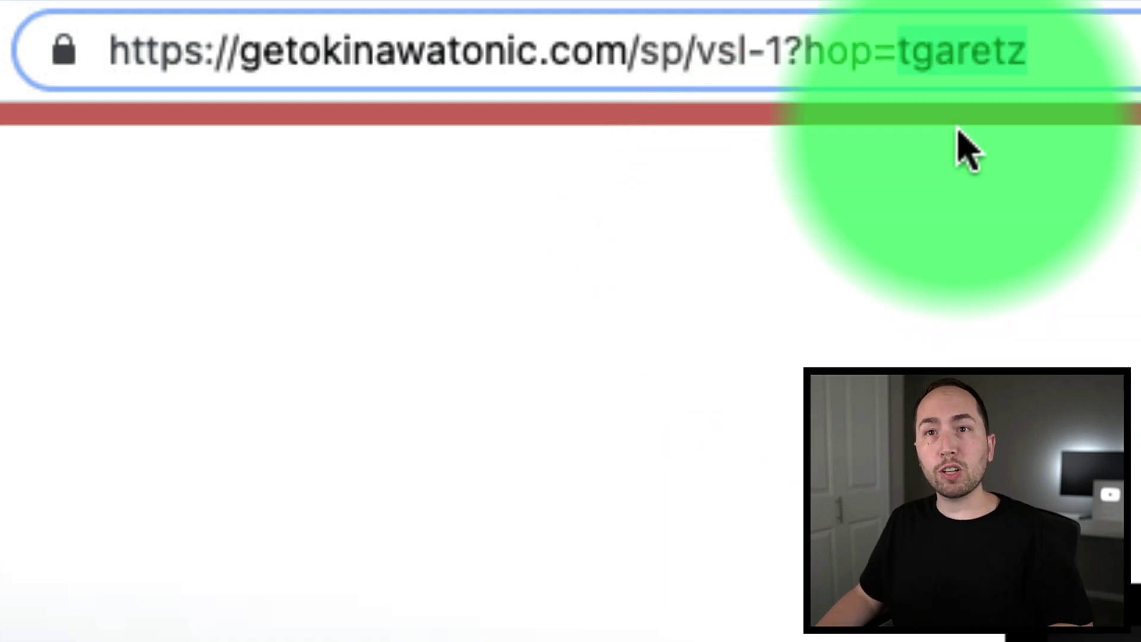
Return to the YouTube upload details and append "#Shorts" to the end of the video title
left_click(1087, 47)
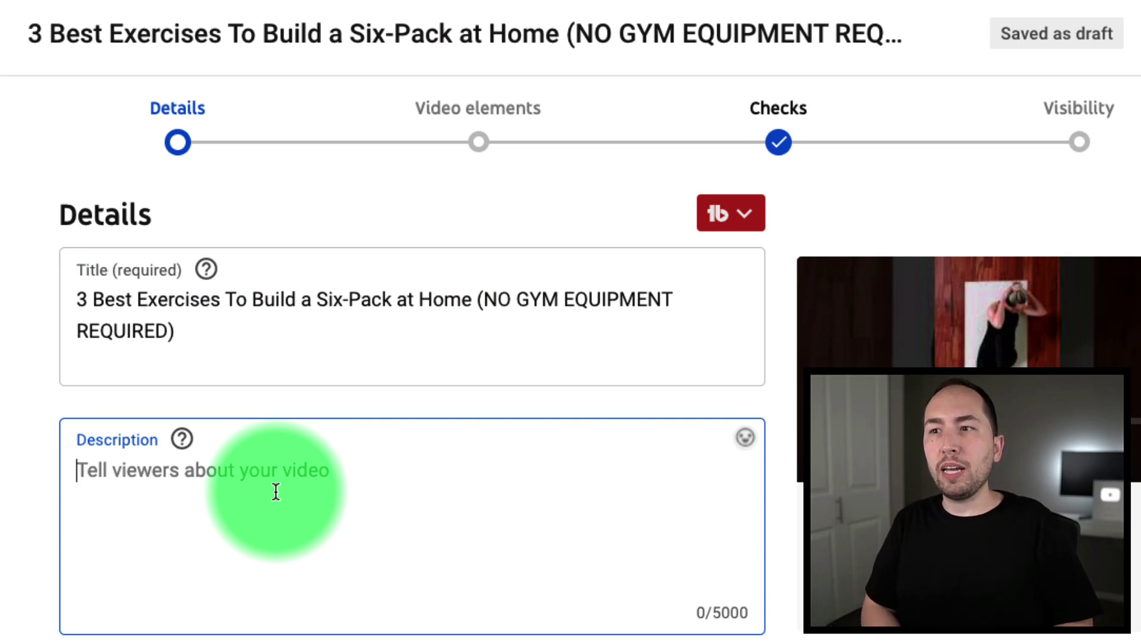
left_click(280, 331)
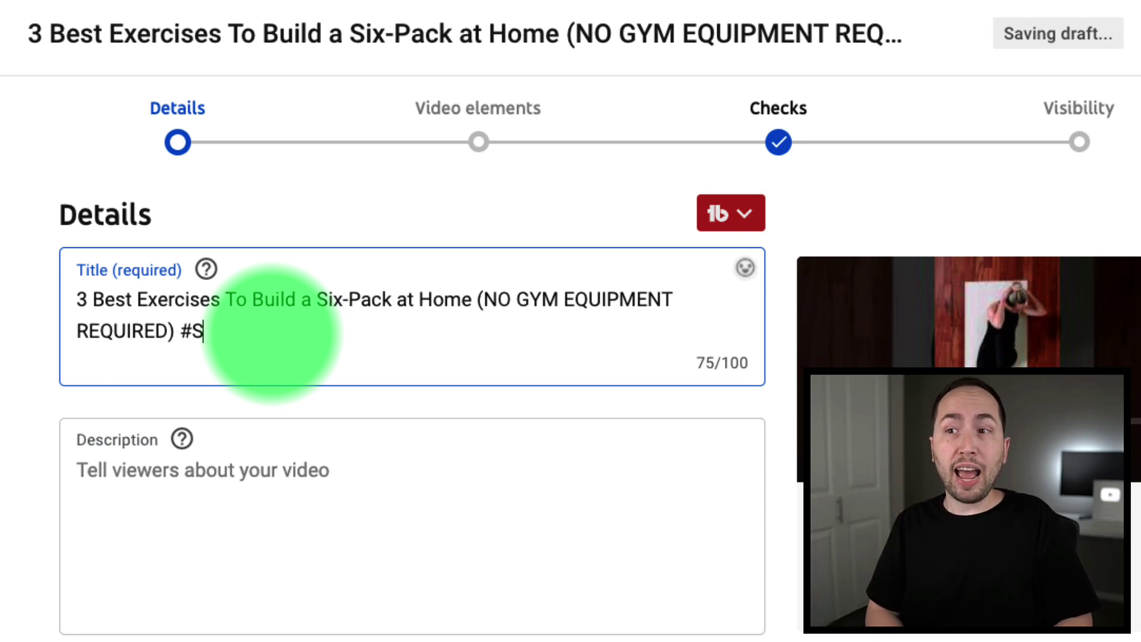
type("#Shorts")
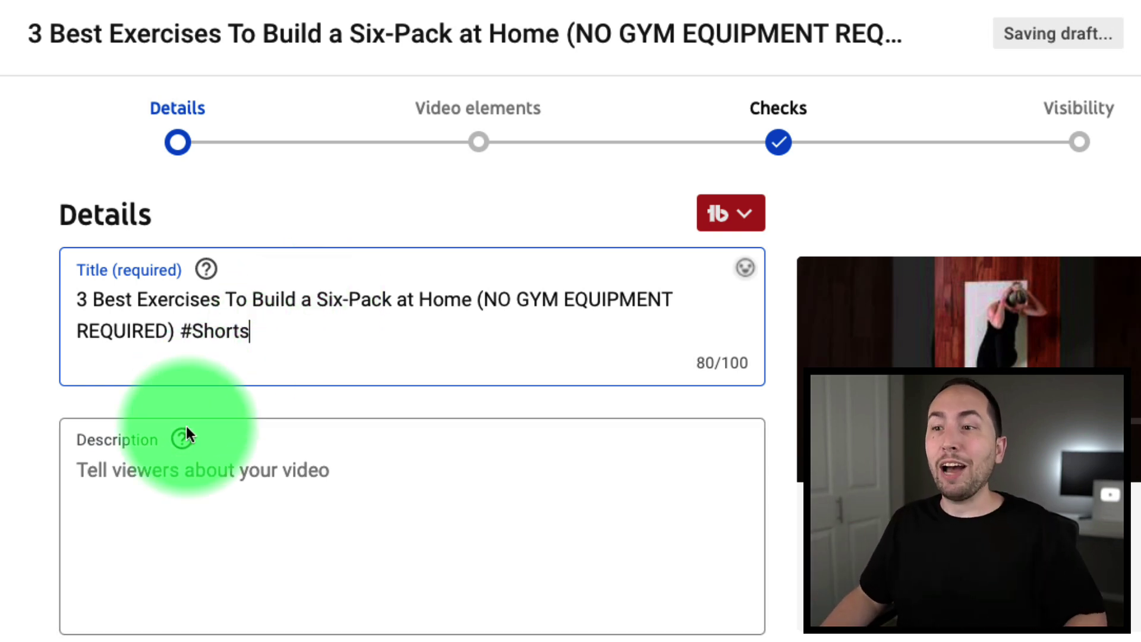
Paste the Bitly affiliate link into the video description and insert an empty line above it
left_click(166, 472)
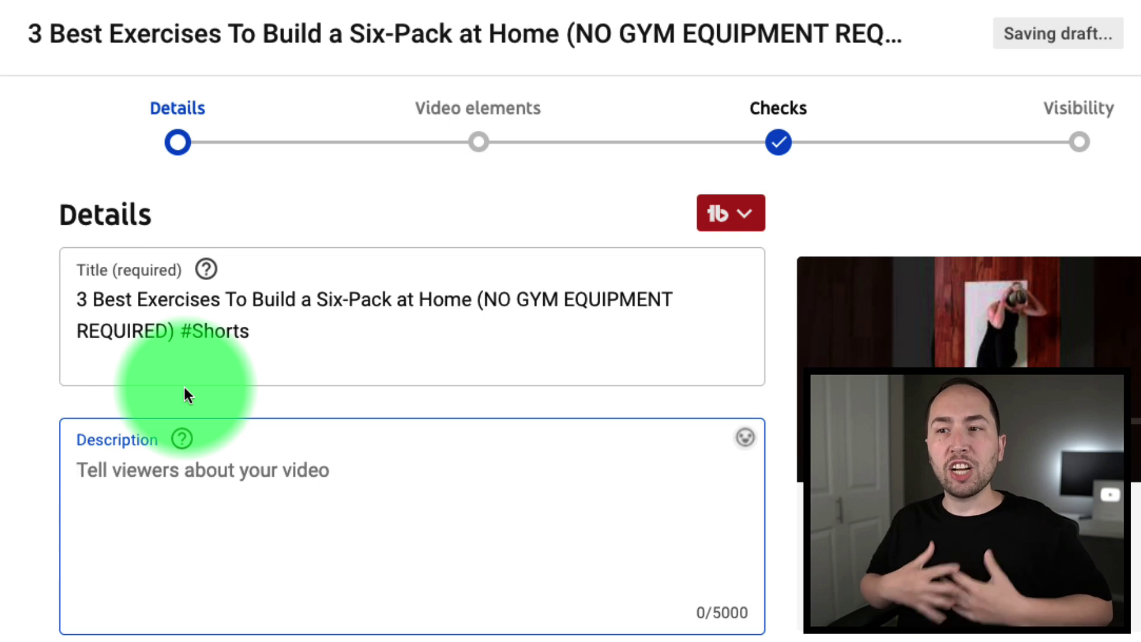
key("ctrl+v")
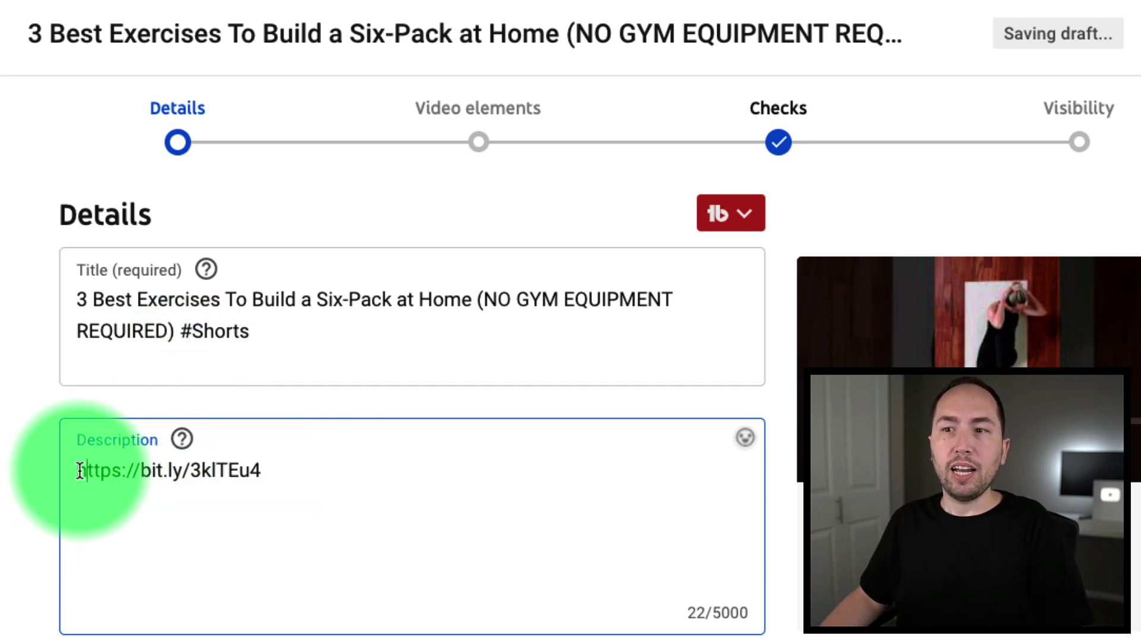
key("Return")
Copy the full video title, including "#Shorts", into the description on the line above the short link
left_click(138, 307)
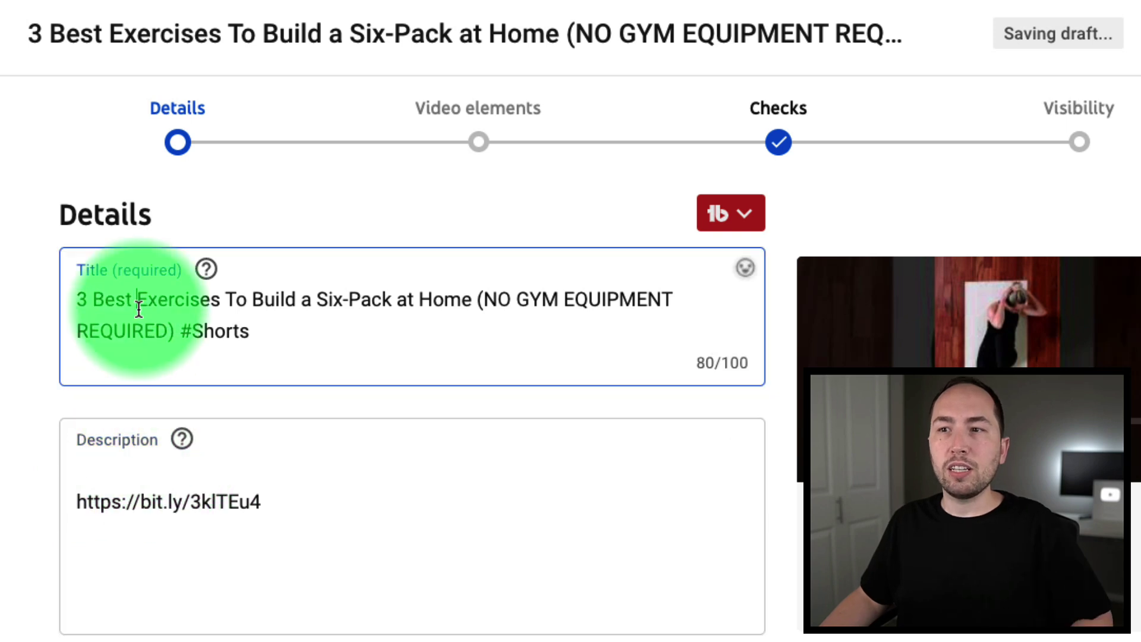
key("ctrl+a")
key("ctrl+c")
left_click(122, 467)
key("ctrl+v")
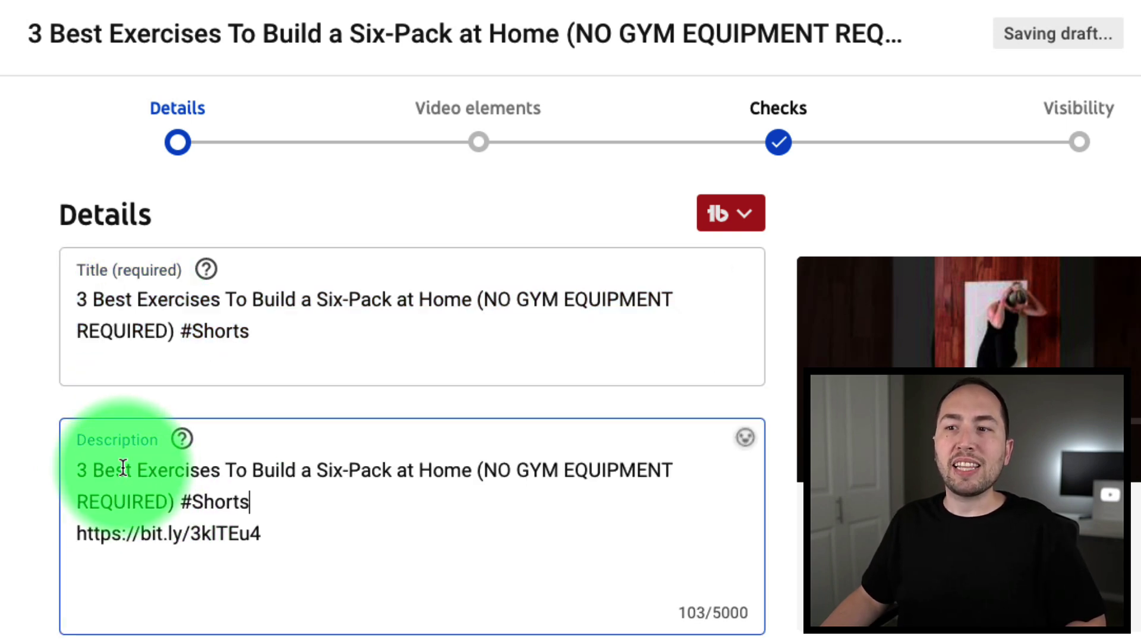
Insert the text "The Secret To Get A Flat Belly:" before the short link in the video description
left_click(79, 535)
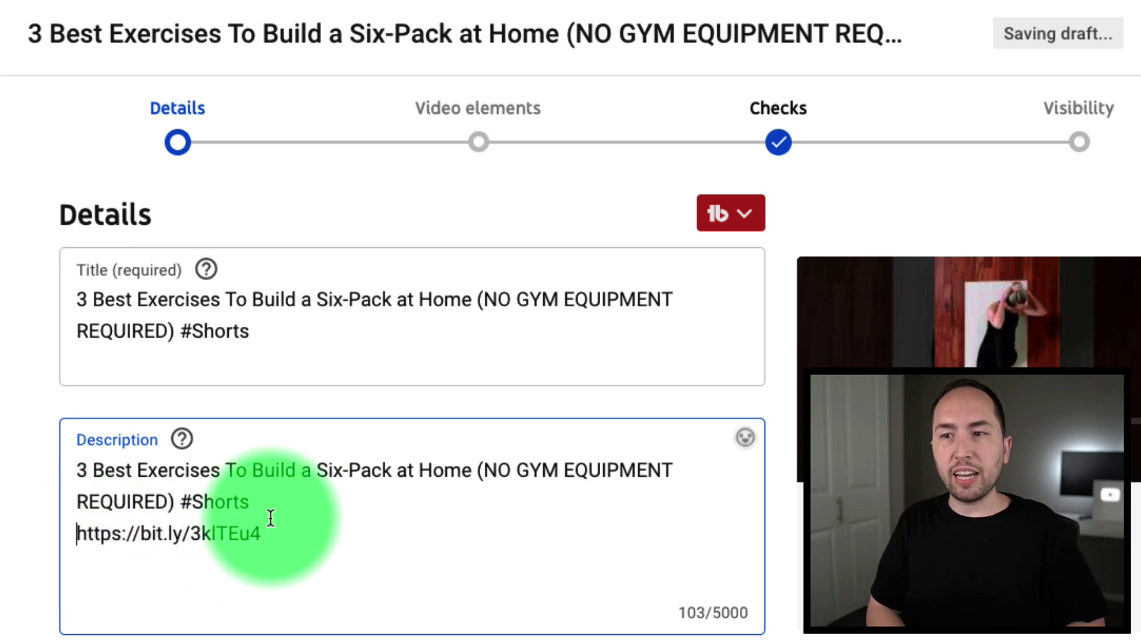
type("Get A Fla")
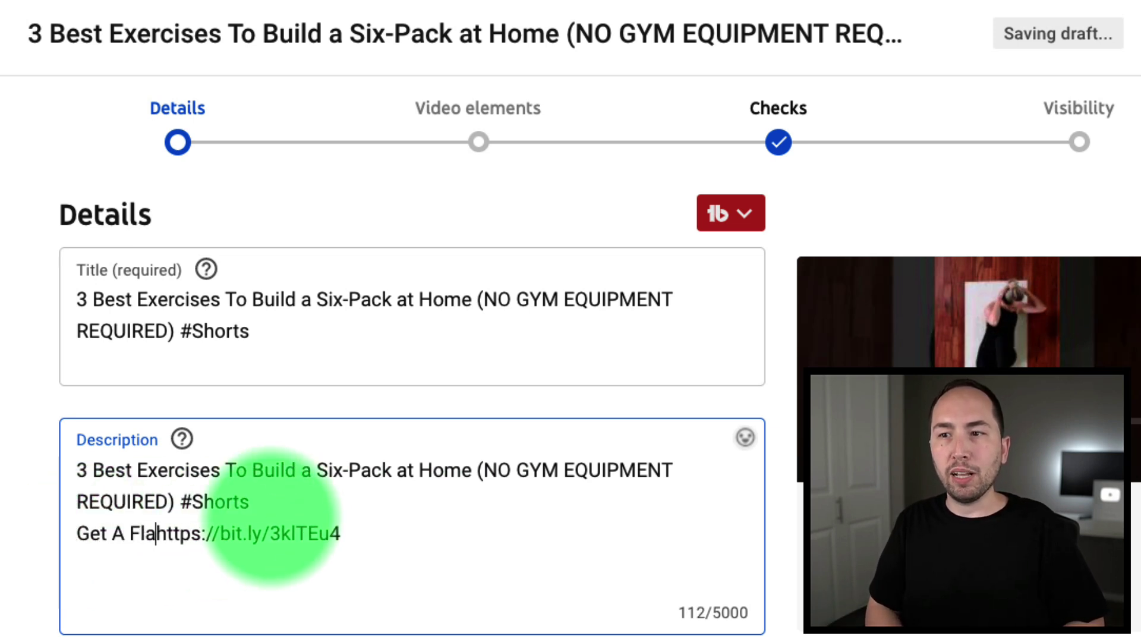
type("e")
left_click(126, 535)
key("BackSpace")
key("BackSpace")
key("BackSpace")
key("BackSpace")
key("BackSpace")
type("The S")
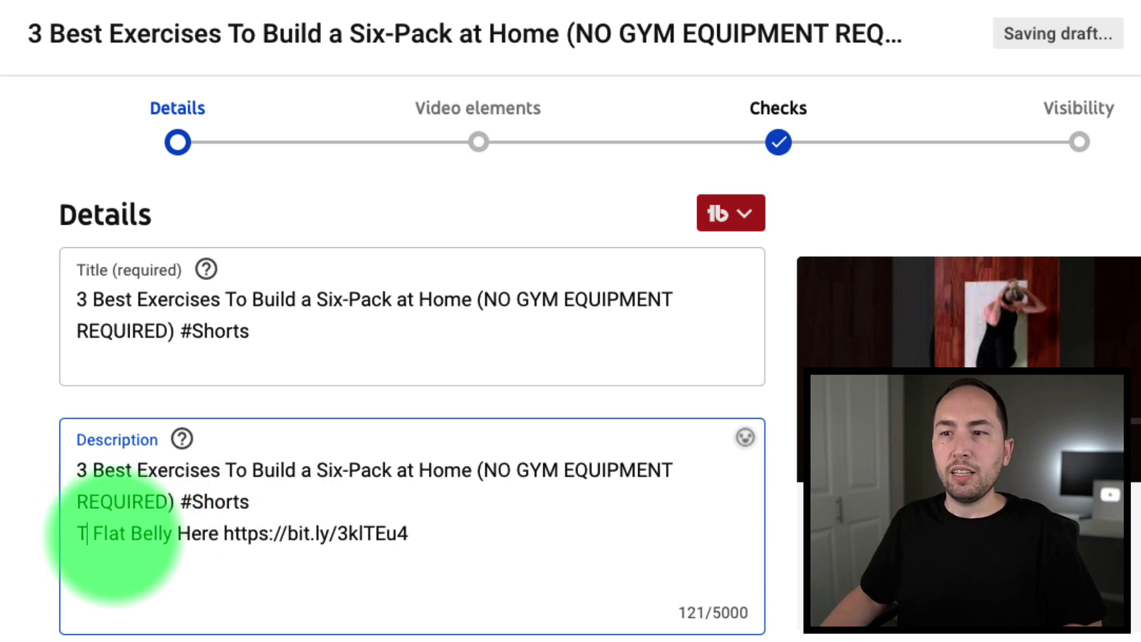
type("ecret To Get A")
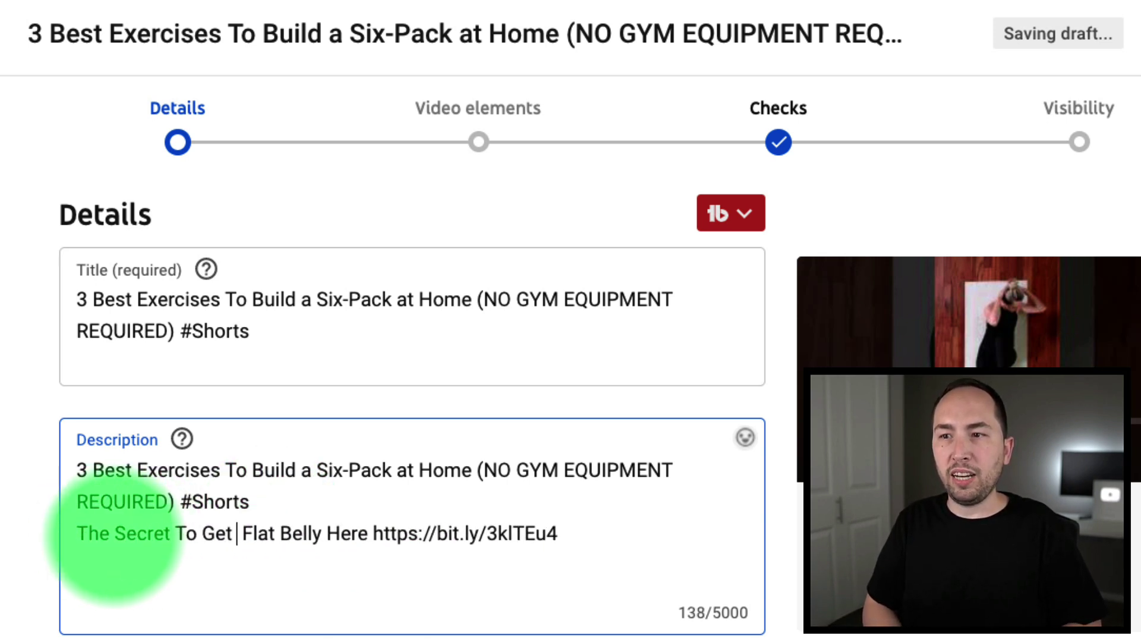
double_click(369, 532)
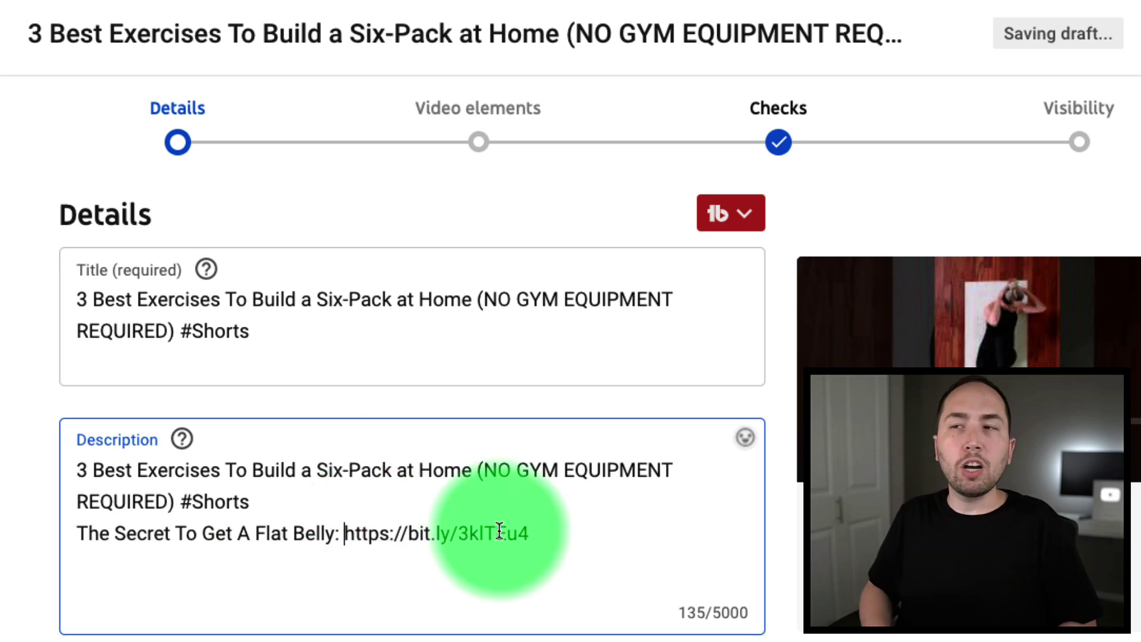
Search the web for "arrow on keyboard" in a new browser tab and copy the U+279C right arrow symbol
key("super+t")
type("arrow on ke")
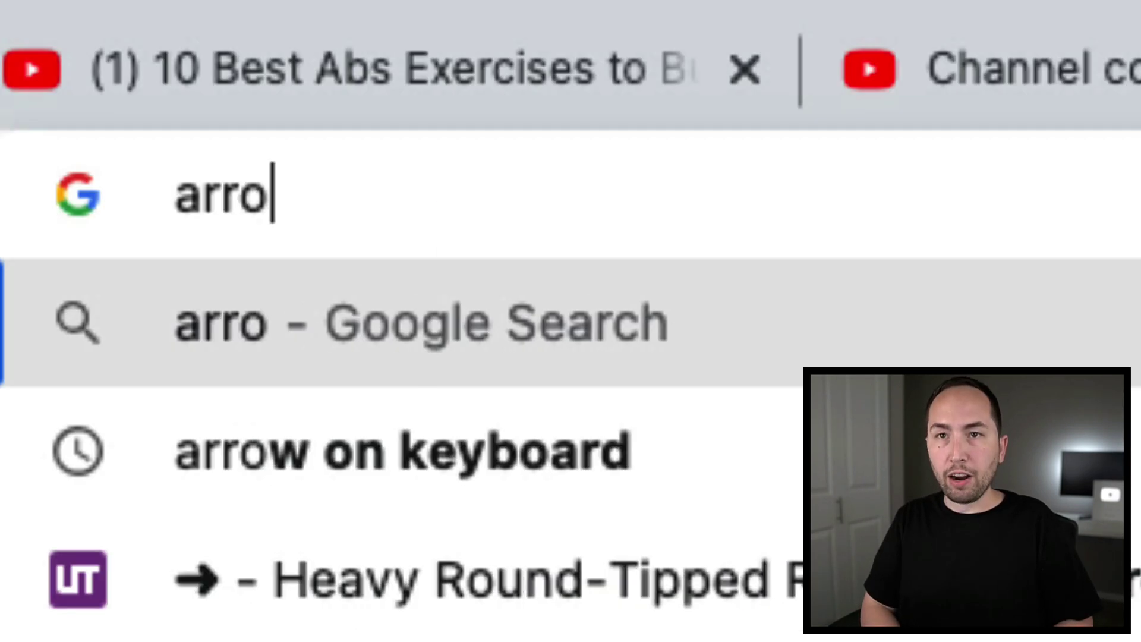
type("yboard")
key("Return")
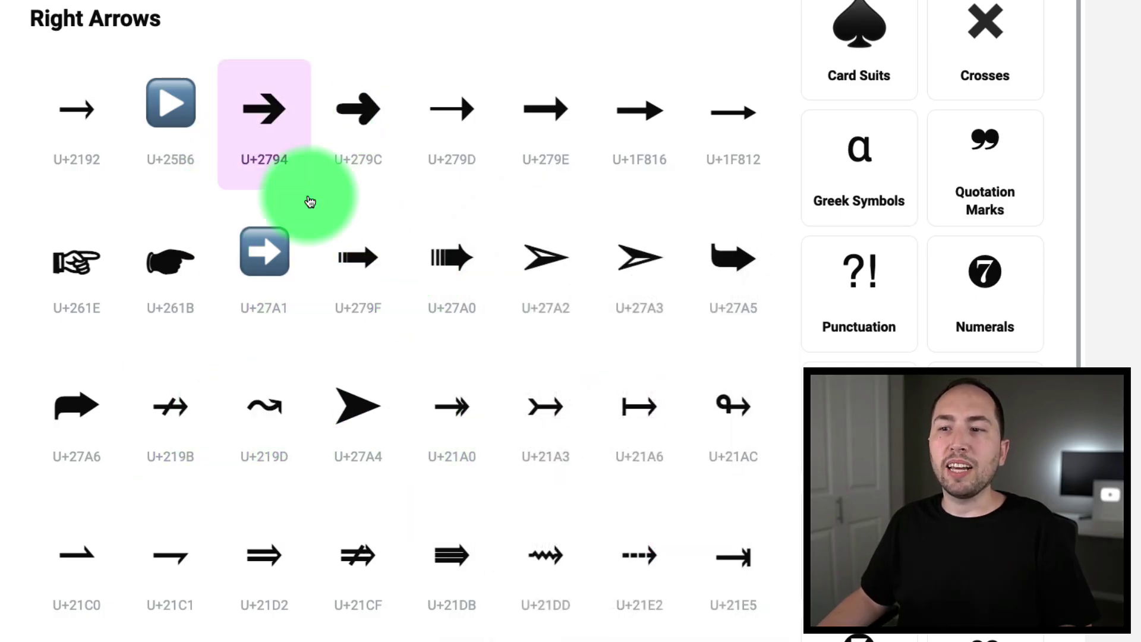
left_click(361, 146)
left_click(168, 285)
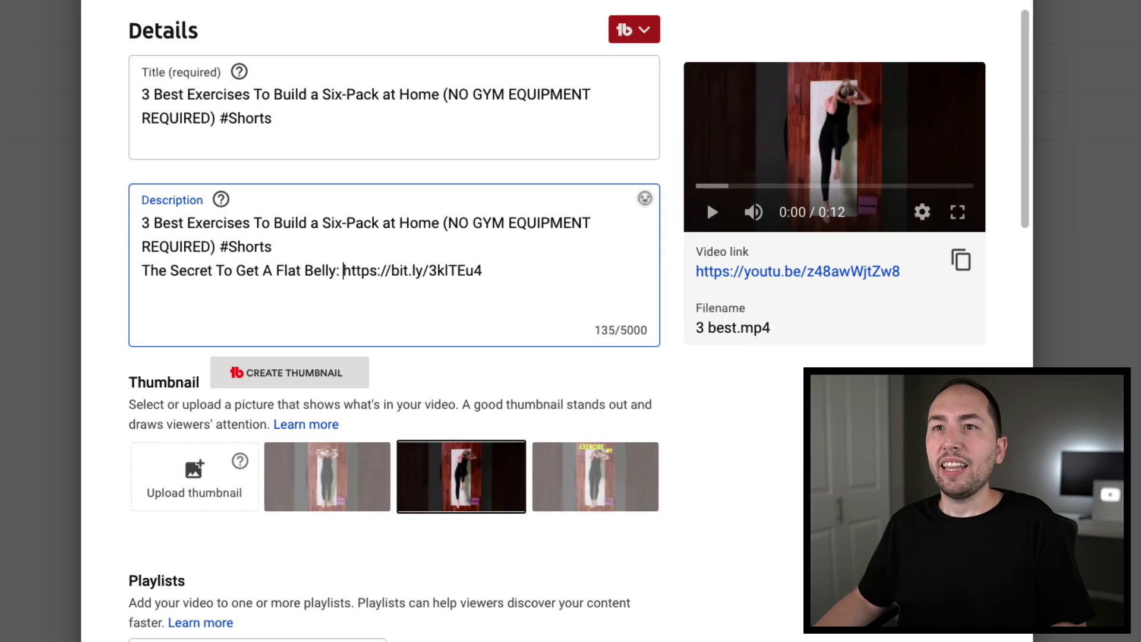
Replace the colon after "Flat Belly" in the YouTube description with the copied ➜ arrow
left_click(342, 499)
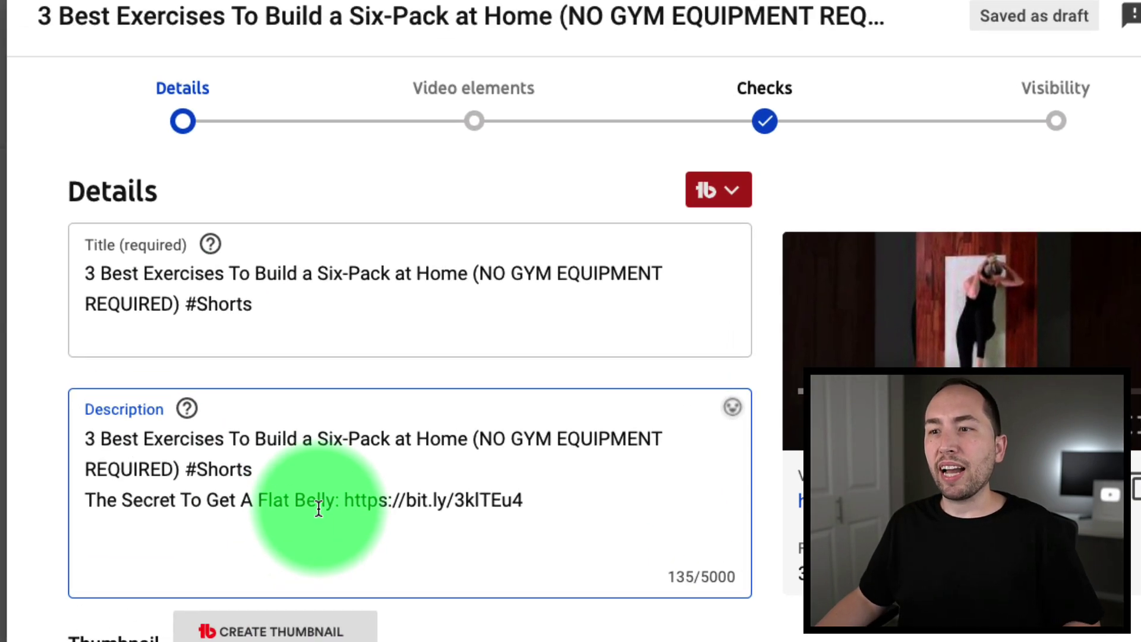
key("ctrl+v")
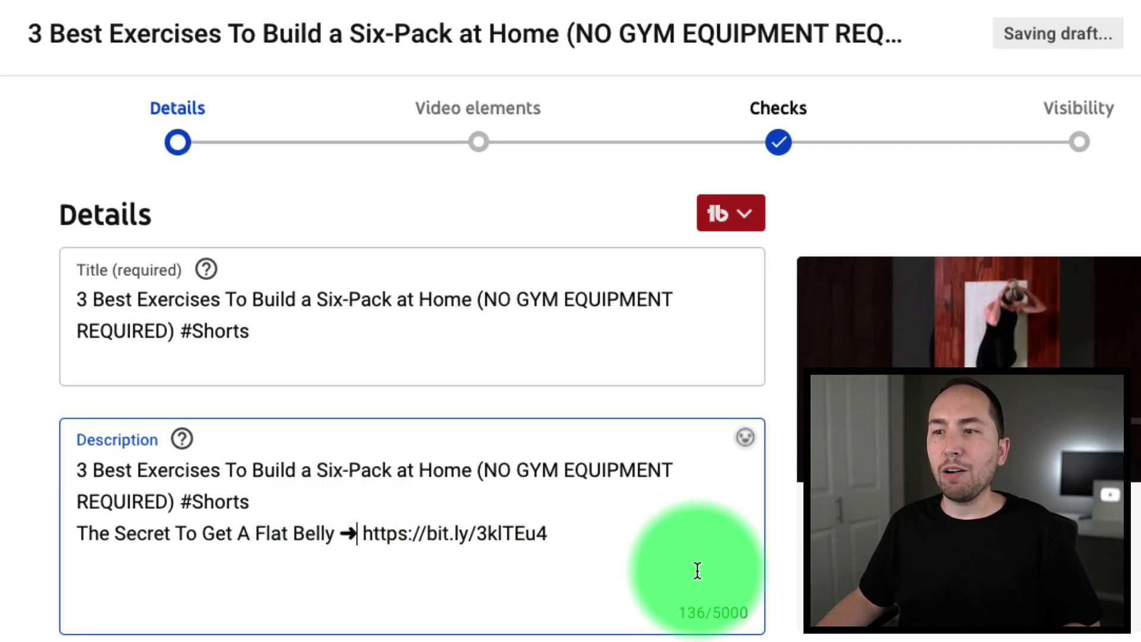
left_click(591, 537)
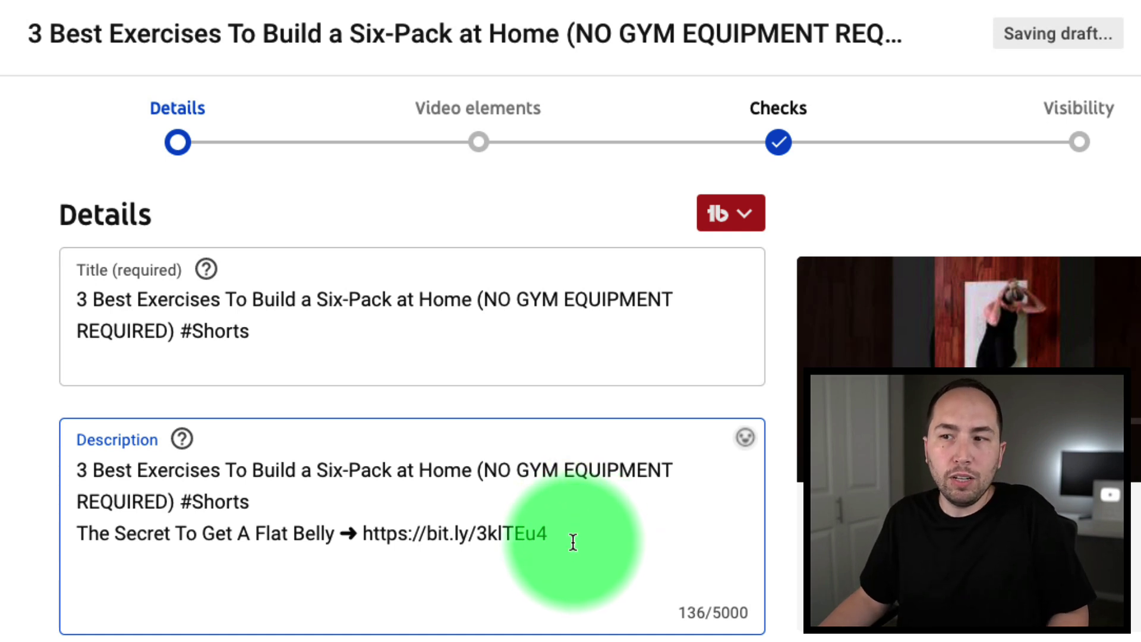
Copy the whole "The Secret To Get A Flat Belly" line, including its short link, from the description
left_click_drag(573, 542, 77, 534)
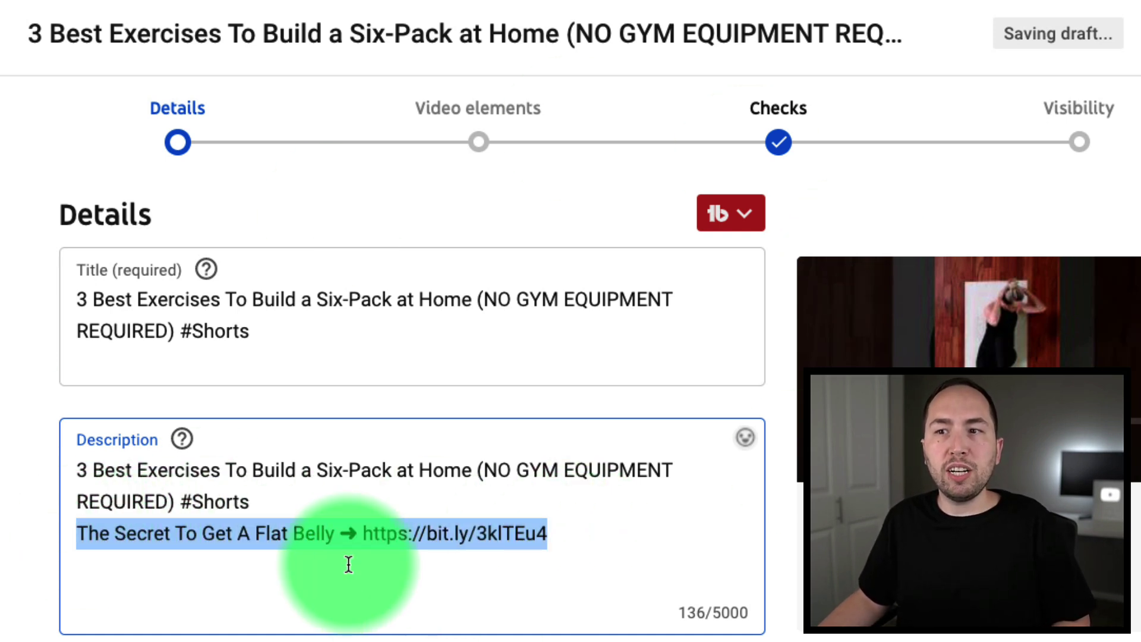
left_click(75, 534)
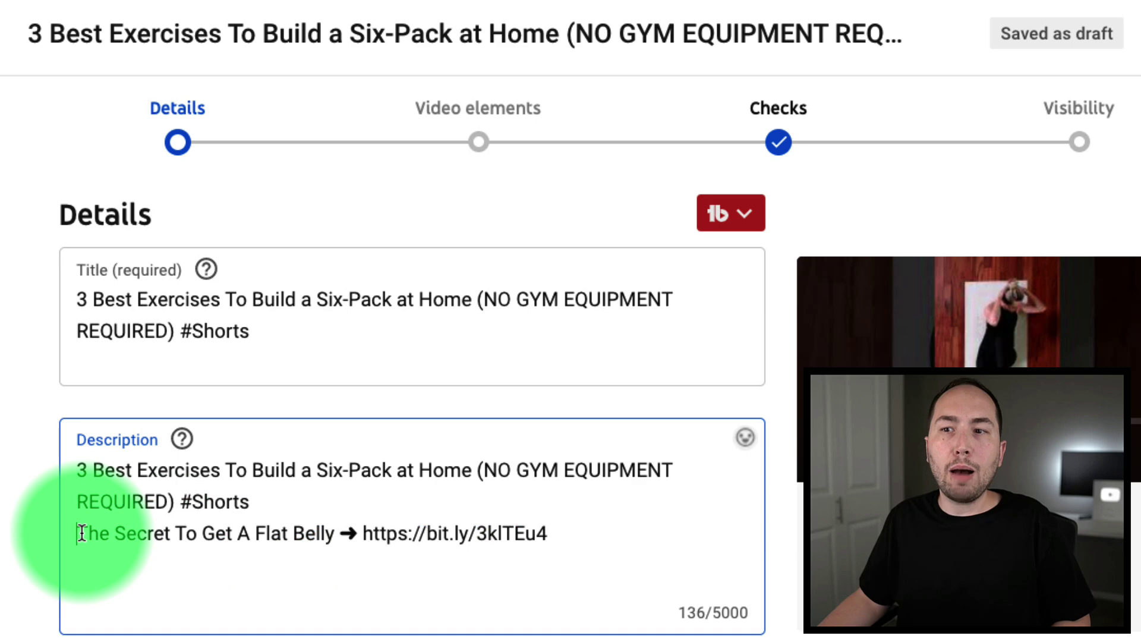
left_click_drag(81, 533, 593, 537)
key("ctrl+c")
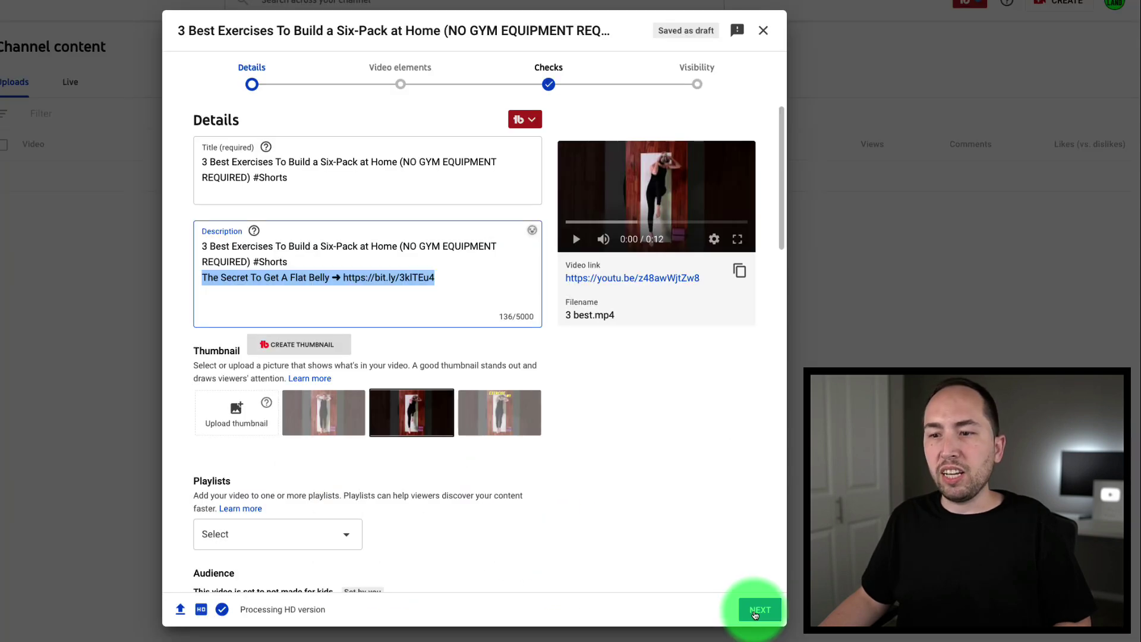
Go through the video elements and checks stages to Visibility and publish the video as Public
left_click(759, 610)
left_click(759, 610)
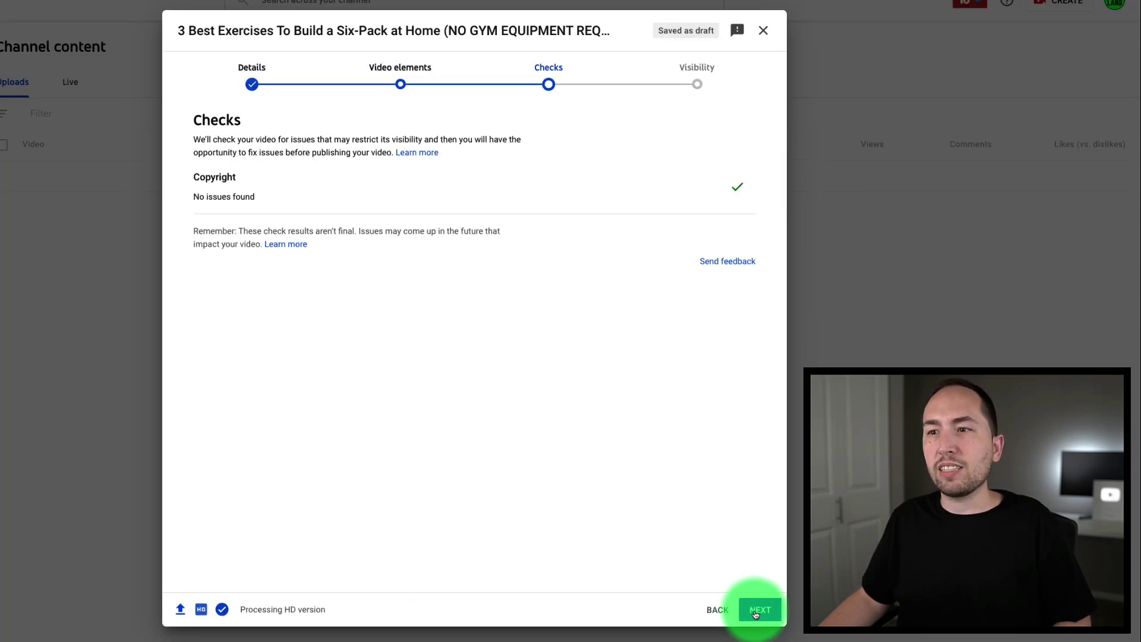
left_click(756, 612)
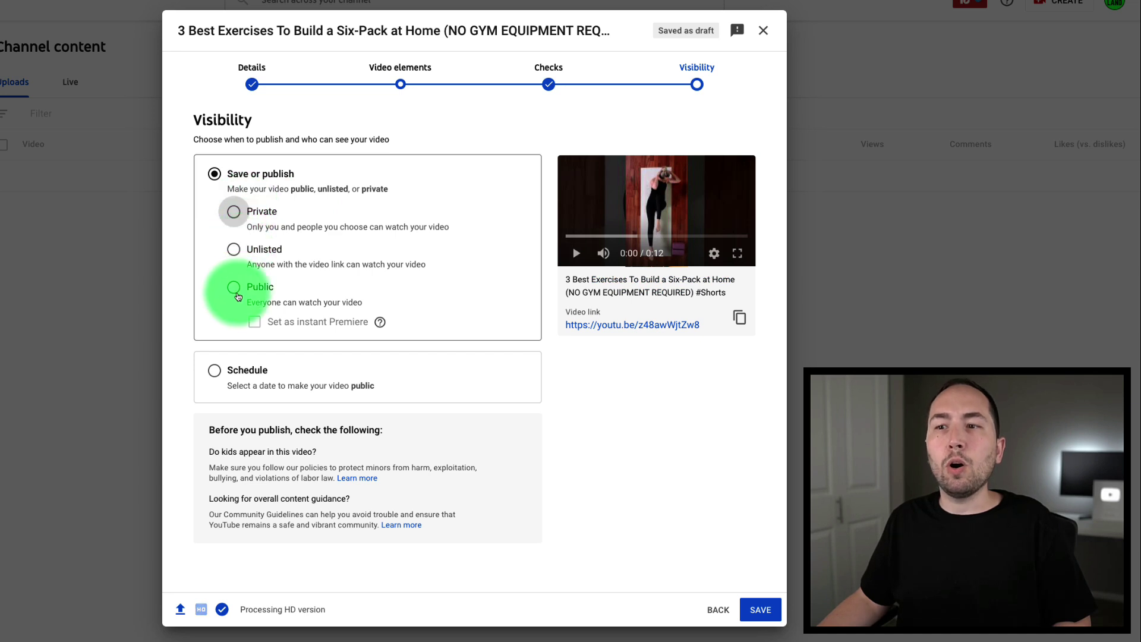
left_click(773, 617)
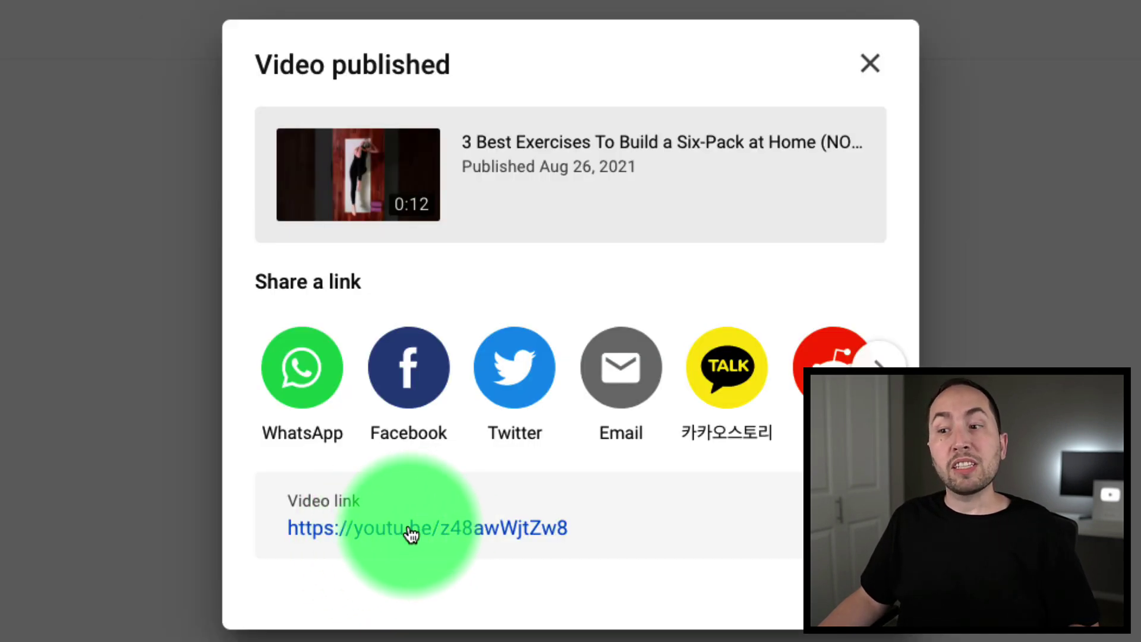
Open the published video's page and post the copied flat belly line with its link as a public comment
left_click(392, 535)
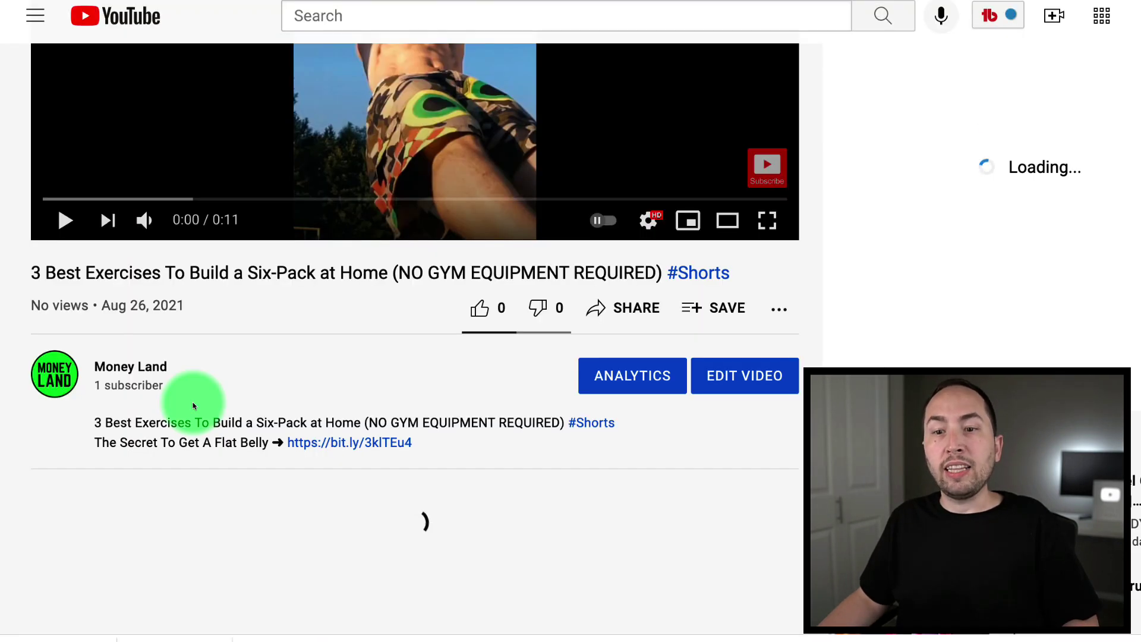
scroll(194, 406, "down", 2)
scroll(195, 406, "down", 1)
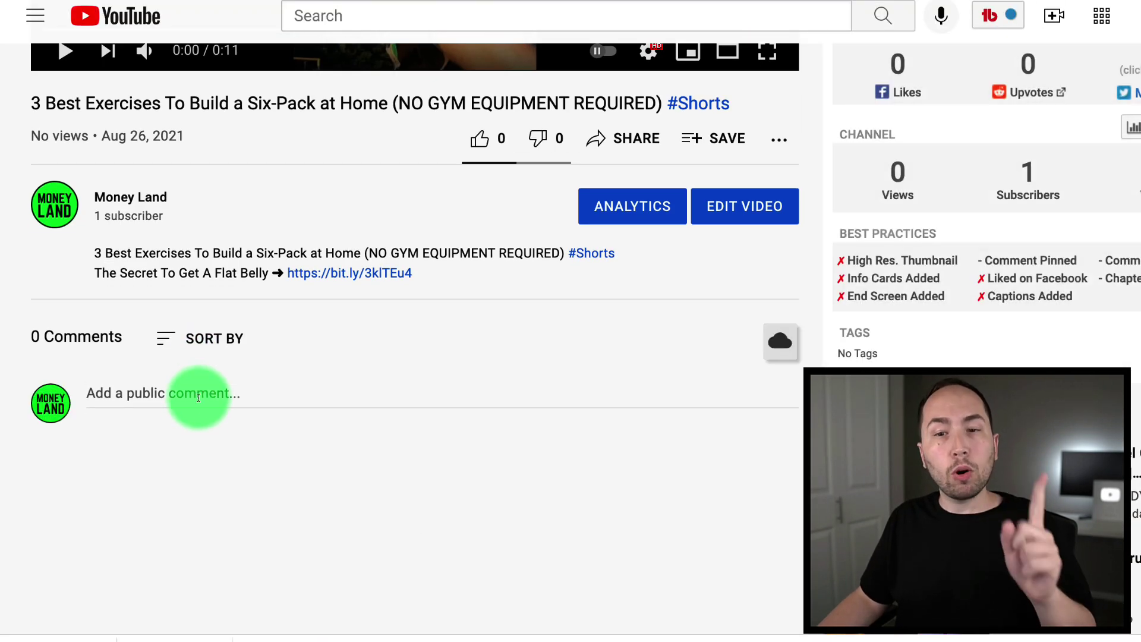
left_click(196, 395)
key("ctrl+v")
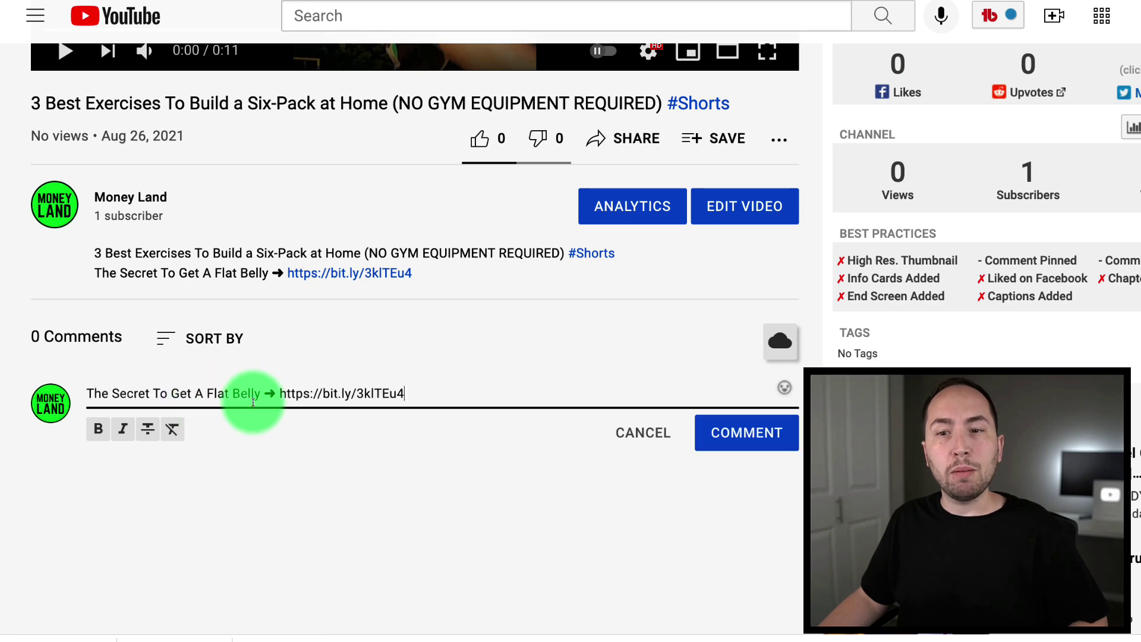
left_click_drag(89, 392, 761, 435)
left_click(761, 436)
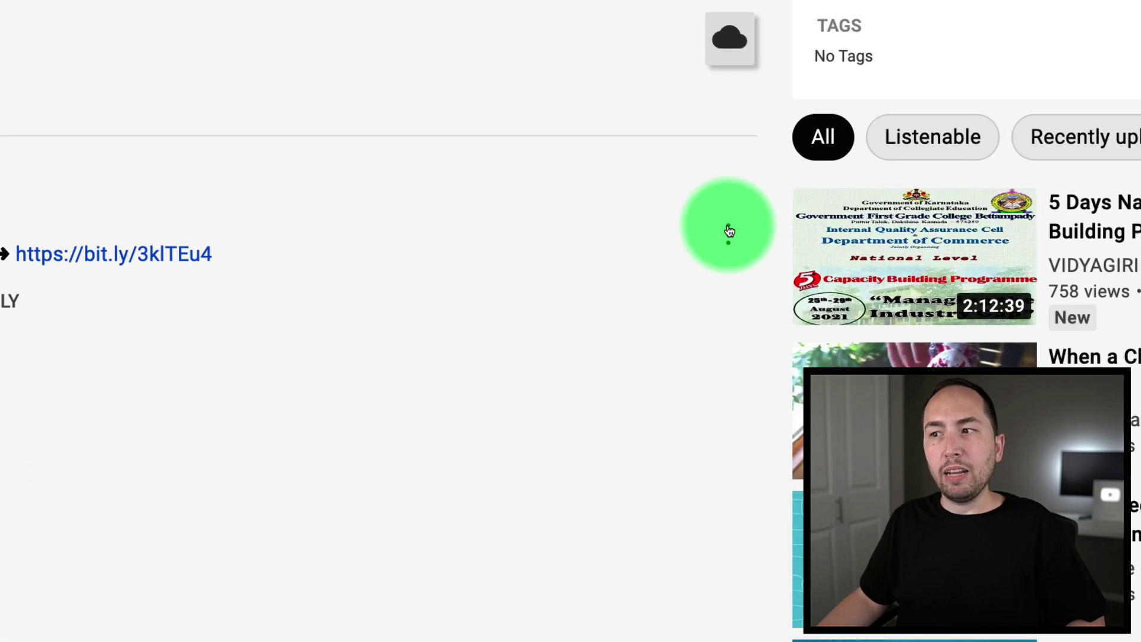
Pin the newly posted affiliate link comment to the top of the video's comments
left_click(777, 469)
left_click(702, 247)
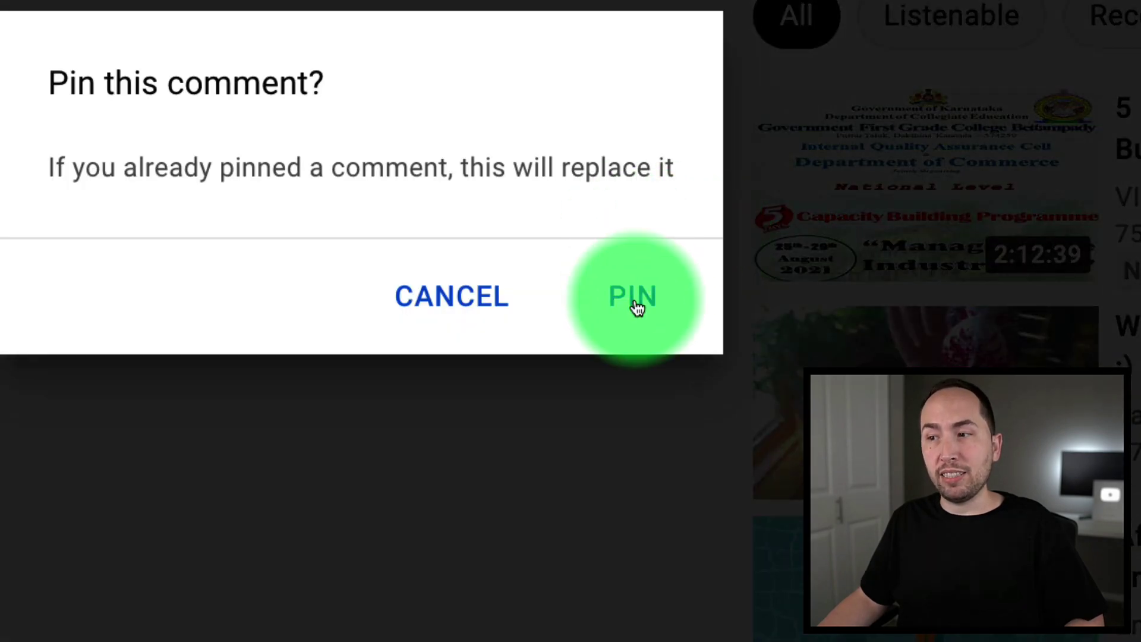
left_click(635, 297)
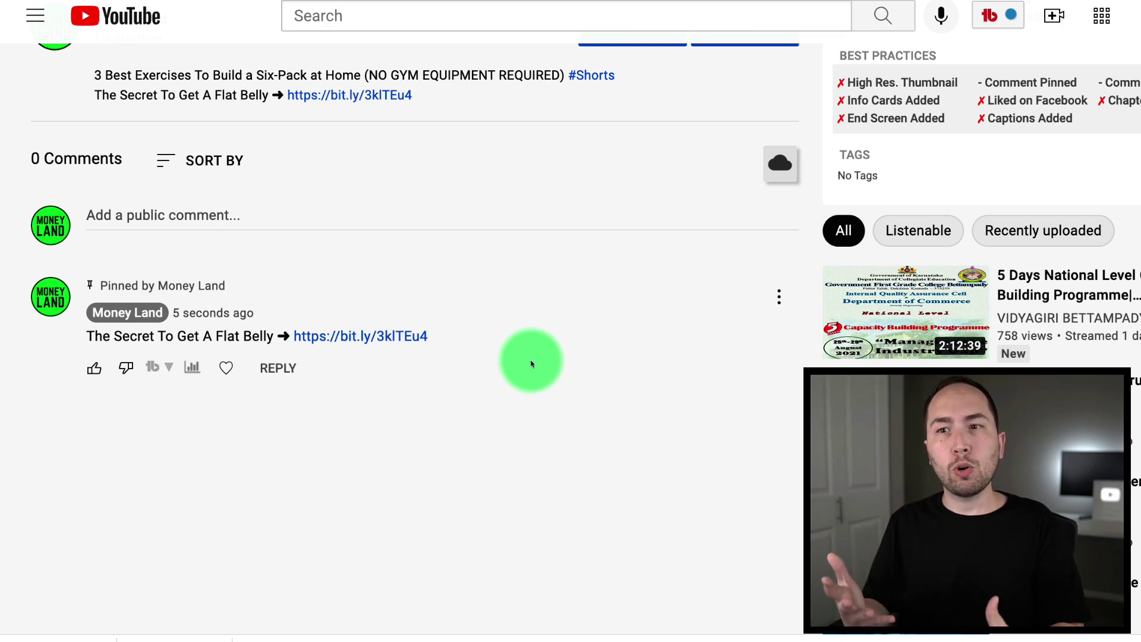
Review the published video's page, checking the affiliate line in the description and in the pinned comment
scroll(526, 364, "up", 5)
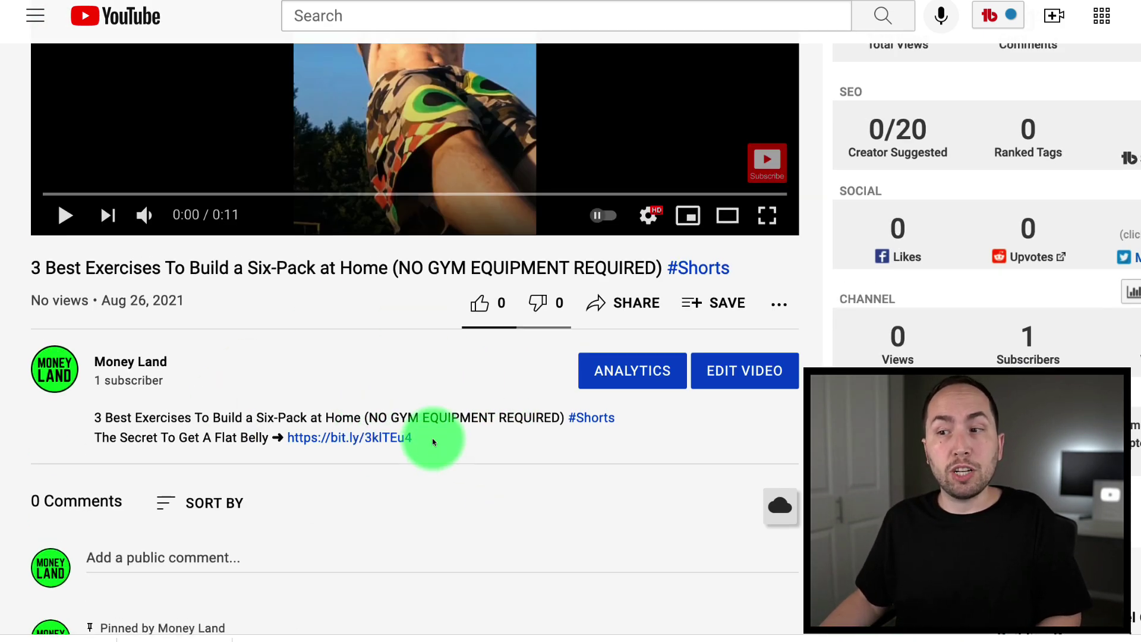
left_click_drag(453, 437, 86, 438)
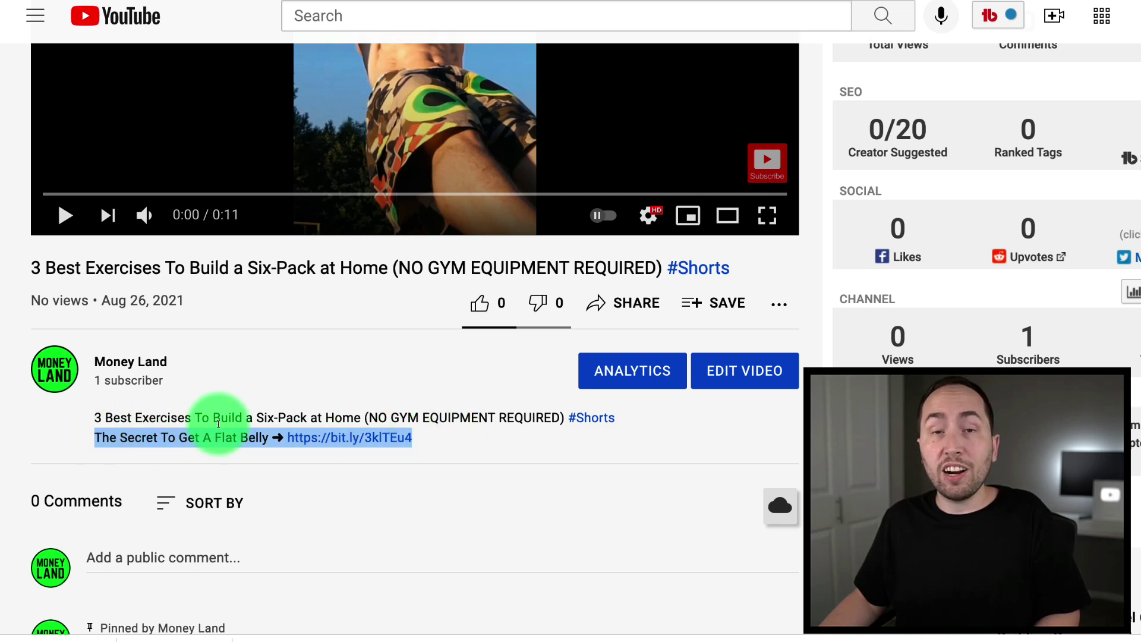
left_click(217, 419)
scroll(217, 421, "up", 1)
scroll(217, 422, "up", 2)
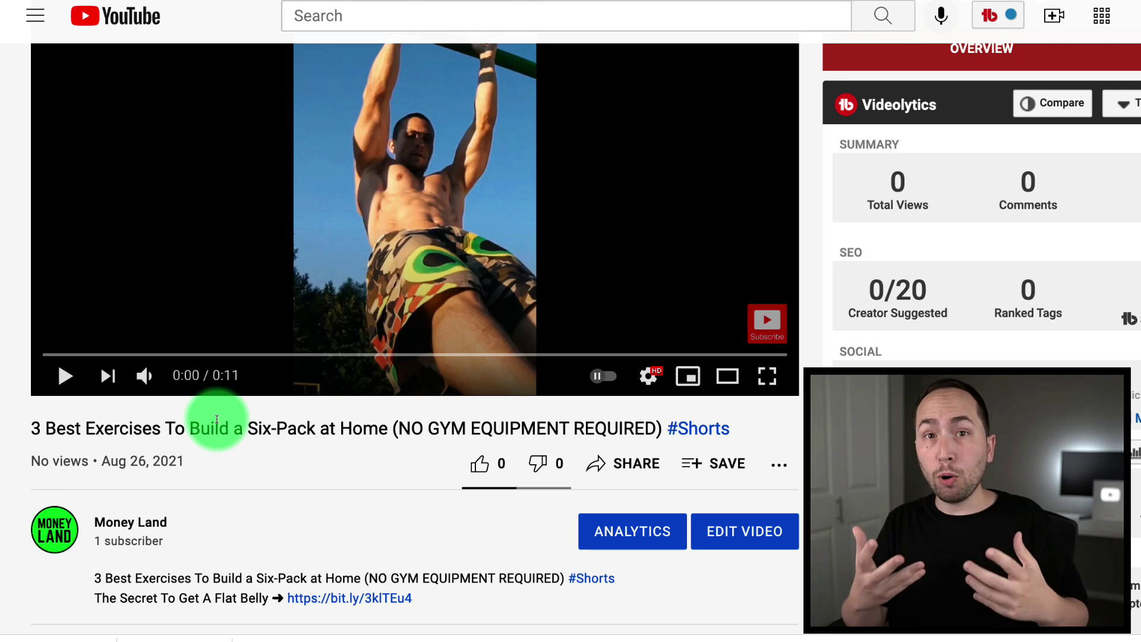
scroll(266, 408, "up", 2)
scroll(267, 406, "down", 1)
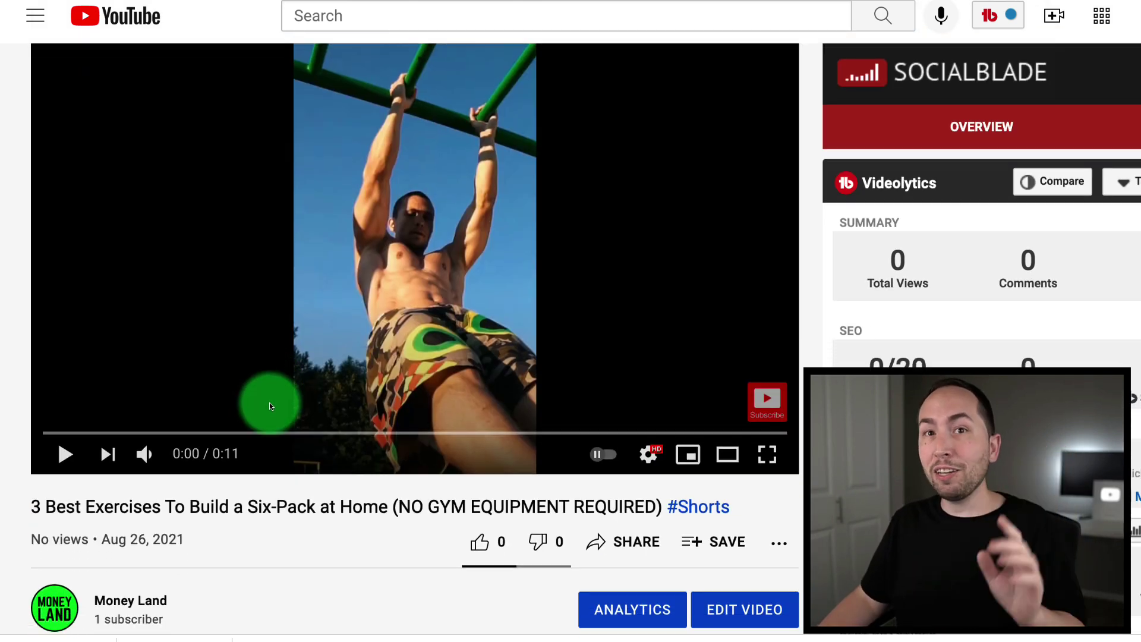
scroll(320, 398, "down", 5)
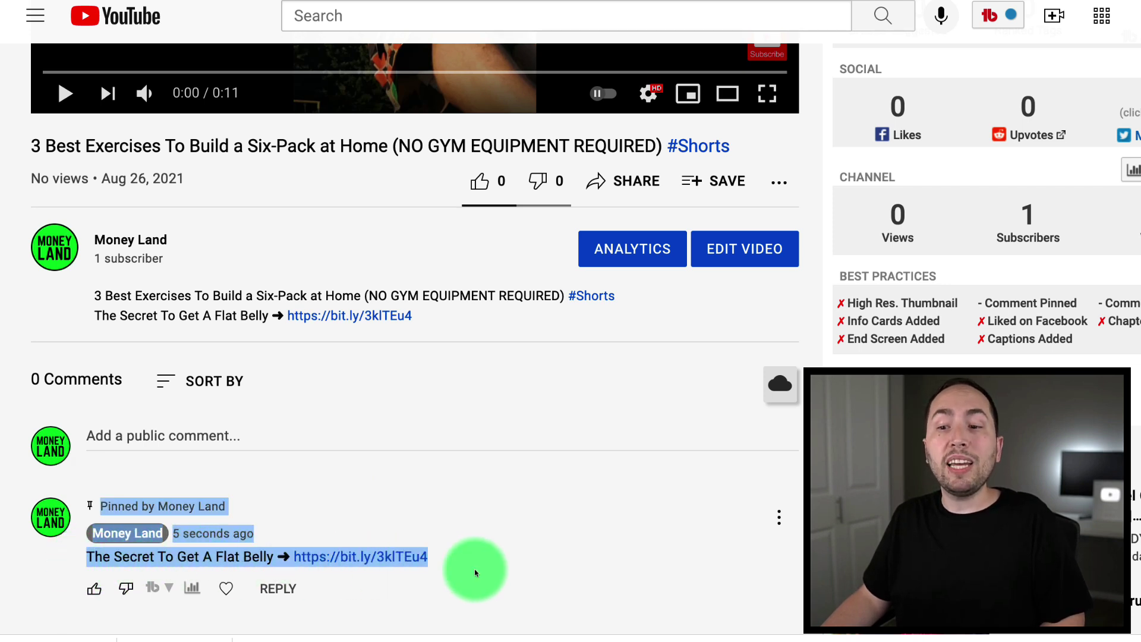
left_click(489, 556)
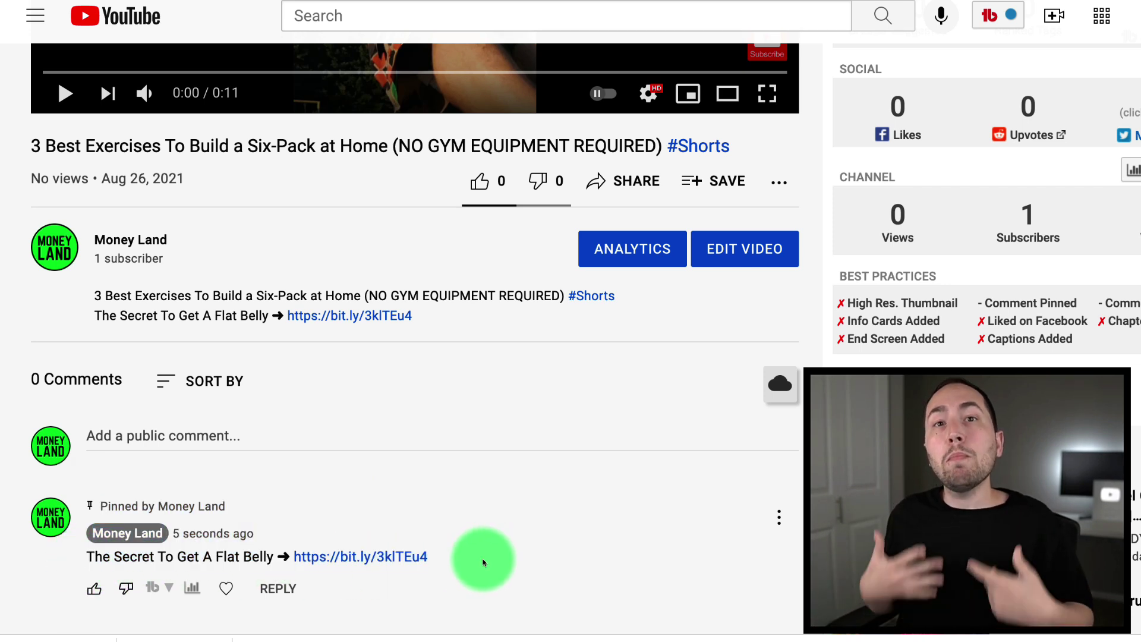